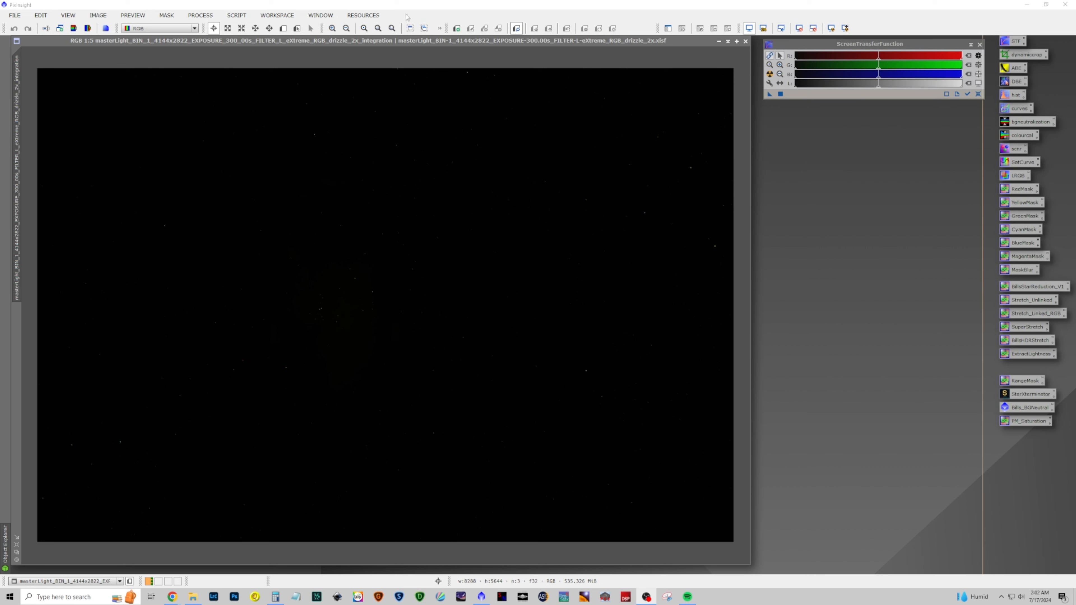
{"action": "left_click", "coordinate": [236, 15]}
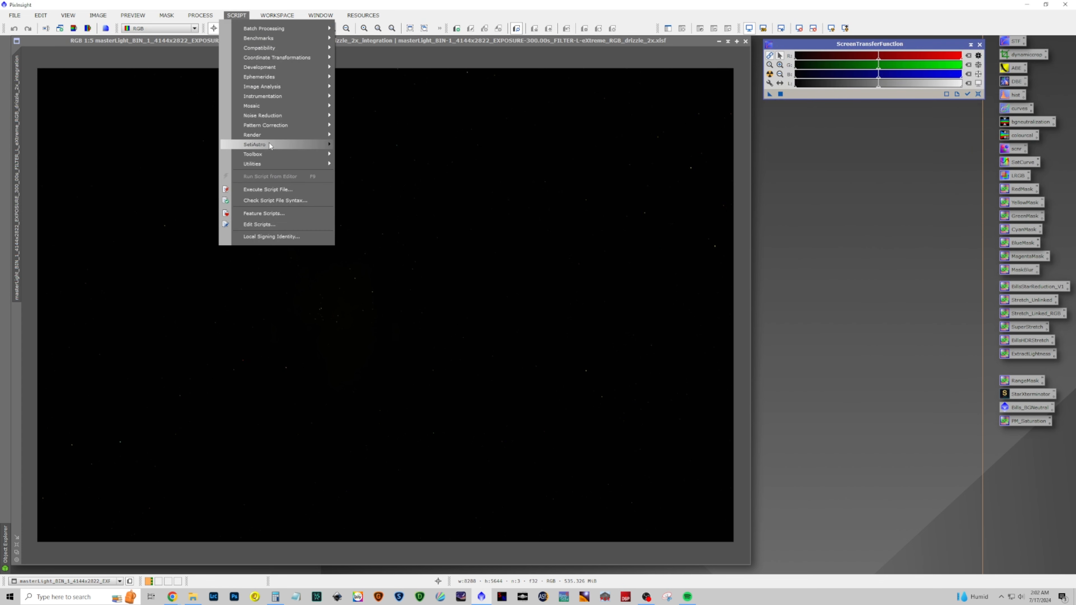
{"action": "mouse_move", "coordinate": [269, 144]}
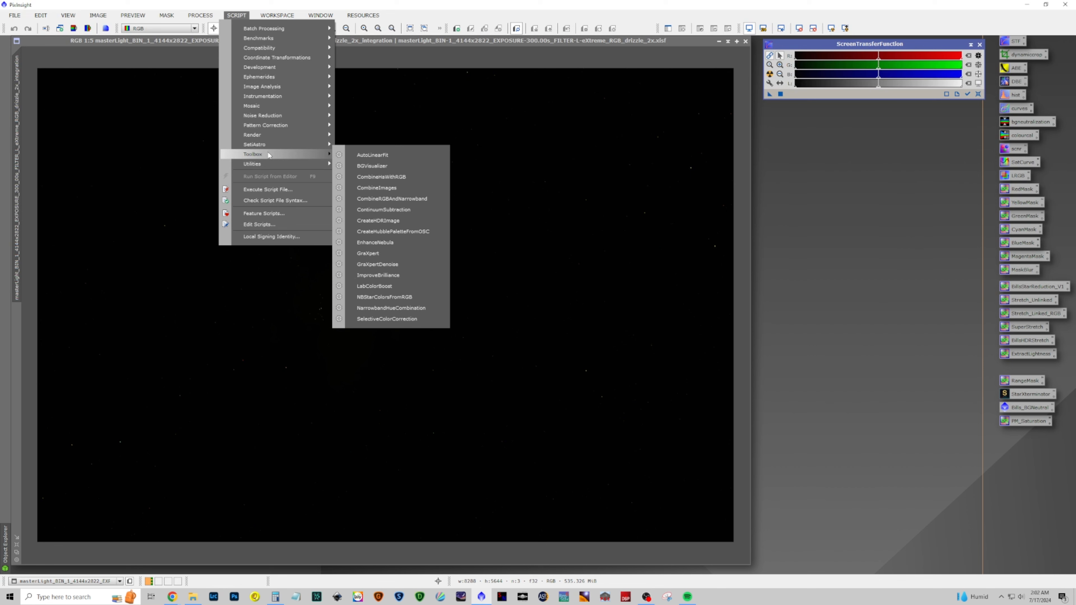
{"action": "mouse_move", "coordinate": [206, 16]}
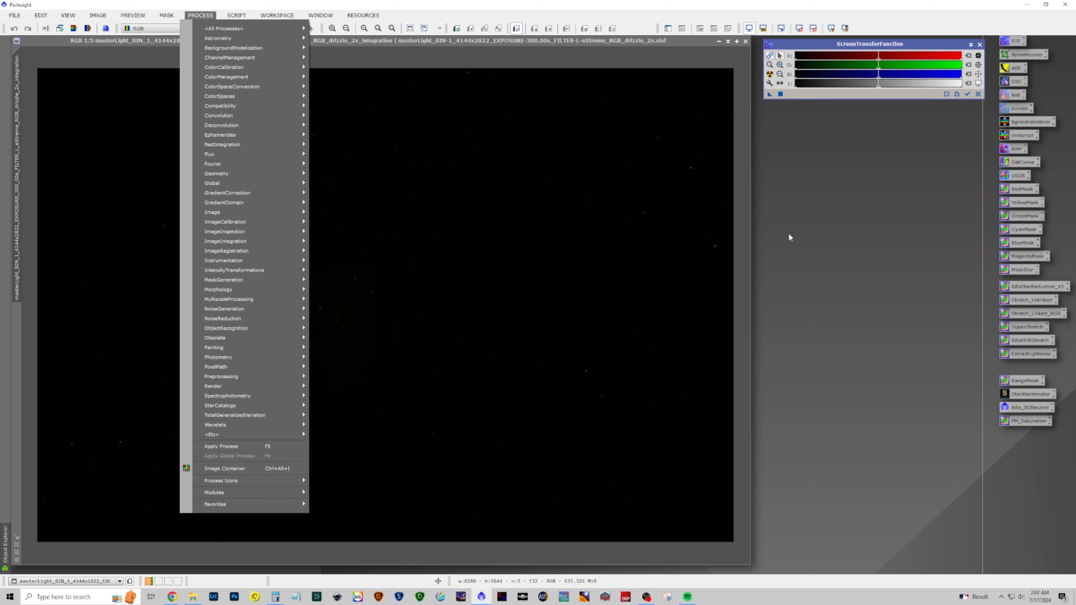
{"action": "left_click", "coordinate": [789, 237]}
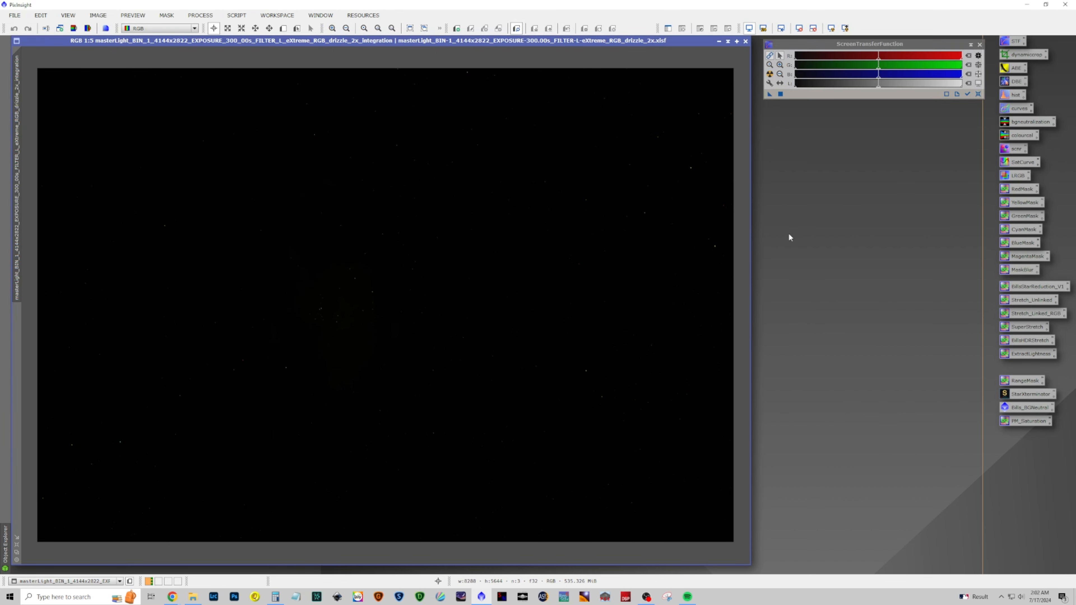
Apply an automatic screen stretch to preview the linear image
{"action": "left_click", "coordinate": [769, 75]}
{"action": "left_click", "coordinate": [770, 76]}
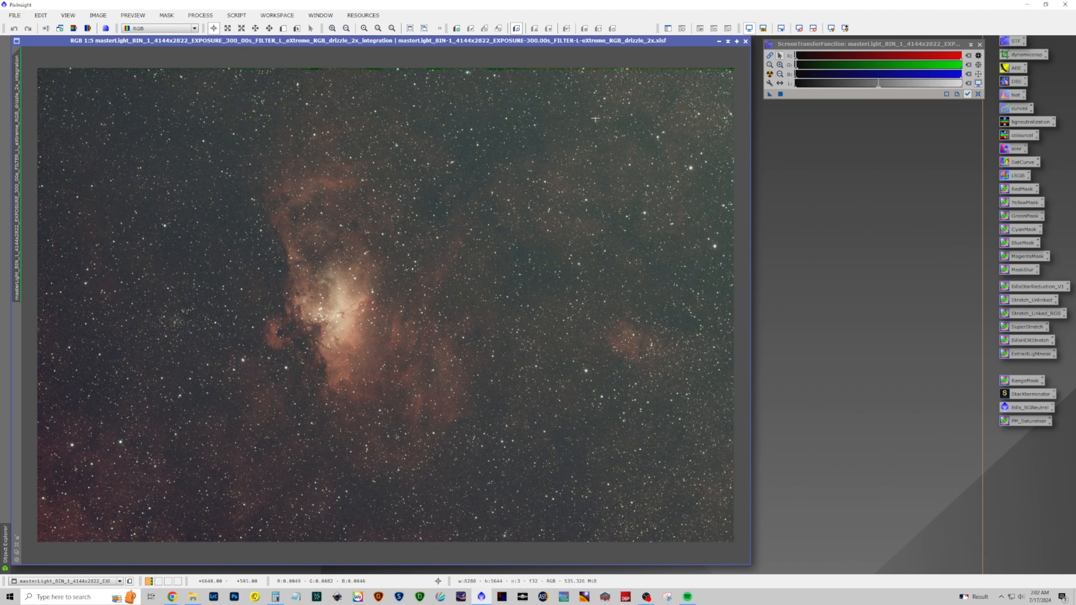
Crop the ragged image edges with DynamicCrop to about 8215 × 5435 pixels and close the tool
{"action": "left_click", "coordinate": [199, 17]}
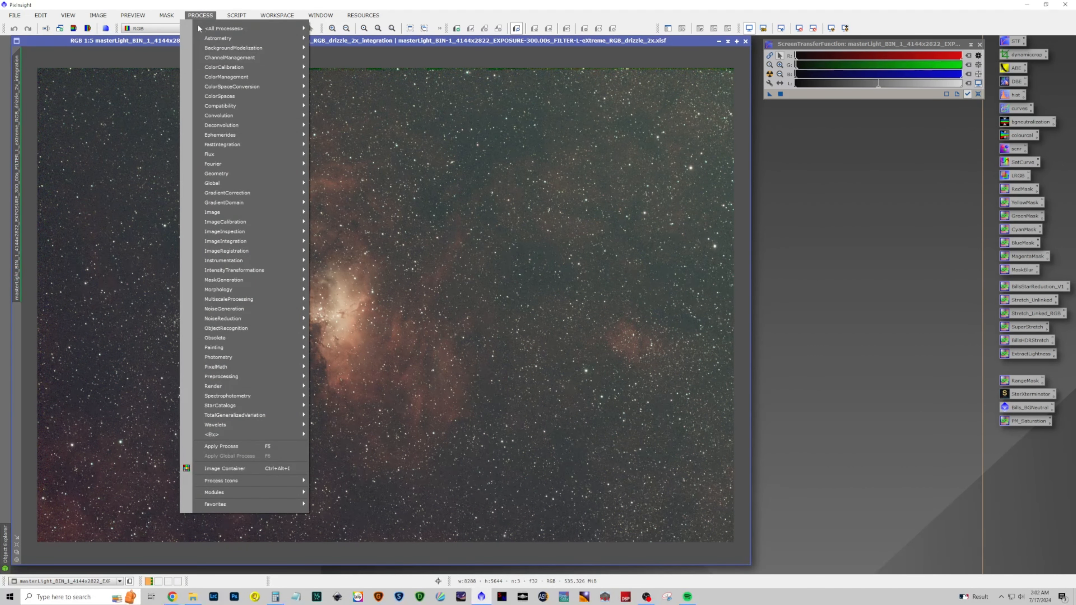
{"action": "mouse_move", "coordinate": [237, 28]}
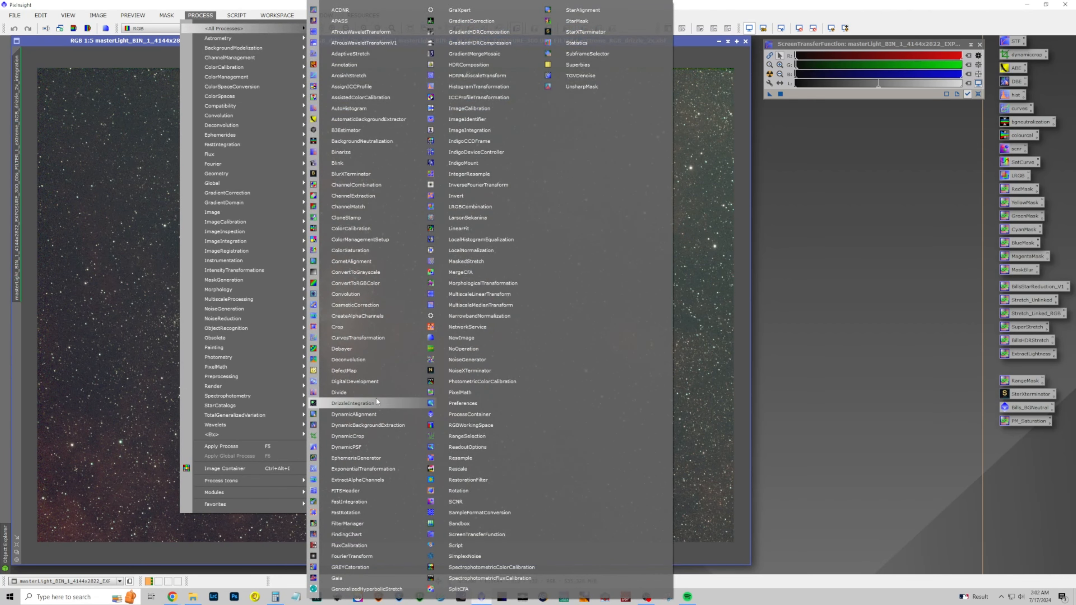
{"action": "left_click", "coordinate": [364, 436]}
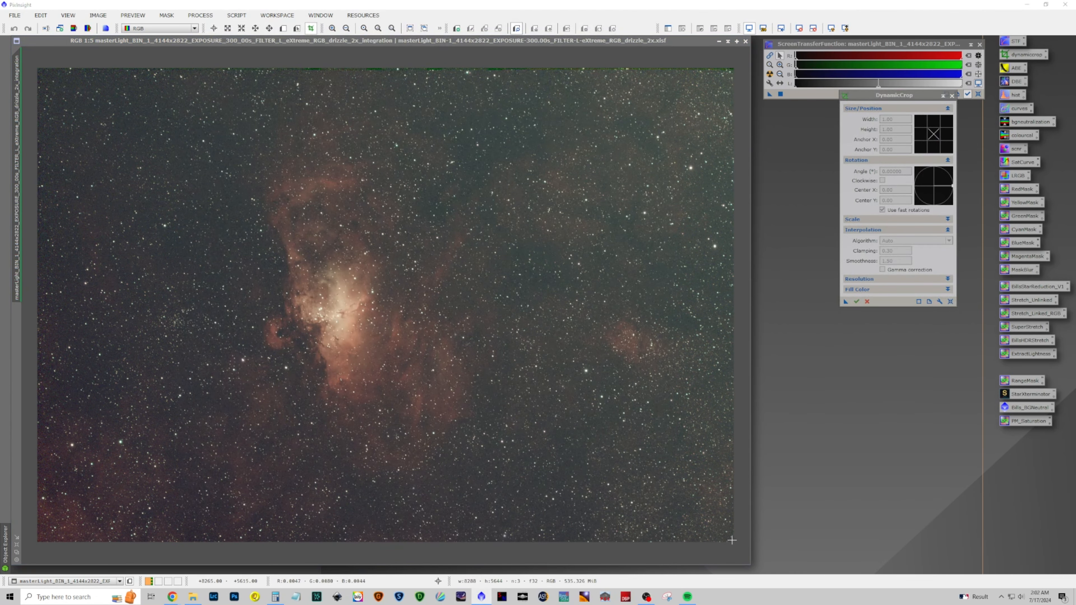
{"action": "left_click_drag", "start_coordinate": [731, 539], "coordinate": [33, 79]}
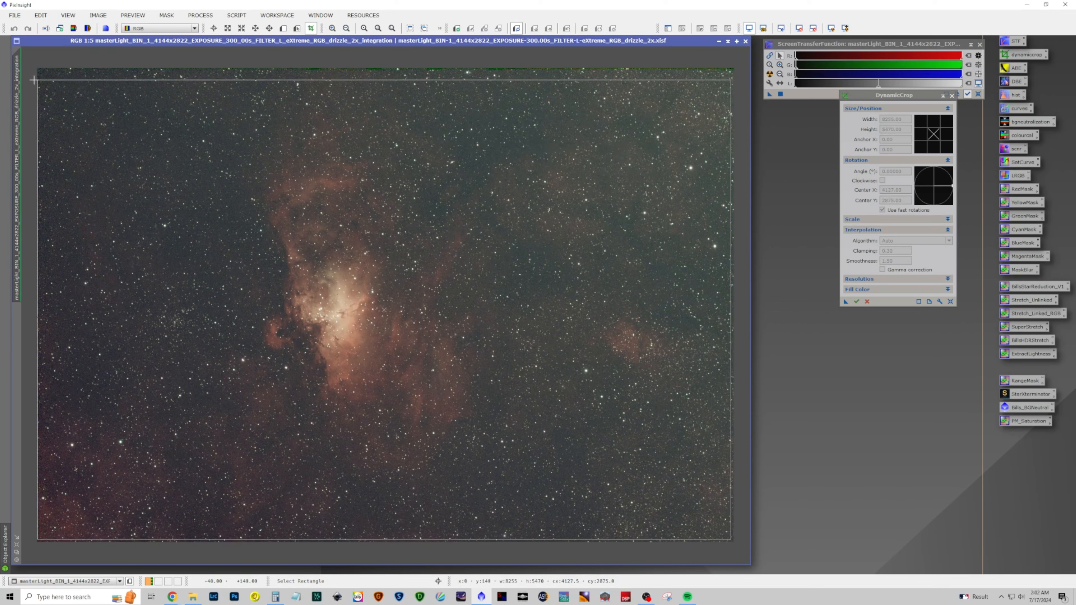
{"action": "left_click_drag", "start_coordinate": [33, 80], "coordinate": [40, 83]}
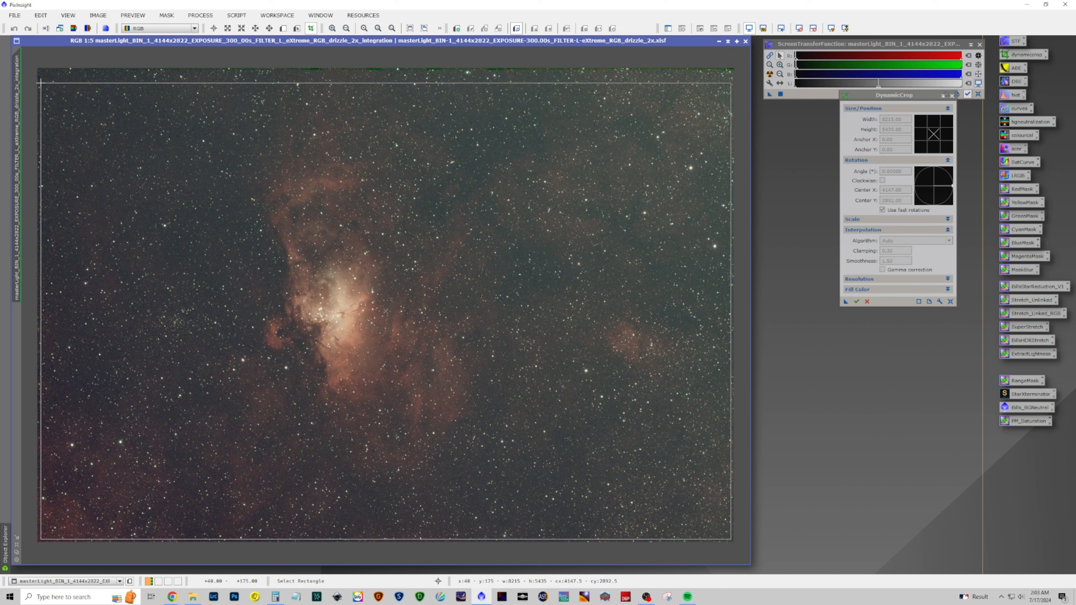
{"action": "left_click_drag", "start_coordinate": [41, 83], "coordinate": [41, 83]}
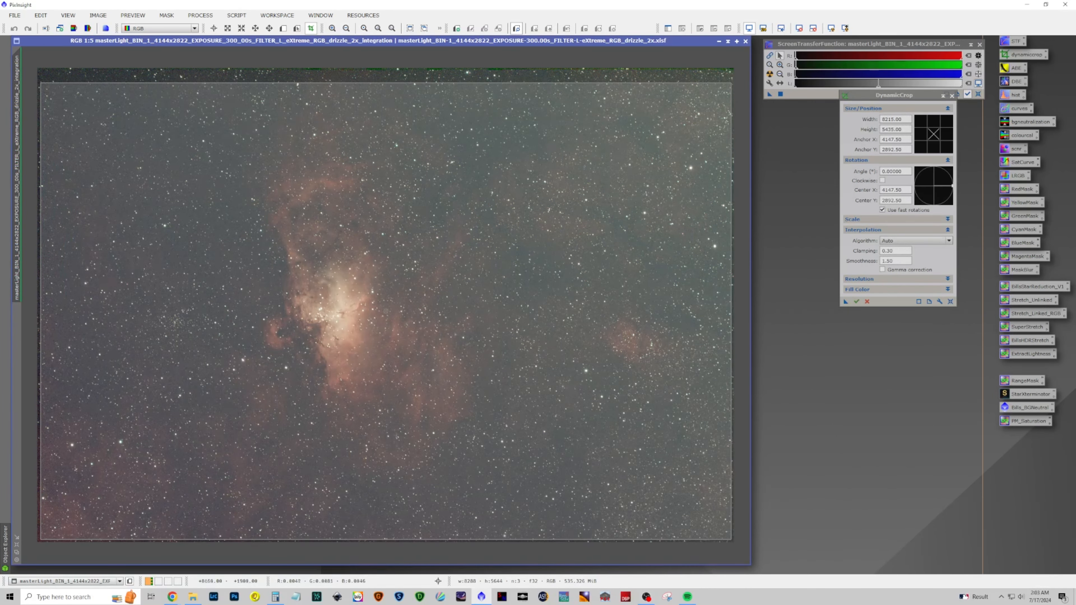
{"action": "left_click", "coordinate": [856, 302]}
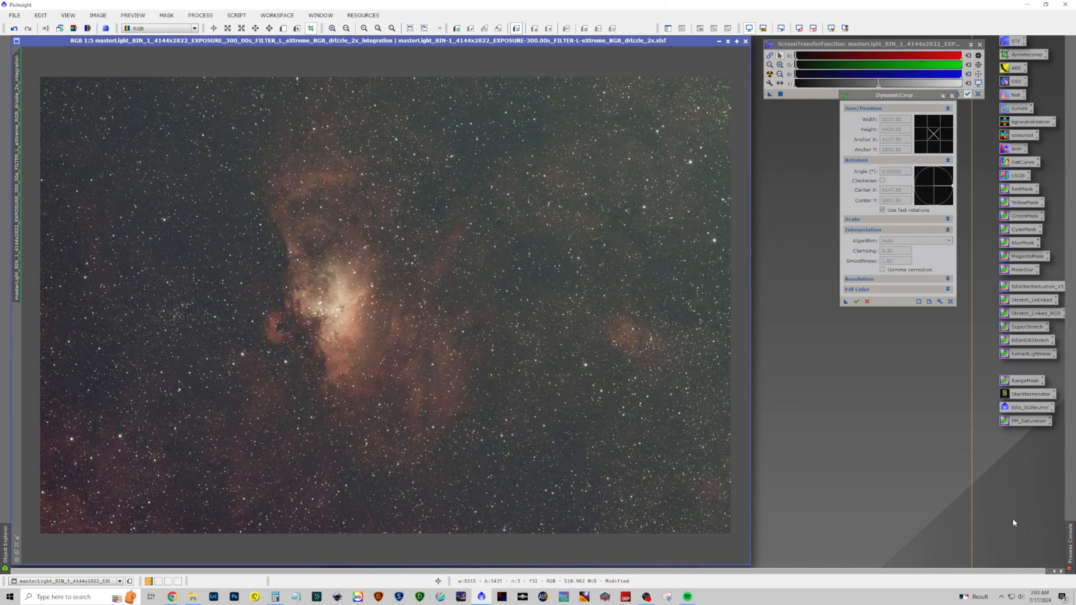
{"action": "mouse_move", "coordinate": [1072, 550]}
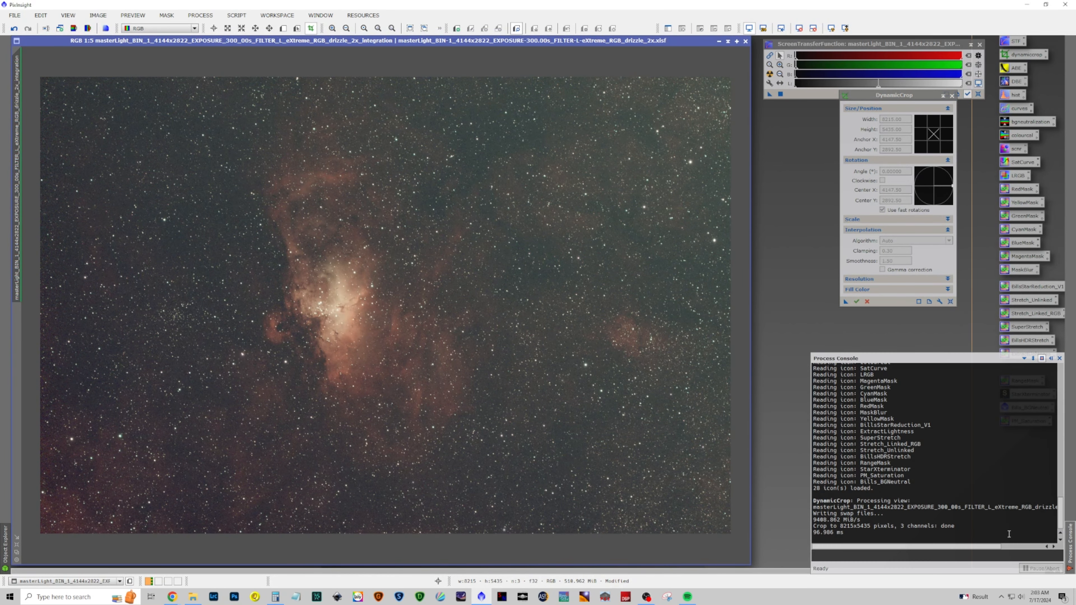
{"action": "left_click", "coordinate": [952, 95]}
Run BlurXTerminator on the image with Sharpen Nonstellar set to 0.70
{"action": "left_click", "coordinate": [200, 15]}
{"action": "mouse_move", "coordinate": [233, 29]}
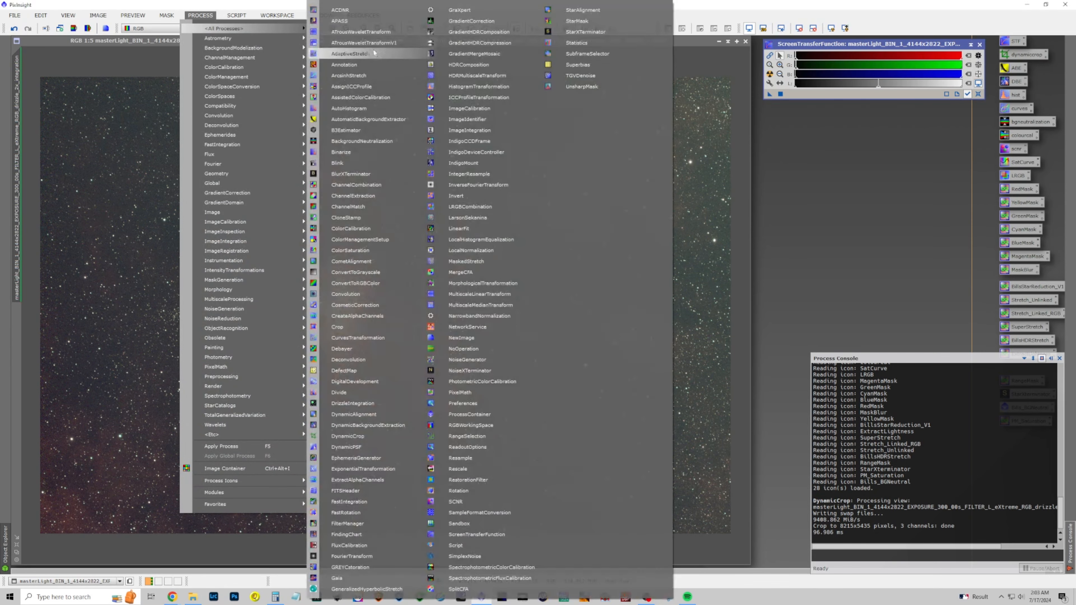
{"action": "left_click", "coordinate": [381, 173]}
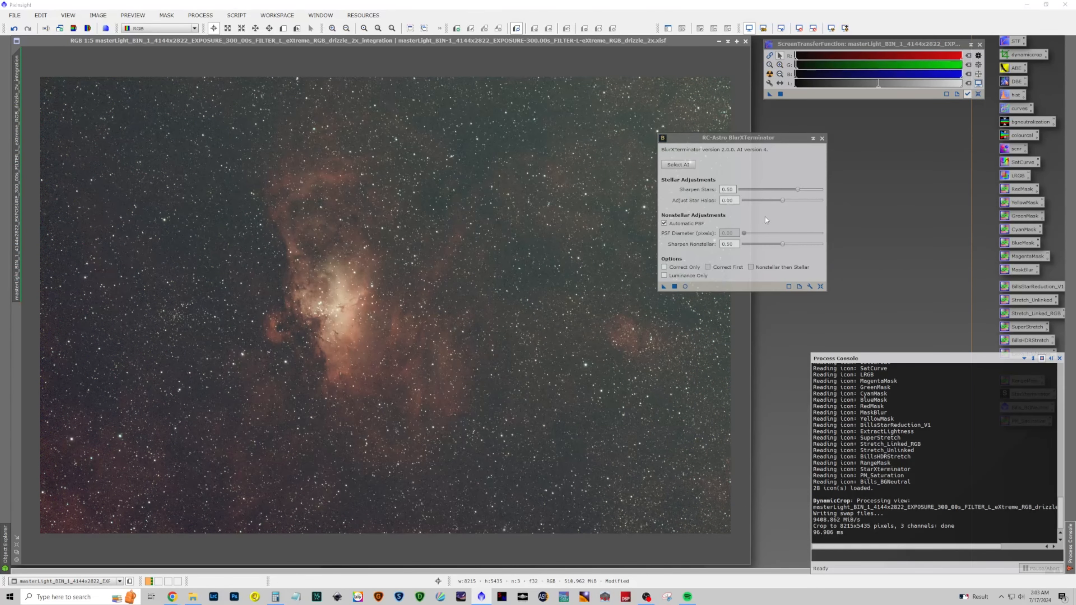
{"action": "left_click_drag", "start_coordinate": [783, 244], "coordinate": [799, 246]}
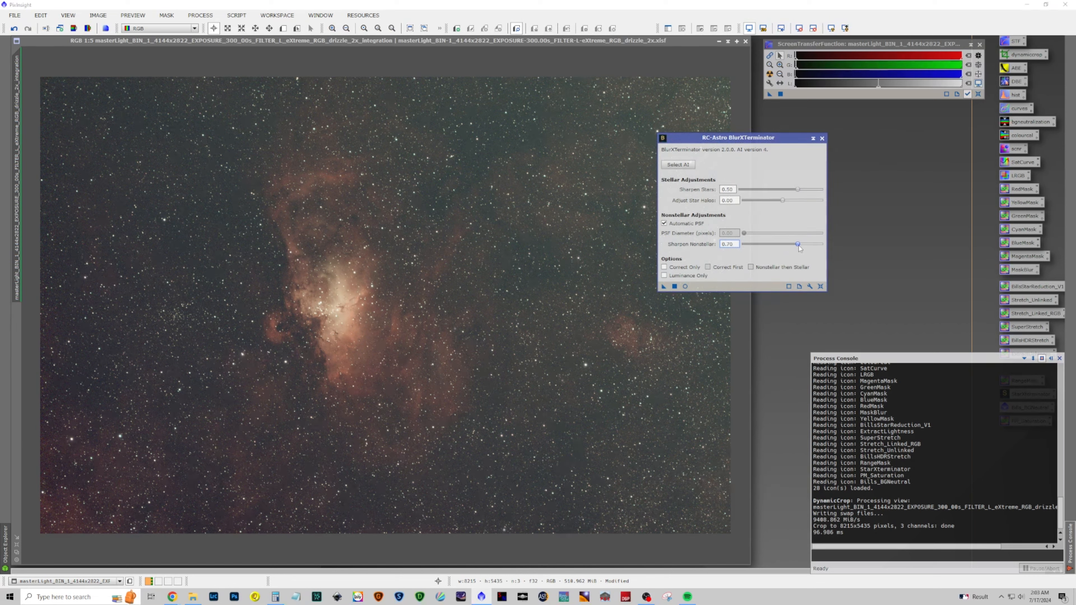
{"action": "left_click", "coordinate": [663, 287]}
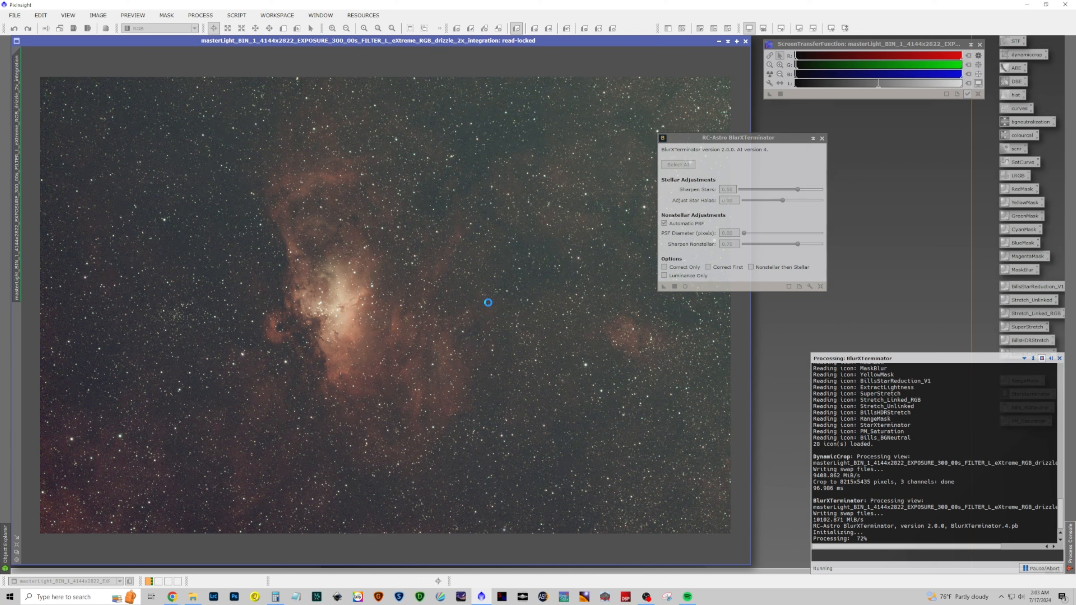
Run the SetiAstro Automatic DBE script on the image with default settings to remove the gradient
{"action": "left_click", "coordinate": [236, 15]}
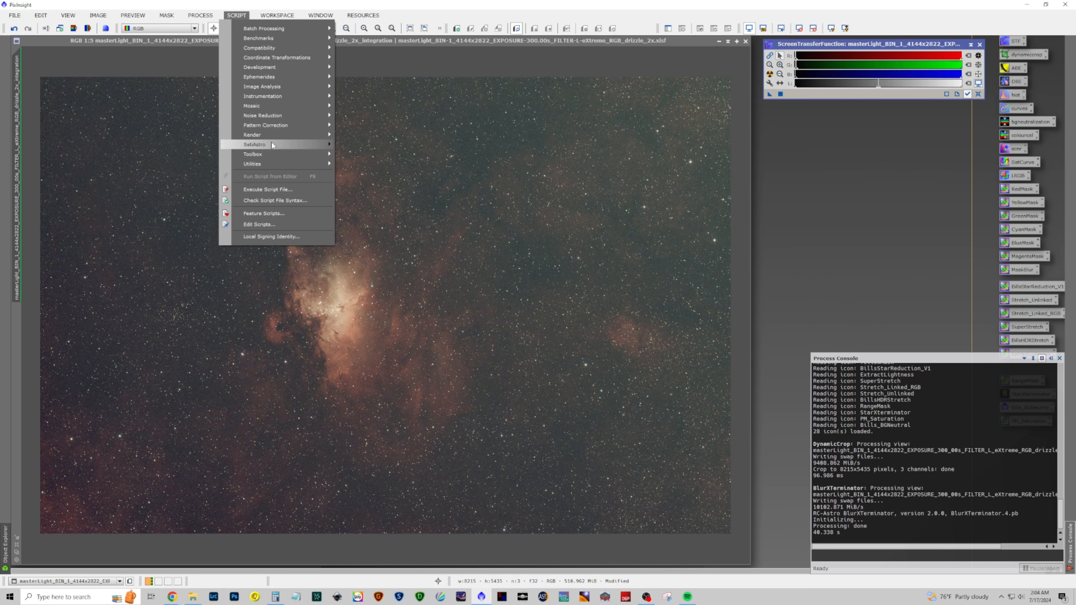
{"action": "mouse_move", "coordinate": [271, 143]}
{"action": "left_click", "coordinate": [364, 148]}
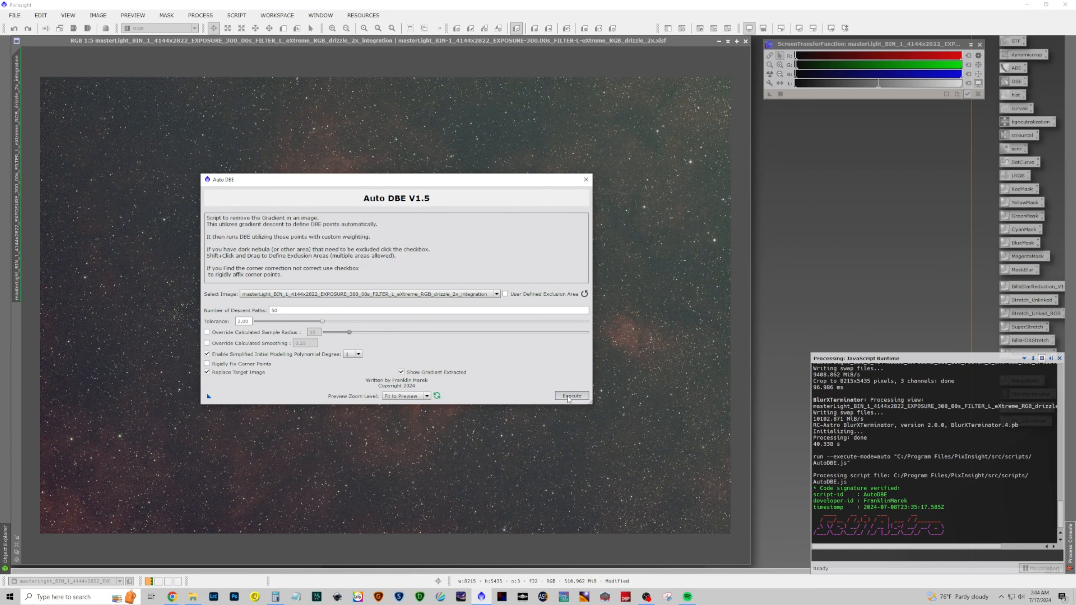
{"action": "left_click", "coordinate": [571, 395]}
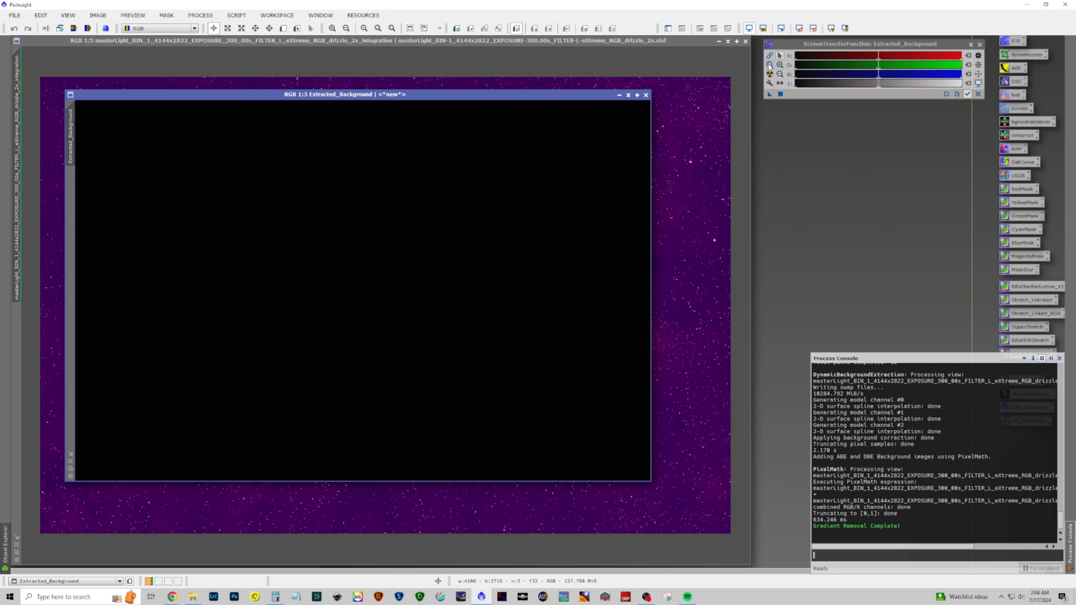
Close the extracted background image and reapply the automatic screen stretch to the main image
{"action": "left_click", "coordinate": [770, 74]}
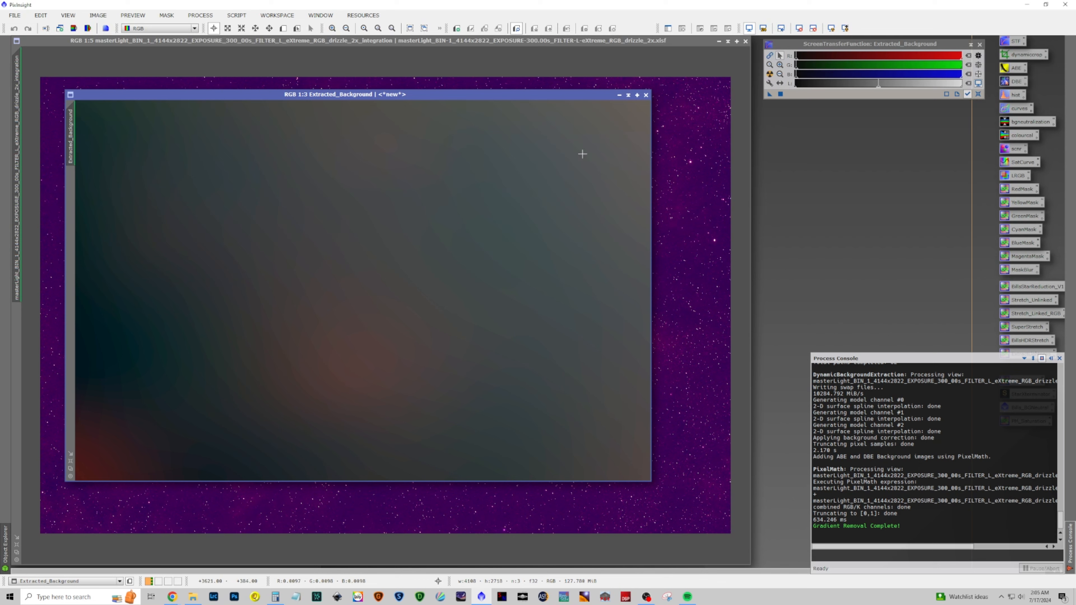
{"action": "left_click", "coordinate": [646, 95]}
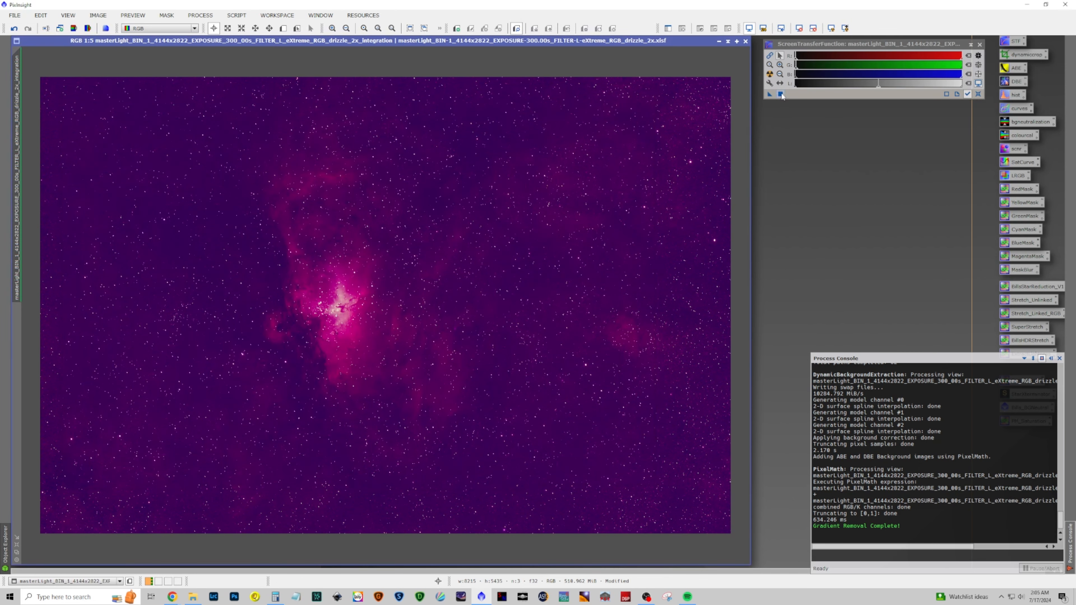
{"action": "left_click", "coordinate": [769, 75]}
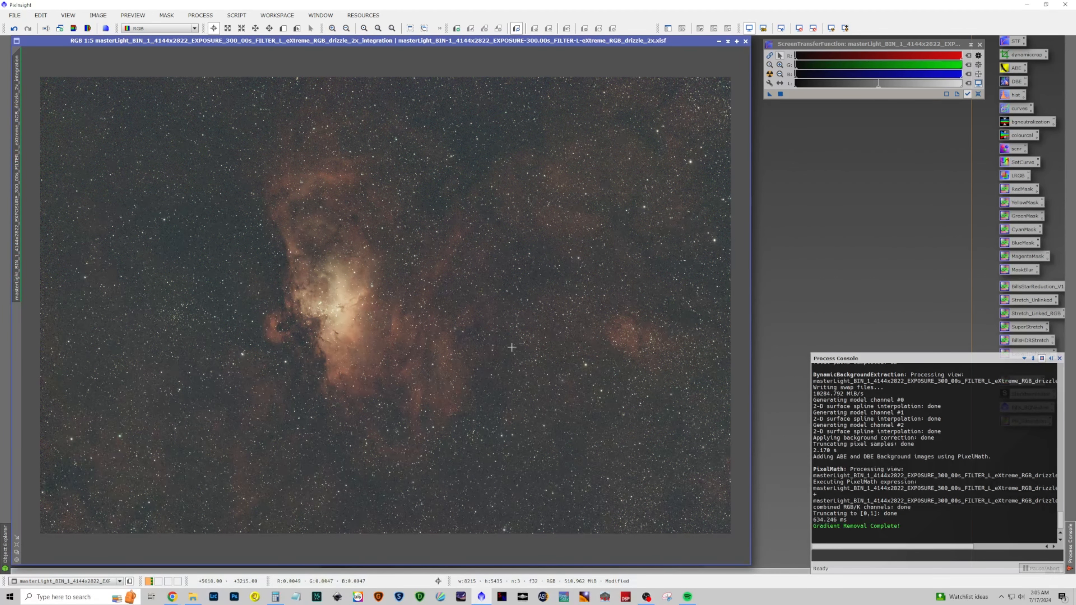
Run StarXTerminator on the image with Generate Star Image enabled to separate the stars
{"action": "left_click", "coordinate": [200, 14]}
{"action": "mouse_move", "coordinate": [225, 29]}
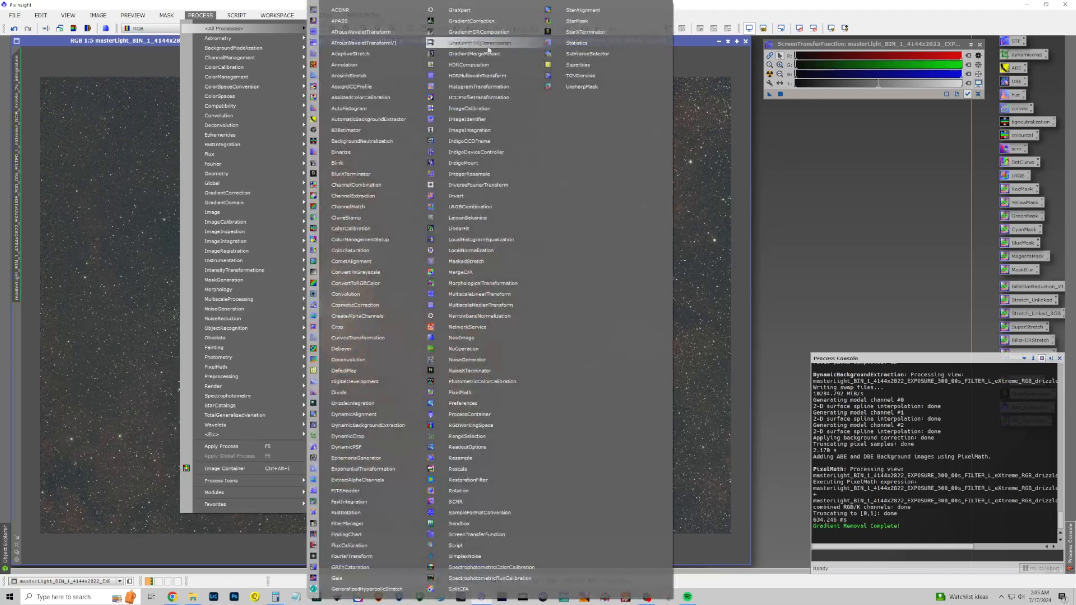
{"action": "left_click", "coordinate": [584, 32]}
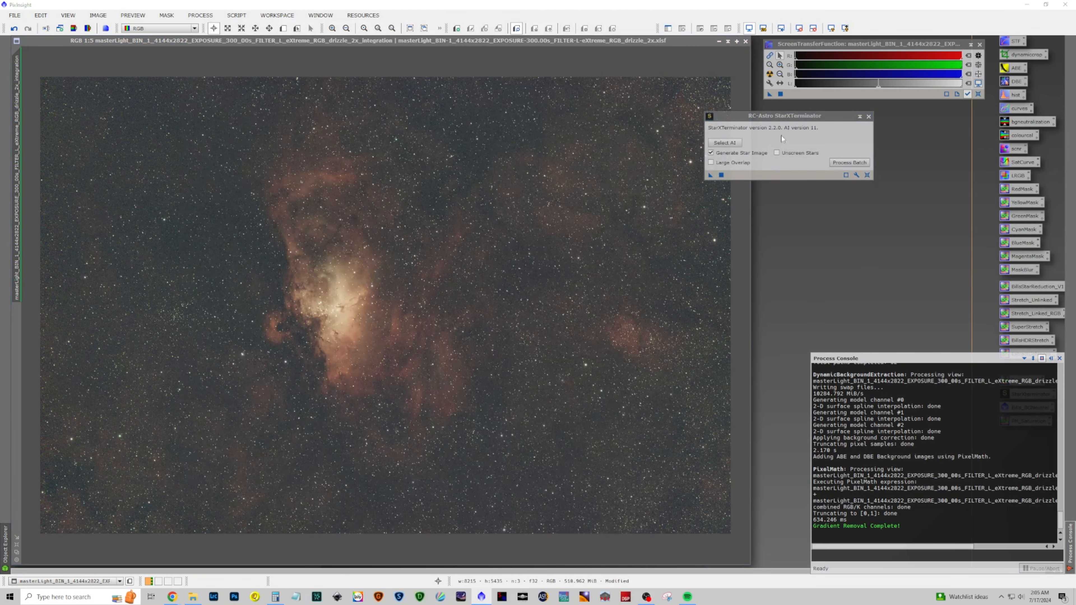
{"action": "left_click_drag", "start_coordinate": [711, 176], "coordinate": [577, 210]}
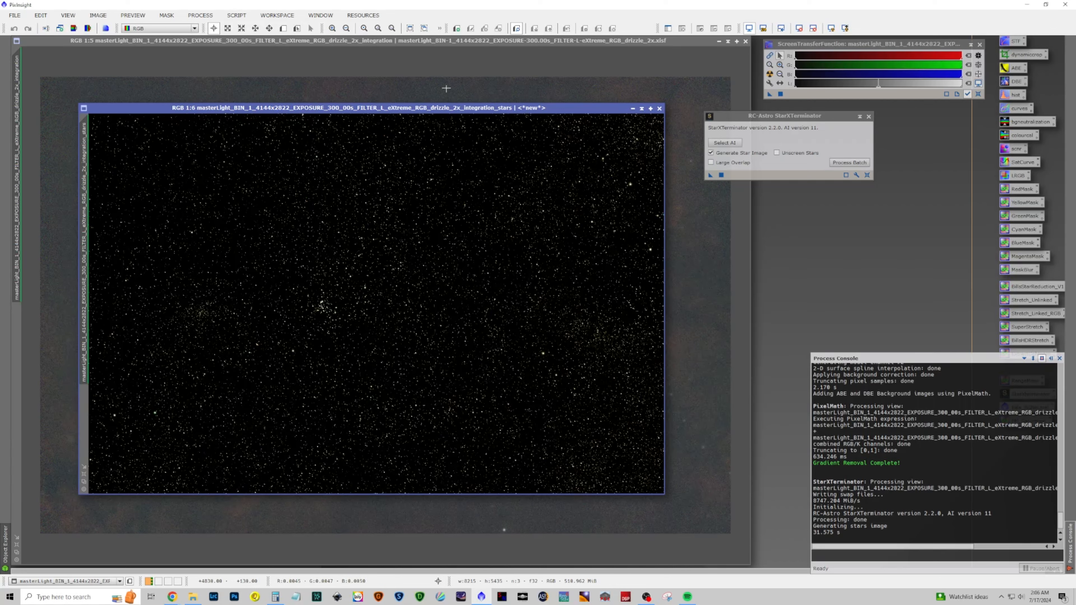
Rename the generated star image as stars
{"action": "double_click", "coordinate": [84, 165]}
{"action": "type", "text": "stars"}
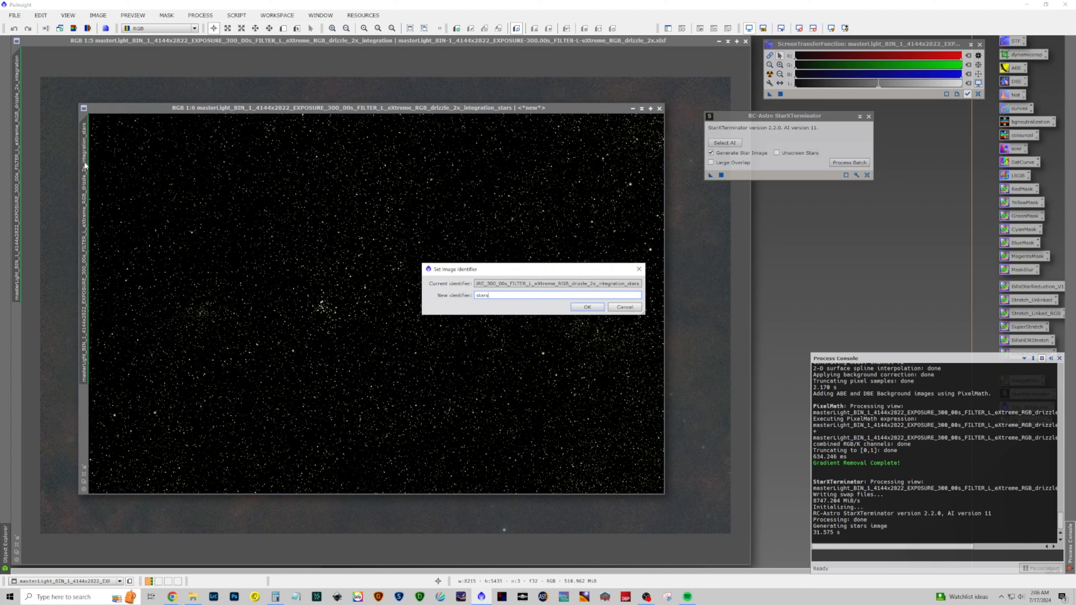
{"action": "left_click", "coordinate": [581, 308]}
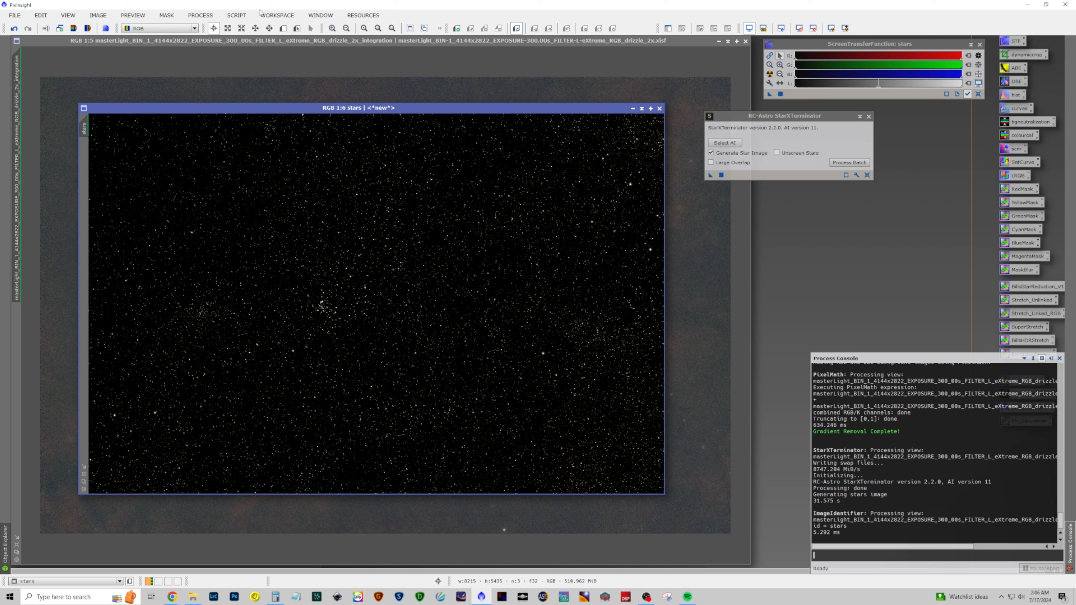
Stretch the stars image with the Star Stretch script, enabling green removal via SCNR and a stretch amount of 6.00
{"action": "left_click", "coordinate": [240, 15]}
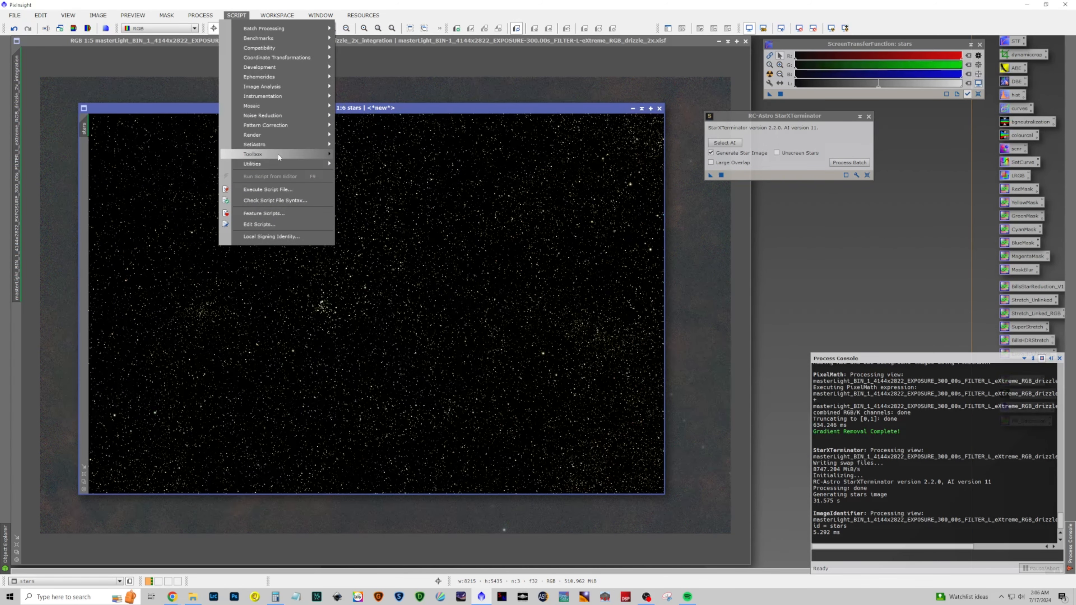
{"action": "mouse_move", "coordinate": [276, 144]}
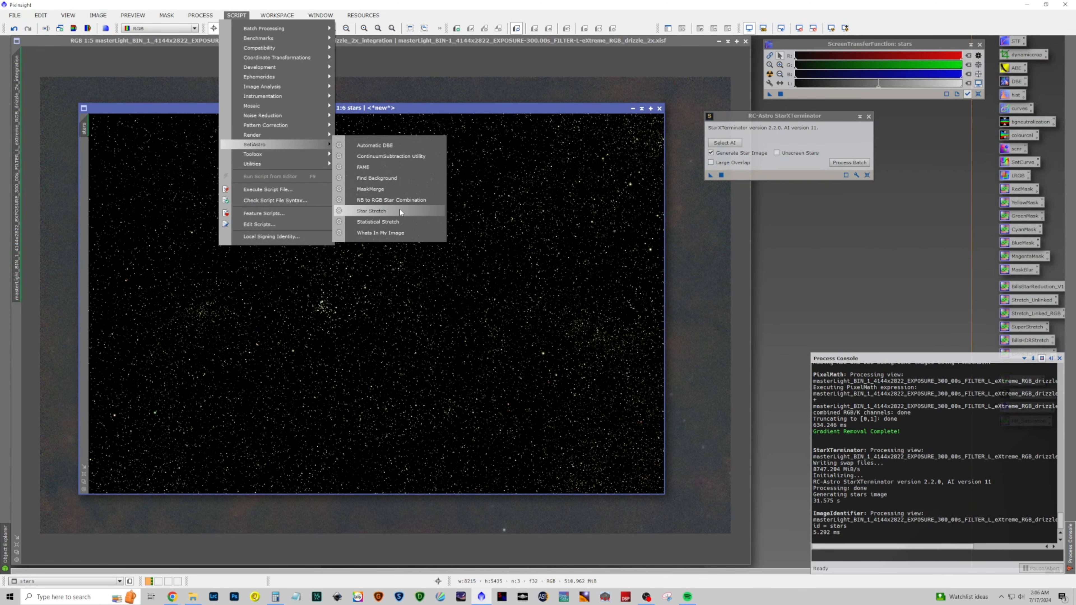
{"action": "left_click", "coordinate": [400, 211]}
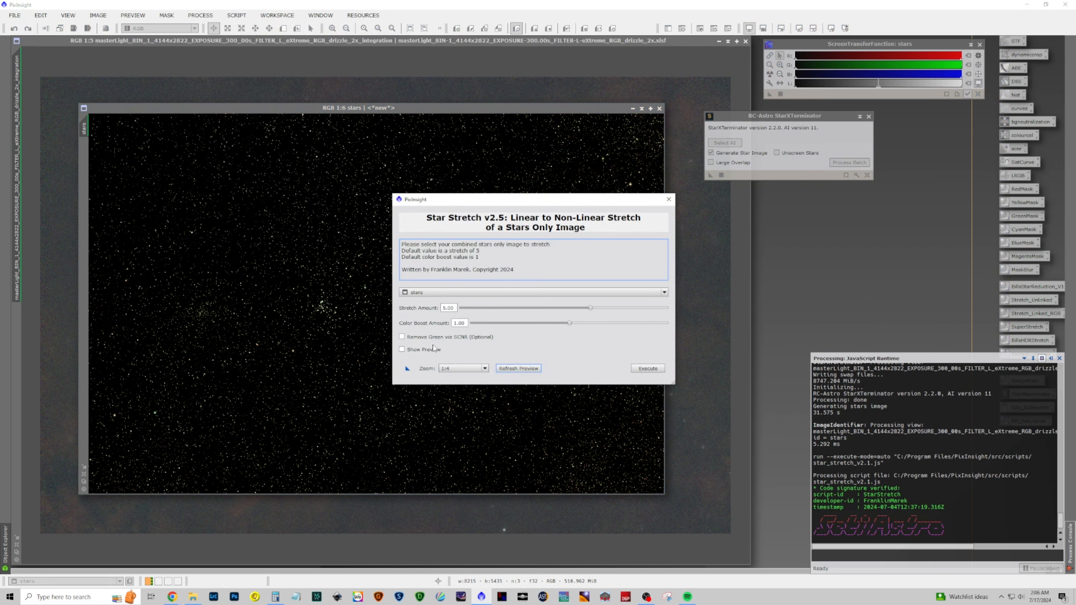
{"action": "left_click", "coordinate": [429, 337]}
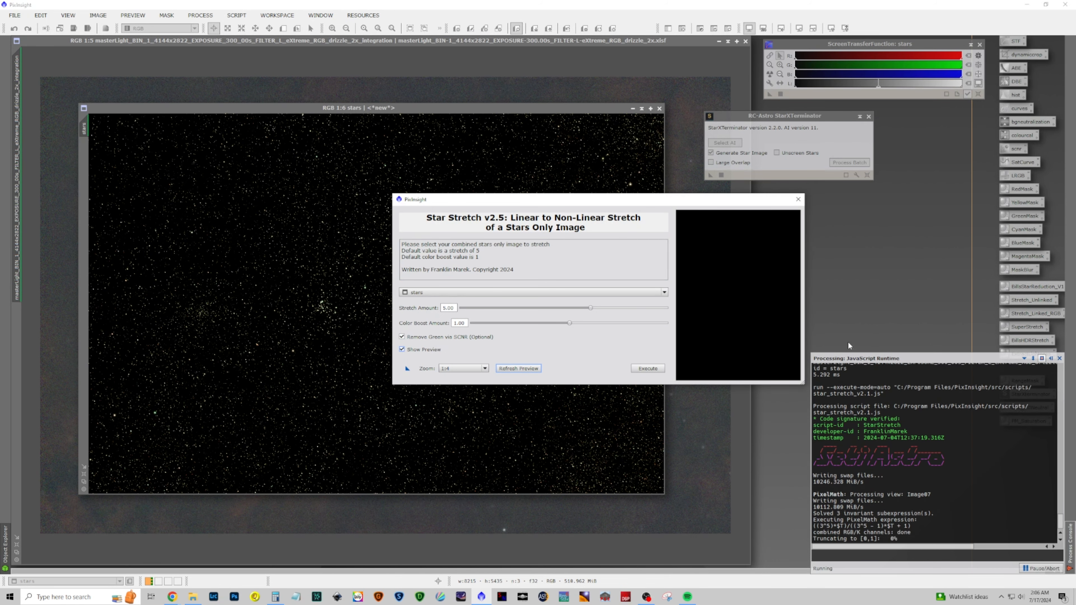
{"action": "left_click_drag", "start_coordinate": [805, 332], "coordinate": [992, 332]}
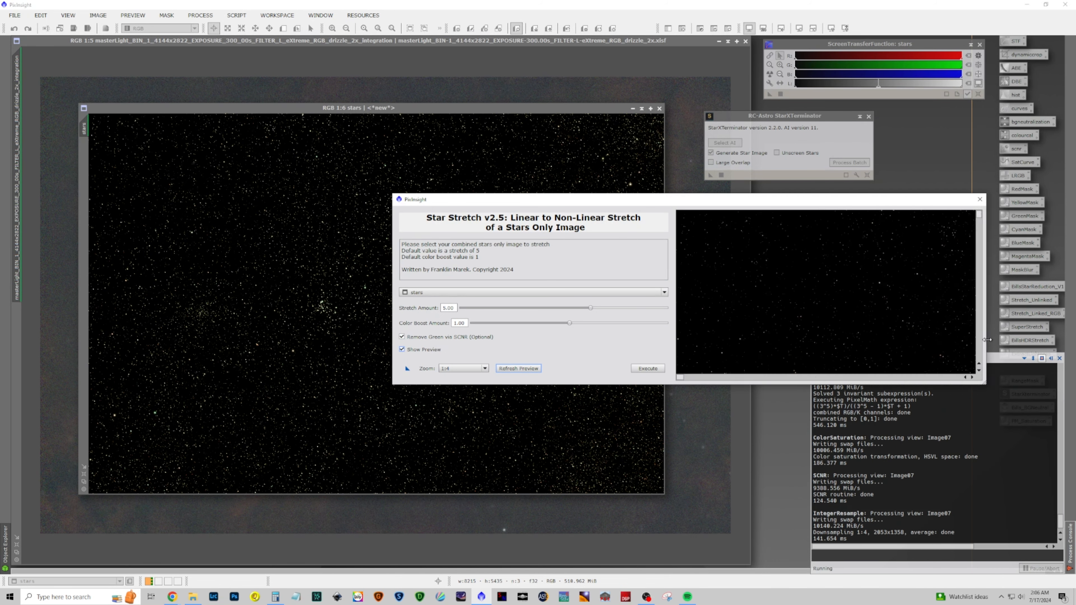
{"action": "left_click_drag", "start_coordinate": [590, 308], "coordinate": [616, 310]}
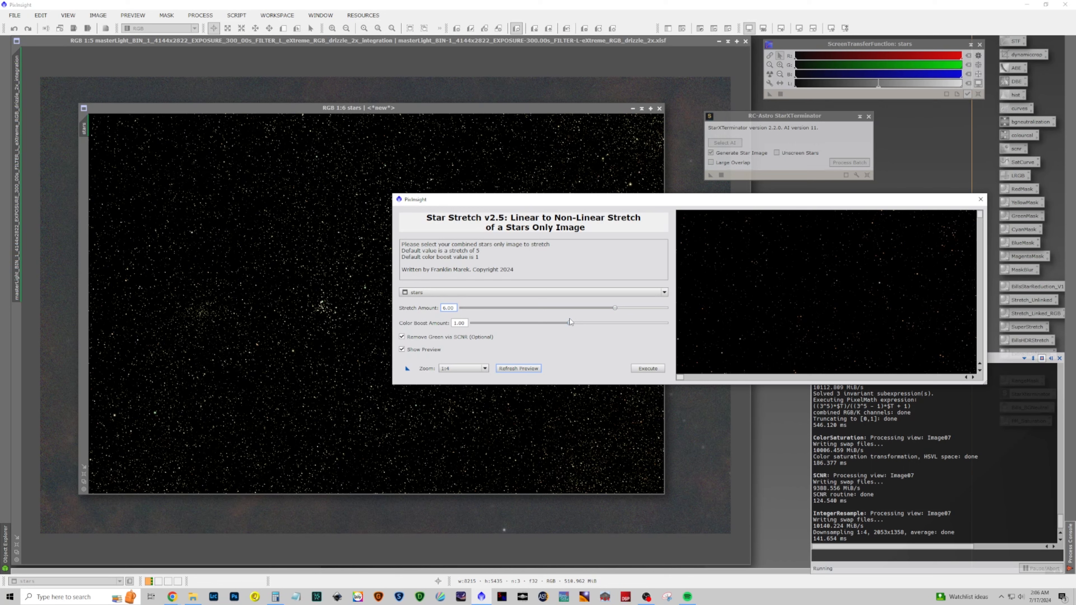
{"action": "left_click_drag", "start_coordinate": [569, 324], "coordinate": [550, 325]}
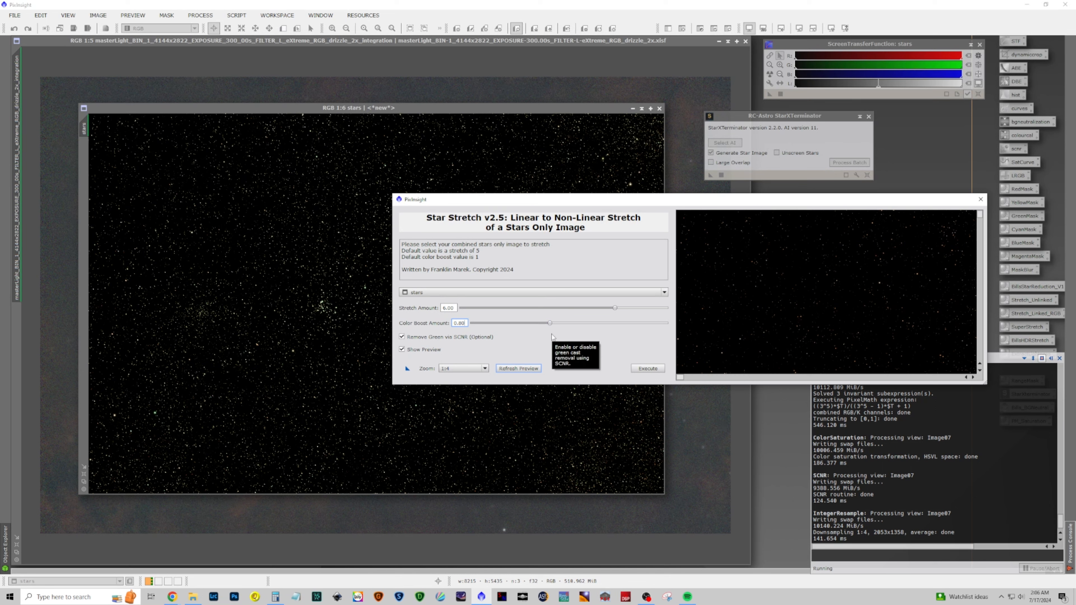
{"action": "left_click", "coordinate": [648, 368]}
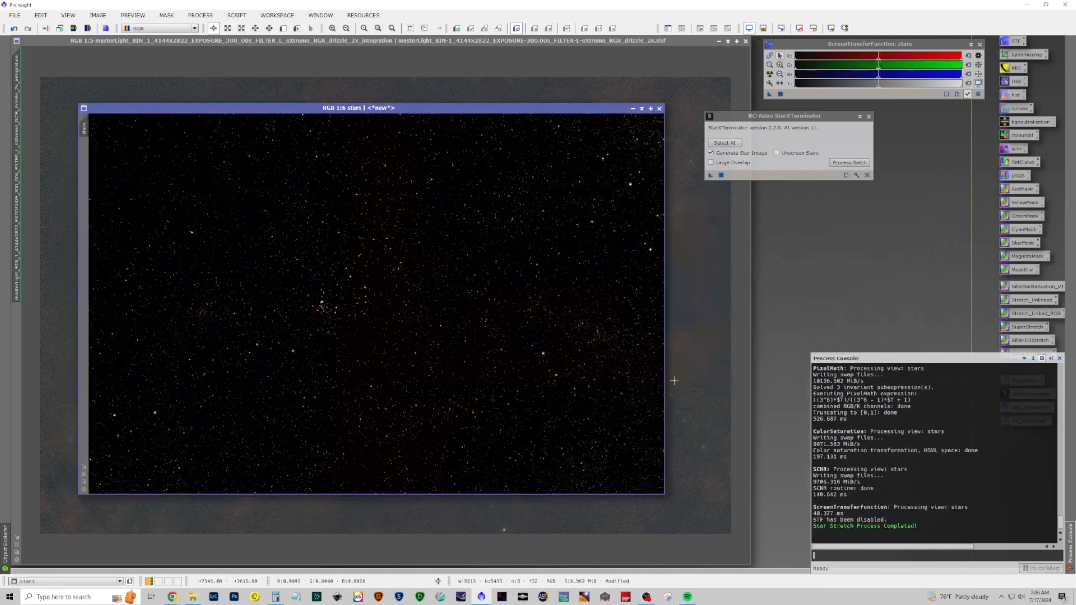
Brighten the stars image with a CurvesTransformation curve, checking it in real-time preview before applying
{"action": "left_click", "coordinate": [200, 15]}
{"action": "mouse_move", "coordinate": [237, 28]}
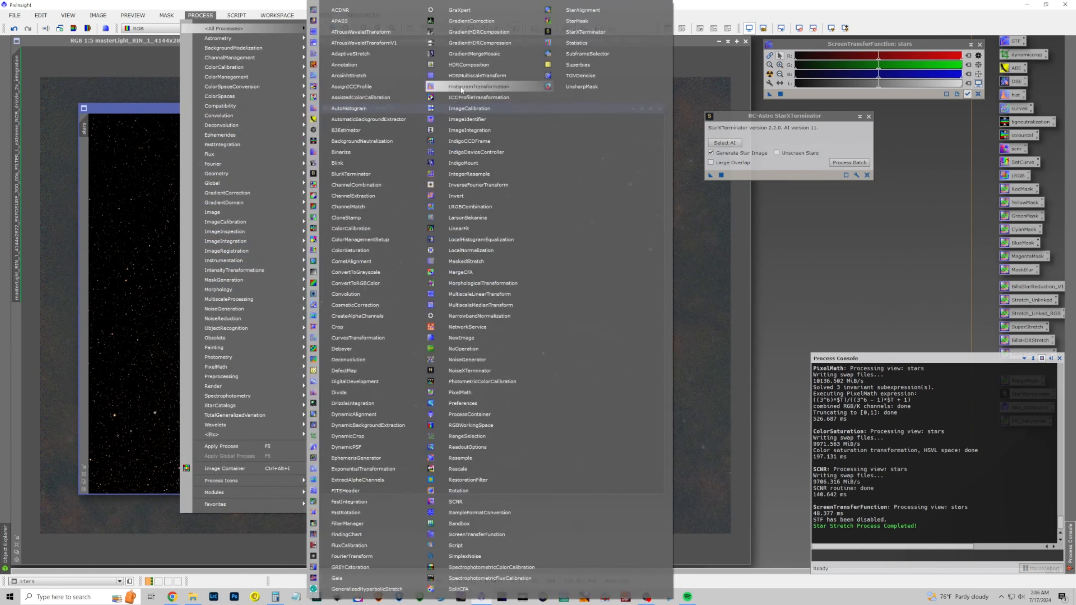
{"action": "left_click", "coordinate": [372, 337]}
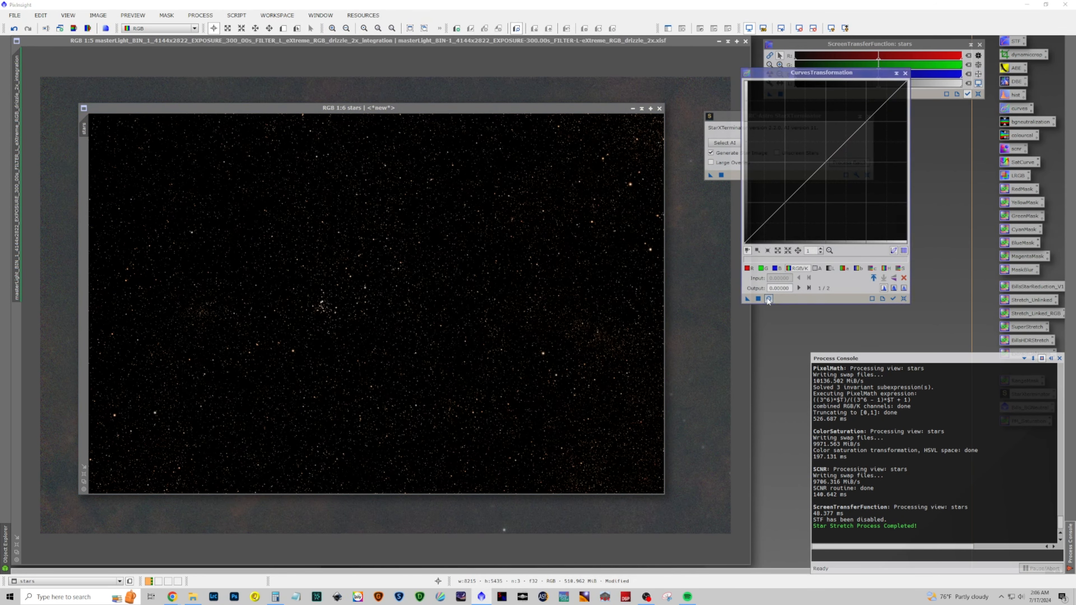
{"action": "left_click", "coordinate": [768, 298]}
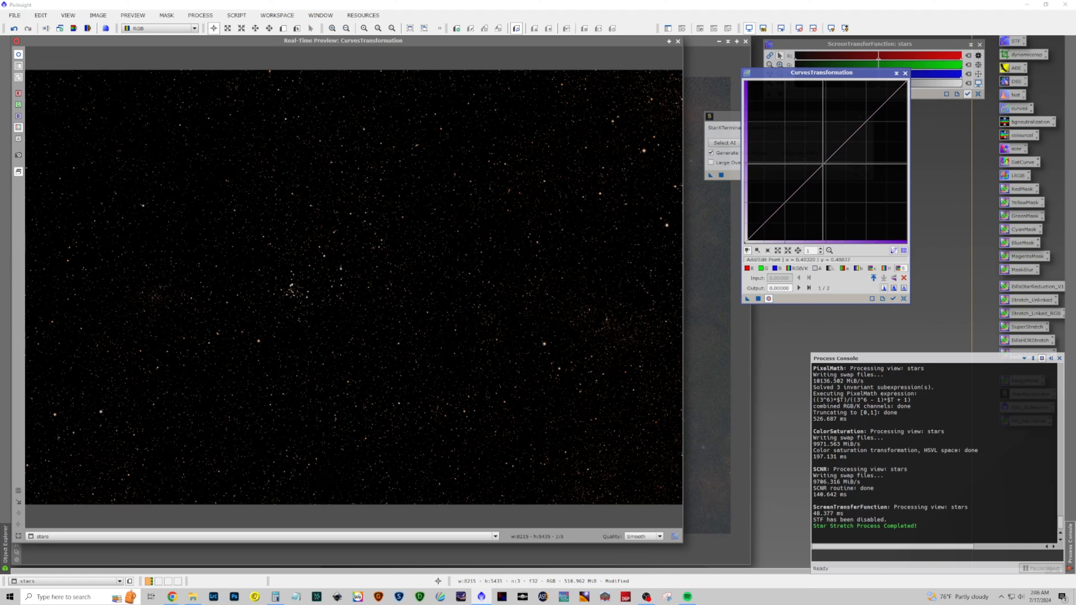
{"action": "left_click_drag", "start_coordinate": [823, 163], "coordinate": [850, 192]}
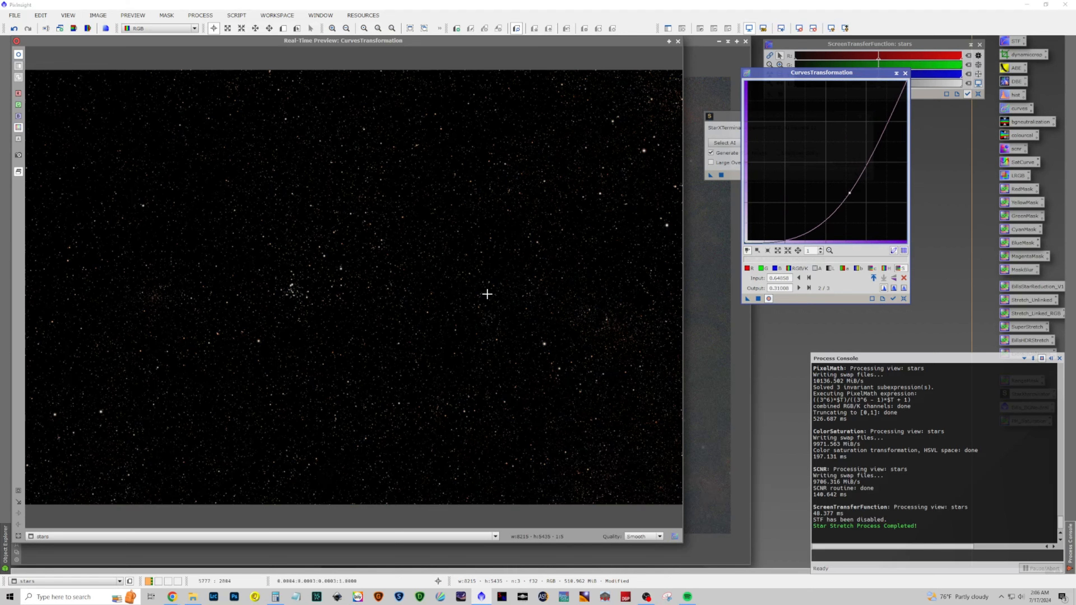
{"action": "left_click", "coordinate": [758, 298]}
{"action": "left_click", "coordinate": [904, 299]}
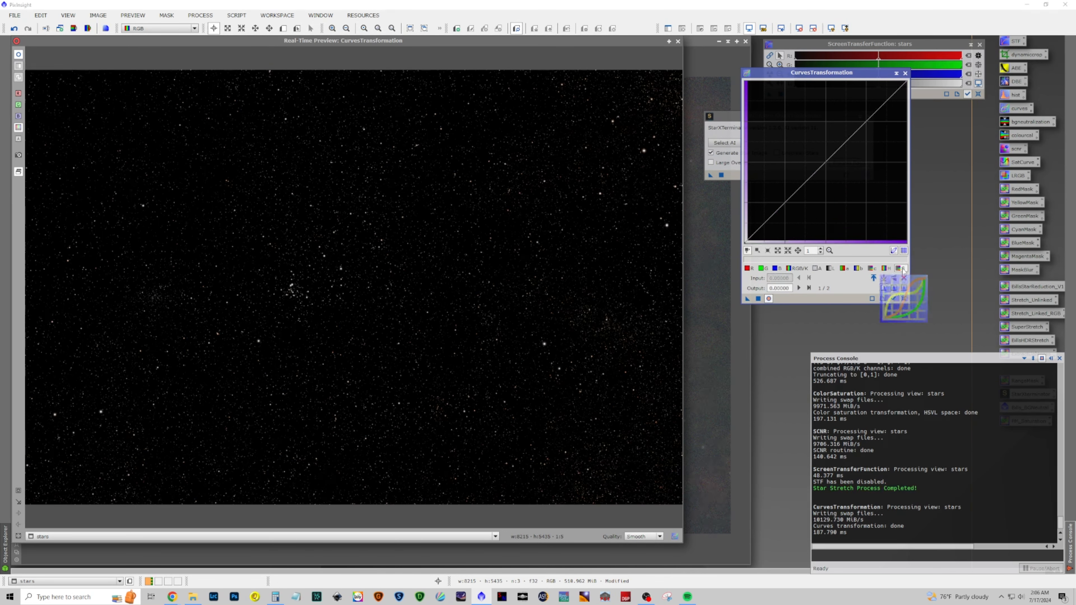
{"action": "left_click", "coordinate": [905, 73]}
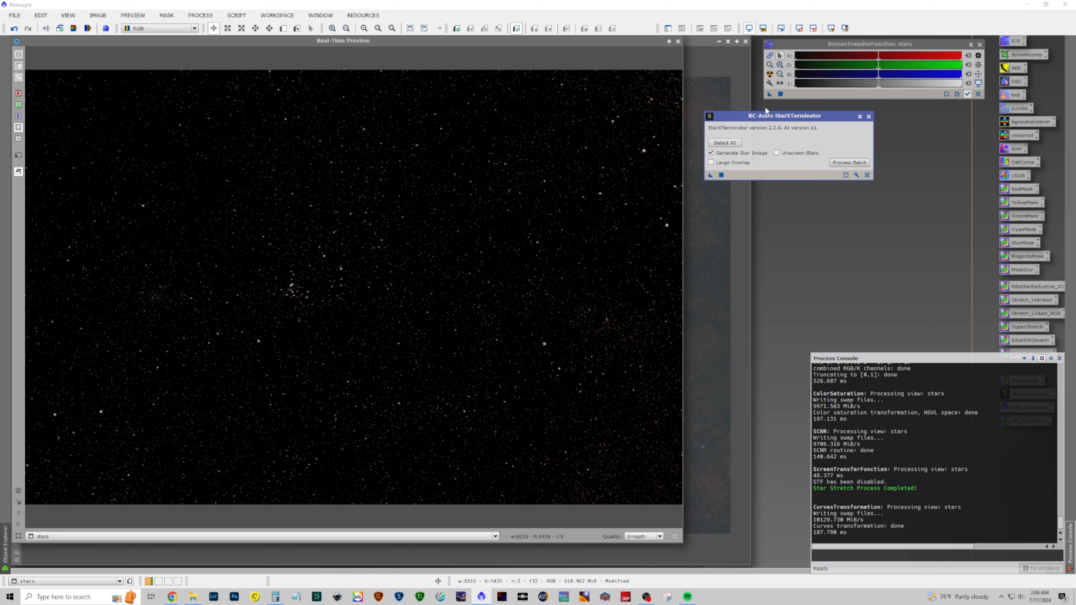
Tidy the workspace: close the preview, StarXTerminator and STF windows and minimize the stars image aside
{"action": "left_click", "coordinate": [678, 41]}
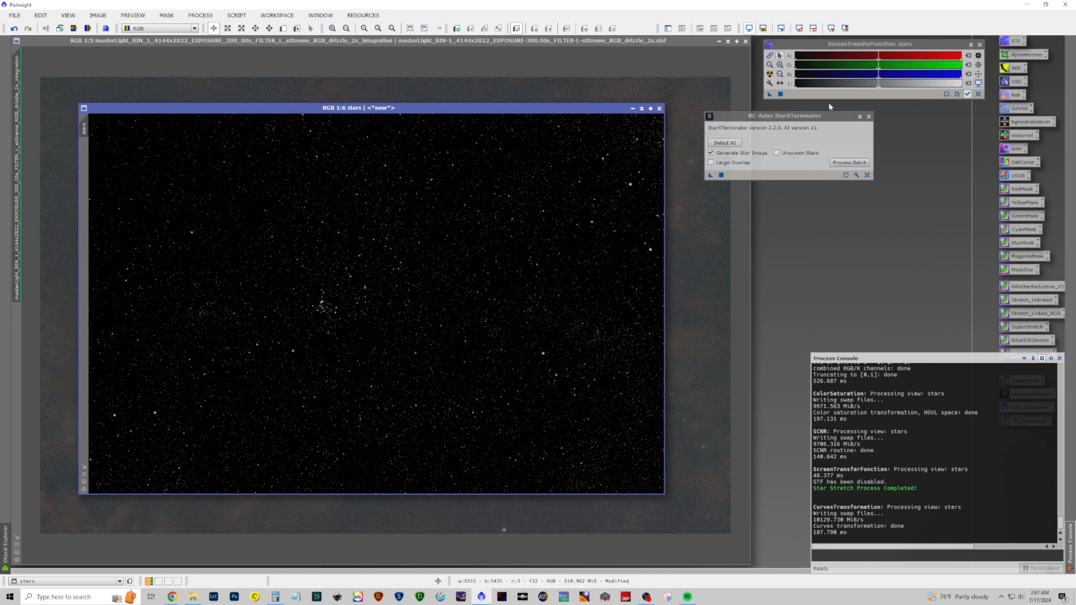
{"action": "left_click", "coordinate": [868, 116]}
{"action": "left_click", "coordinate": [632, 108]}
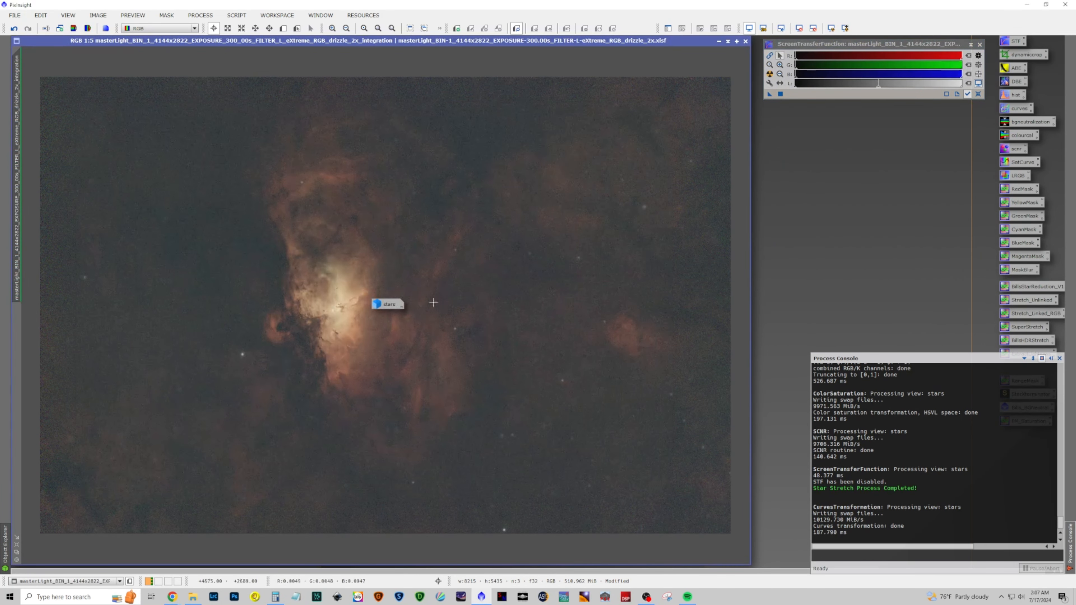
{"action": "left_click_drag", "start_coordinate": [387, 305], "coordinate": [966, 126]}
{"action": "left_click", "coordinate": [979, 44]}
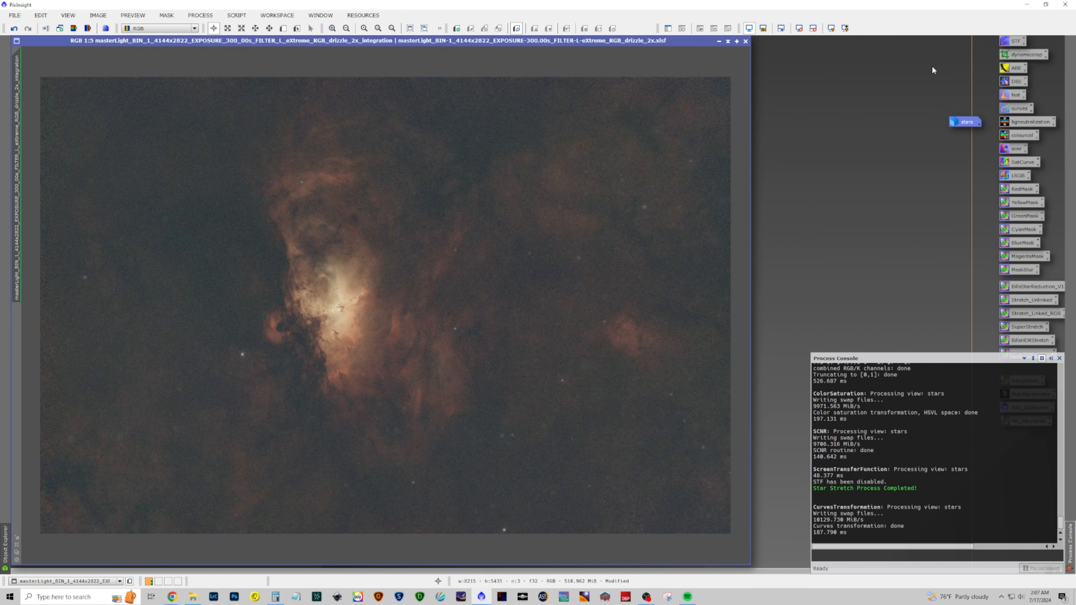
Zoom into and pan around the starless nebula image to inspect its detail and noise
{"action": "scroll", "coordinate": [463, 240], "scroll_direction": "up", "scroll_amount": 3}
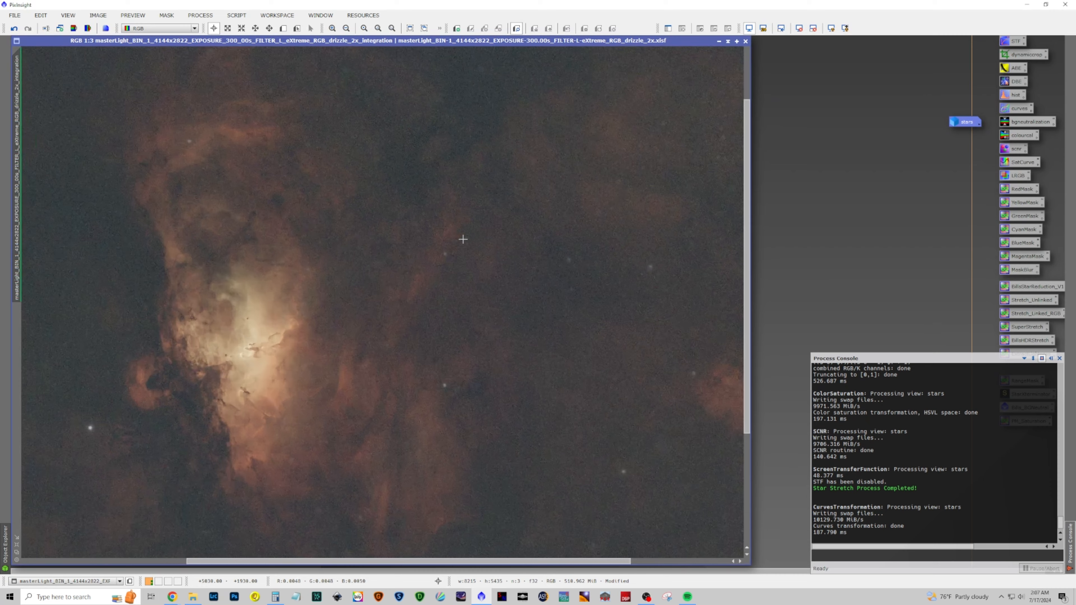
{"action": "scroll", "coordinate": [183, 406], "scroll_direction": "up", "scroll_amount": 2}
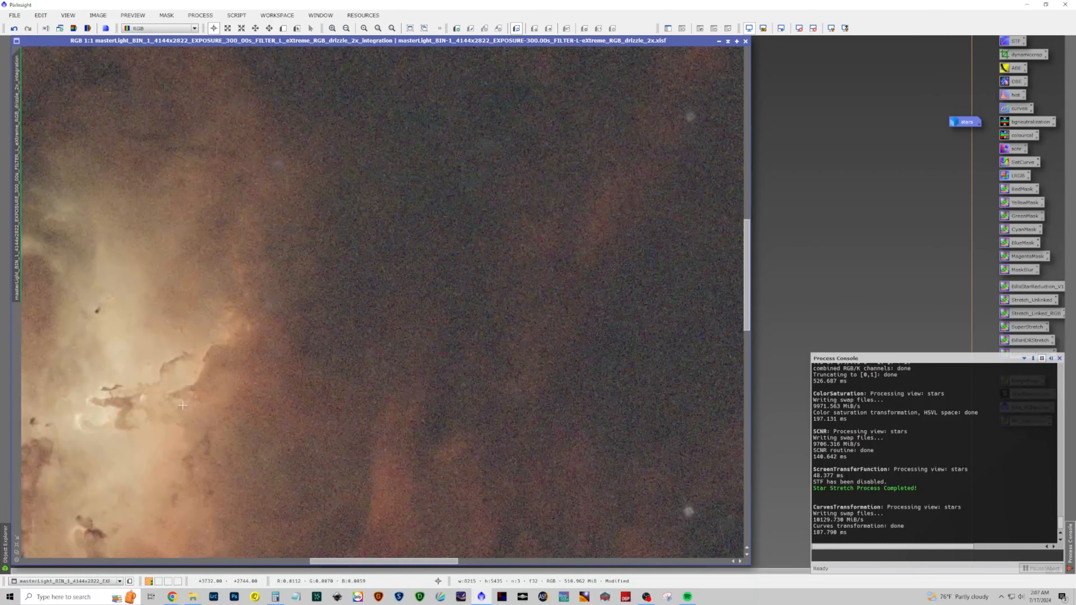
{"action": "left_click_drag", "start_coordinate": [356, 562], "coordinate": [325, 566]}
{"action": "left_click_drag", "start_coordinate": [746, 288], "coordinate": [747, 302]}
{"action": "scroll", "coordinate": [475, 271], "scroll_direction": "down", "scroll_amount": 6}
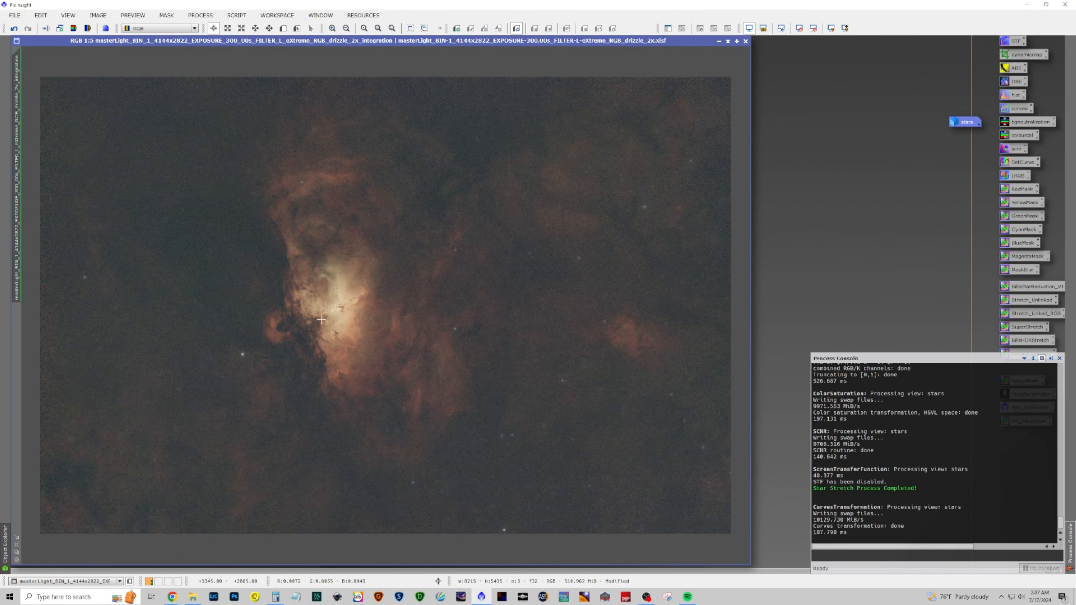
{"action": "scroll", "coordinate": [332, 313], "scroll_direction": "up", "scroll_amount": 6}
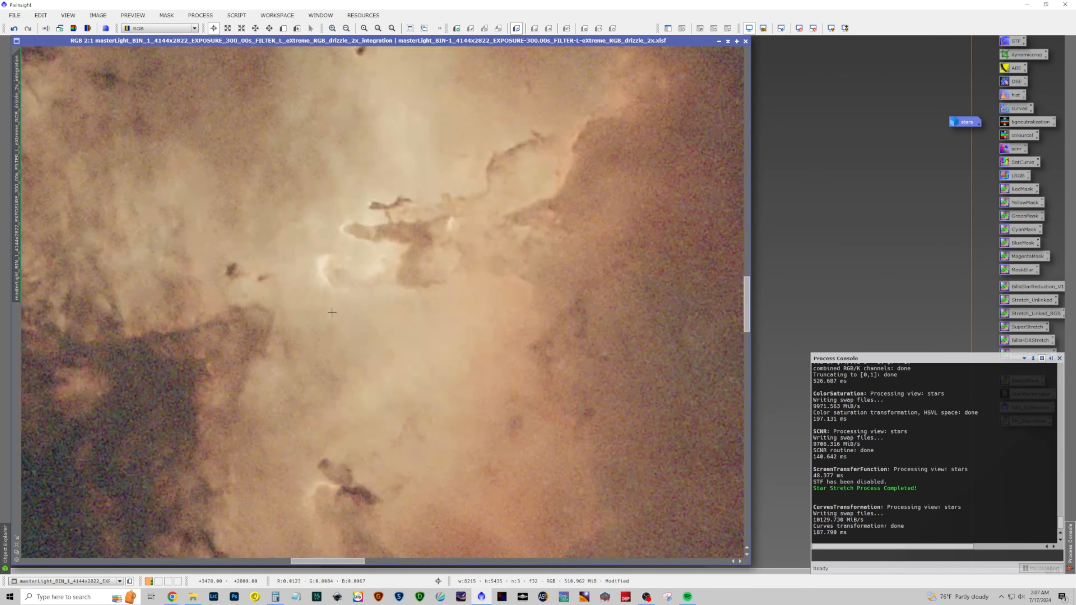
{"action": "scroll", "coordinate": [332, 312], "scroll_direction": "down", "scroll_amount": 3}
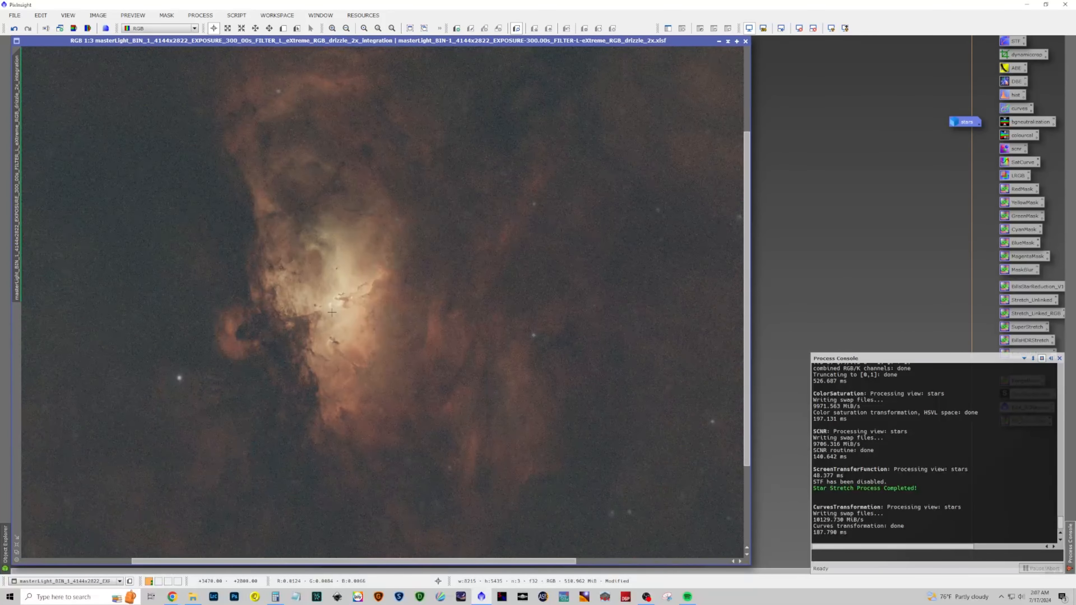
{"action": "scroll", "coordinate": [331, 312], "scroll_direction": "down", "scroll_amount": 2}
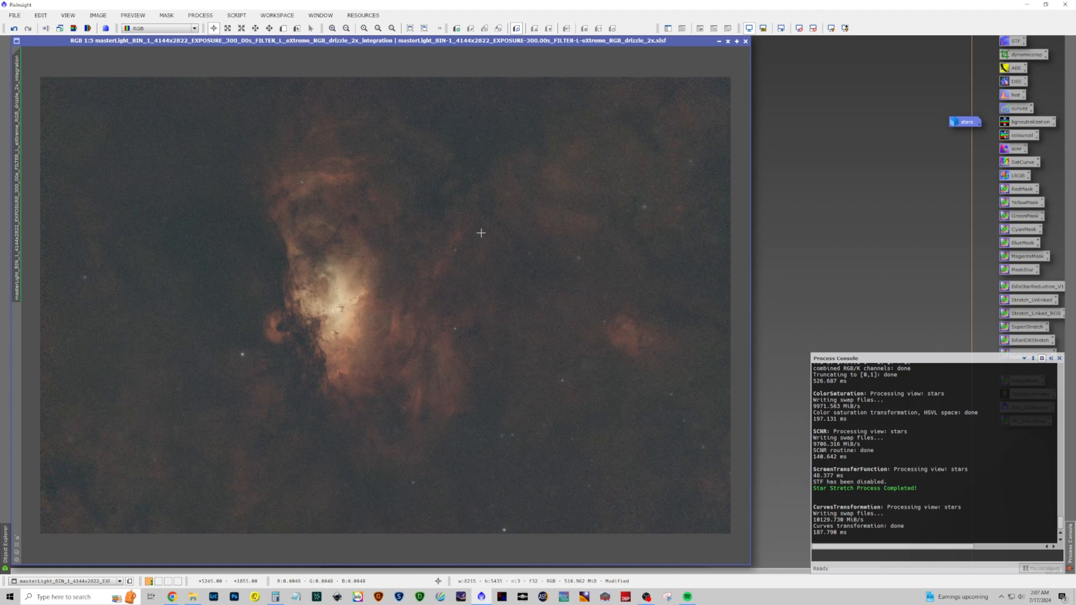
Open GeneralizedHyperbolicStretch and remove the automatic screen stretch from the starless image
{"action": "left_click", "coordinate": [200, 15]}
{"action": "mouse_move", "coordinate": [224, 28]}
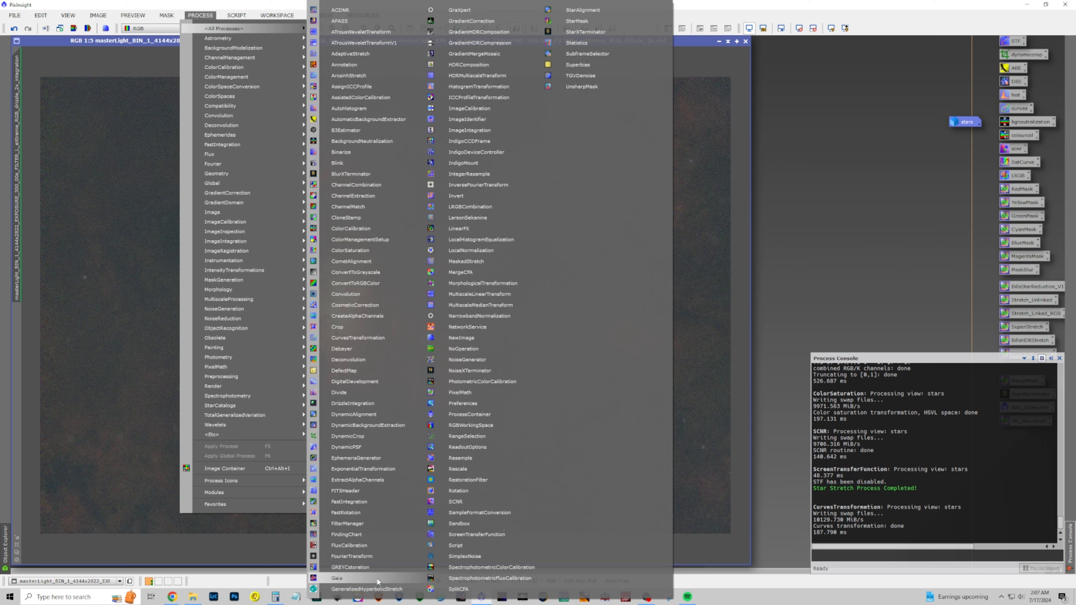
{"action": "left_click", "coordinate": [367, 589]}
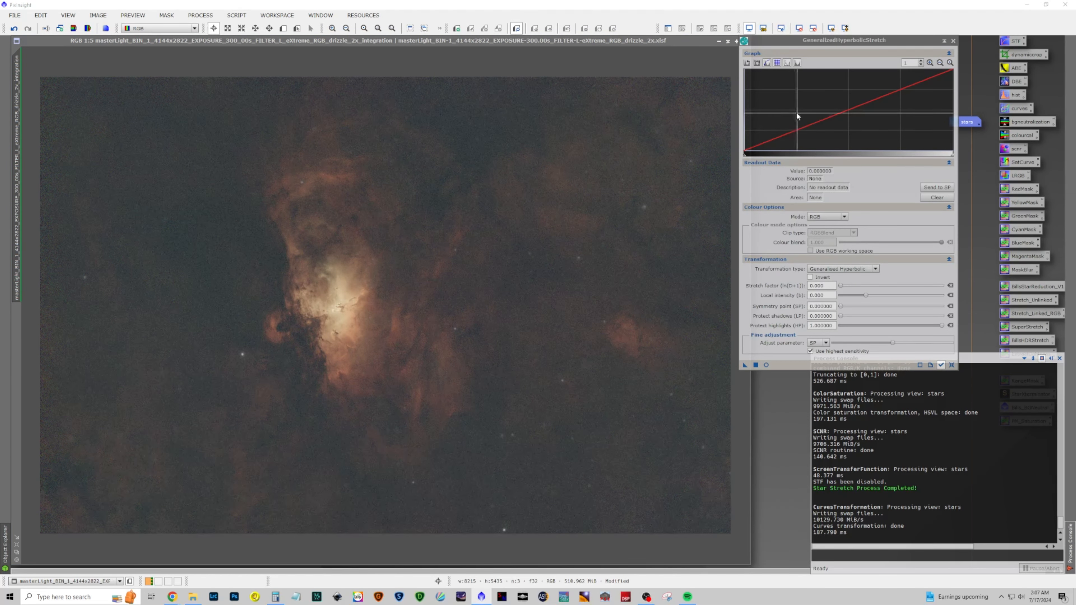
{"action": "left_click", "coordinate": [800, 29]}
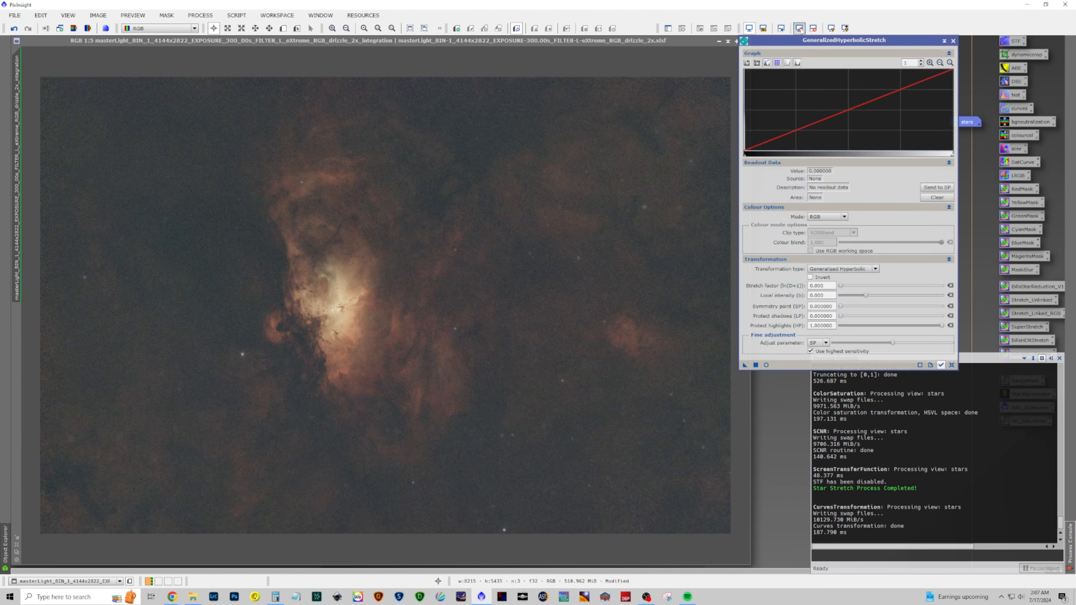
Apply a first hyperbolic stretch with symmetry point 0.004, stretch factor 5.740 and local intensity 12.75, then reset the parameters
{"action": "left_click", "coordinate": [745, 143]}
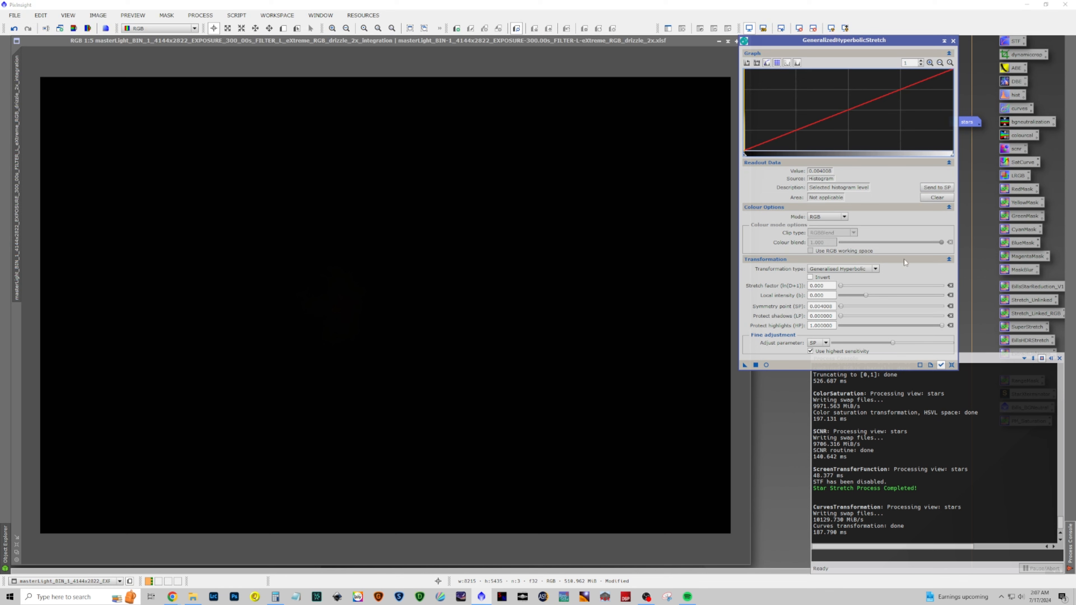
{"action": "left_click", "coordinate": [765, 364]}
{"action": "left_click_drag", "start_coordinate": [840, 287], "coordinate": [930, 296]}
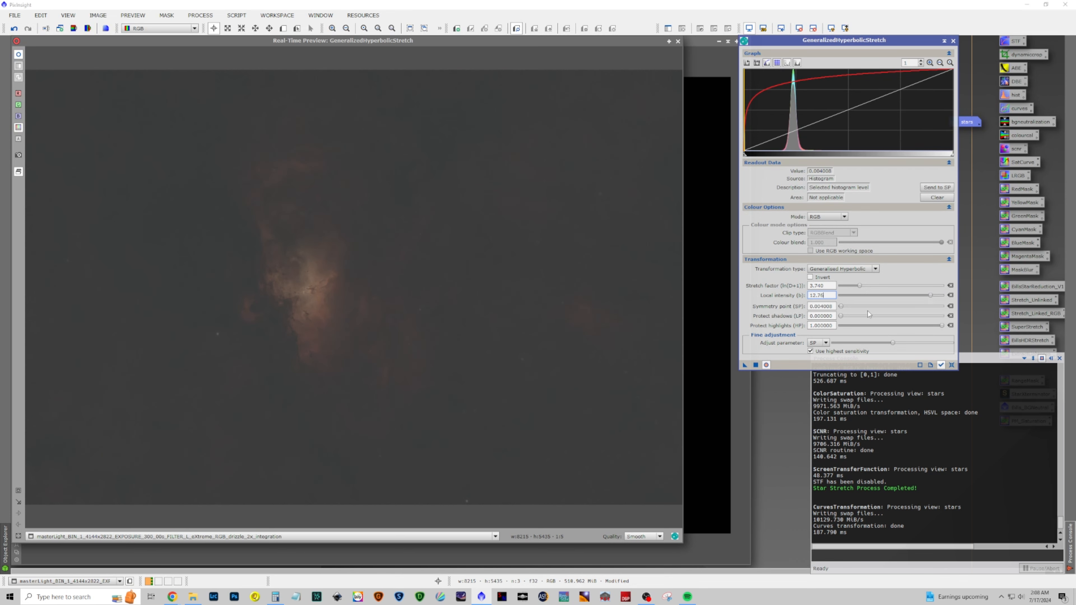
{"action": "left_click", "coordinate": [756, 365]}
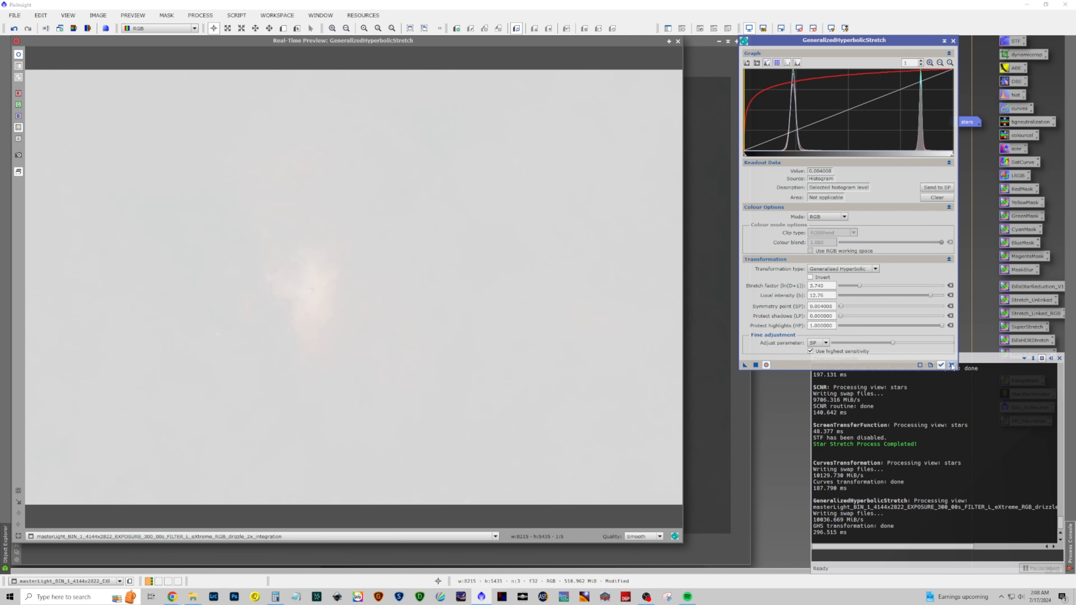
{"action": "left_click", "coordinate": [951, 365]}
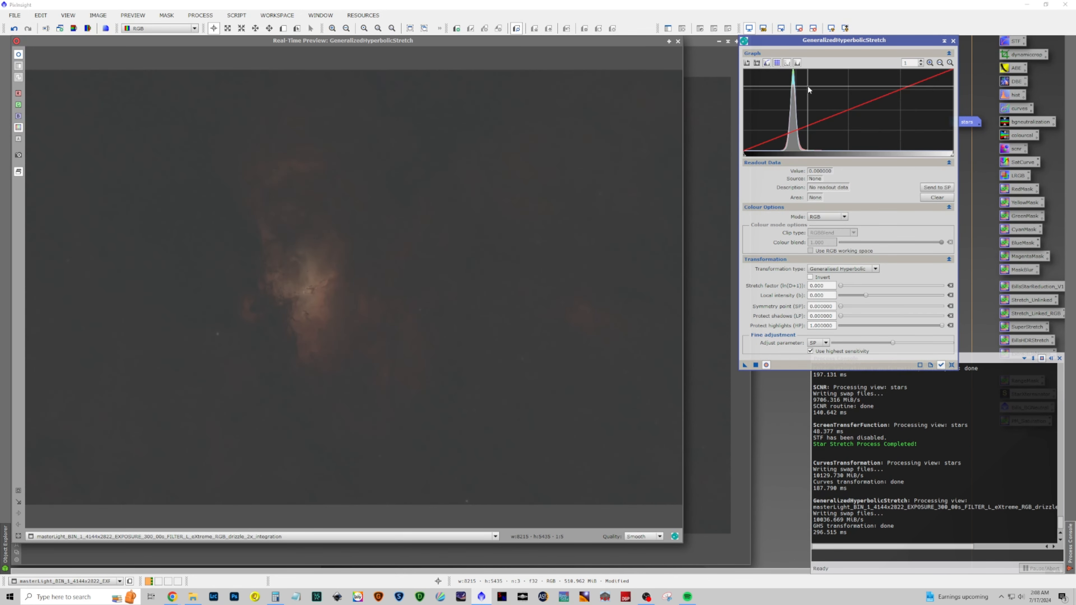
Apply a second stretch with stretch factor 1.800, local intensity 1.550, symmetry point 0.25 and protect highlights 0.50, then reset
{"action": "left_click", "coordinate": [802, 152]}
{"action": "left_click", "coordinate": [937, 187]}
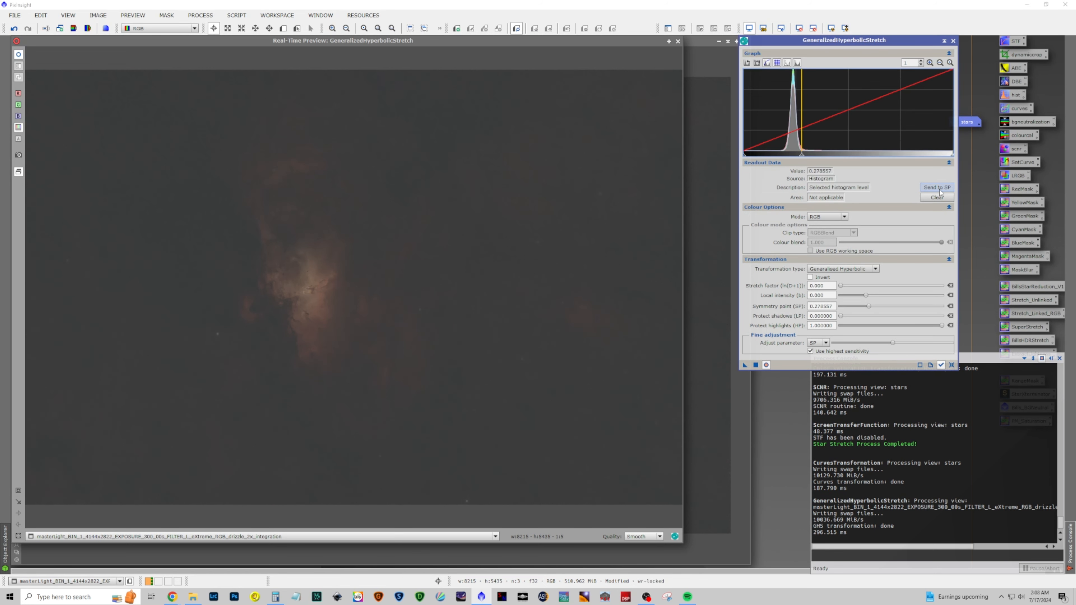
{"action": "left_click_drag", "start_coordinate": [841, 285], "coordinate": [874, 296]}
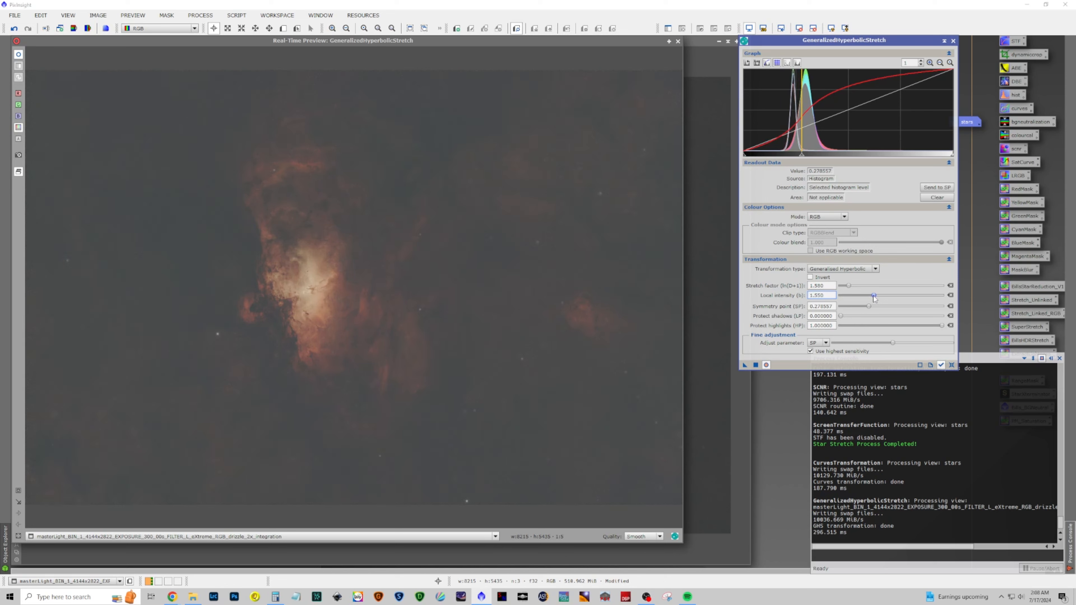
{"action": "left_click_drag", "start_coordinate": [934, 327], "coordinate": [891, 326]}
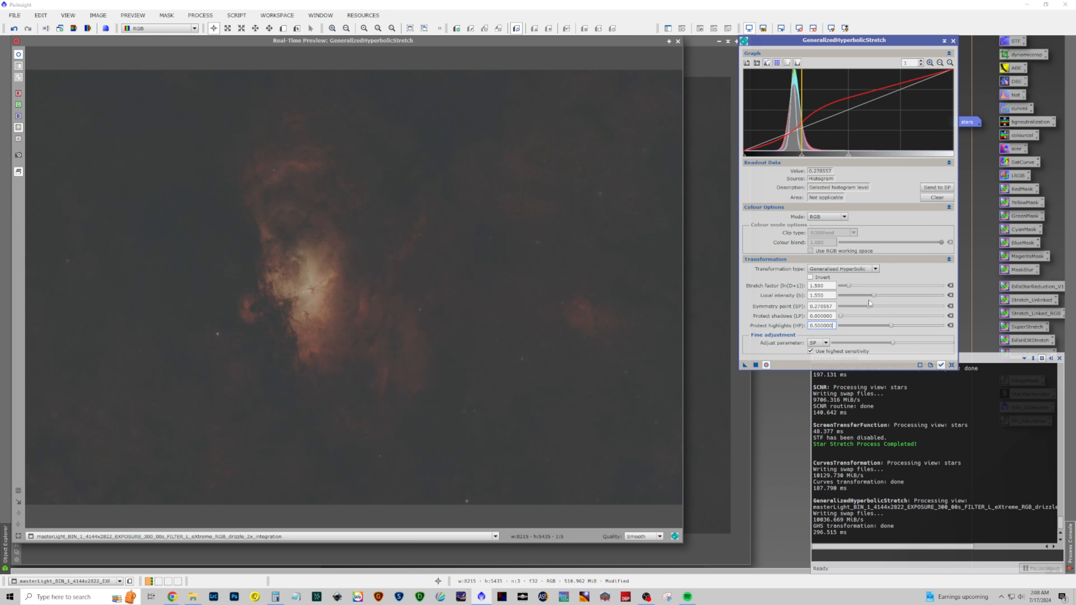
{"action": "left_click_drag", "start_coordinate": [869, 307], "coordinate": [865, 310]}
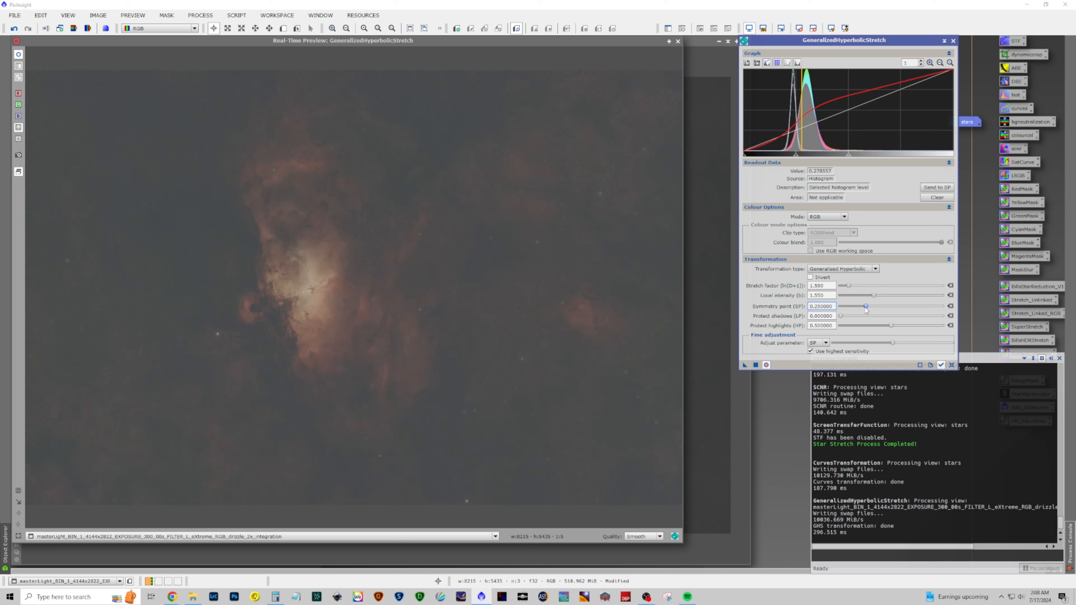
{"action": "left_click", "coordinate": [755, 365]}
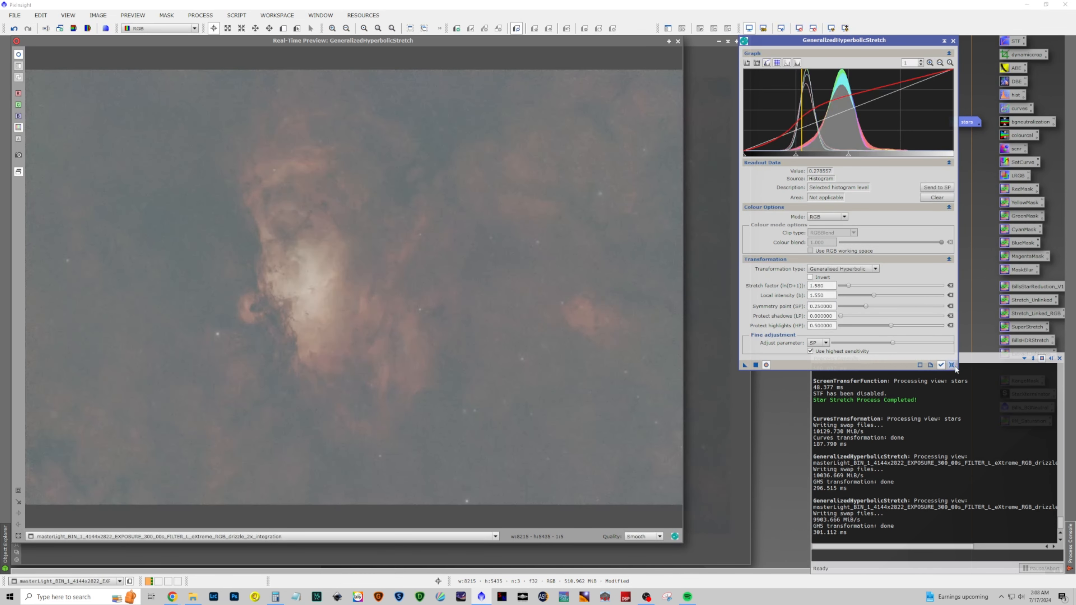
{"action": "left_click", "coordinate": [951, 364]}
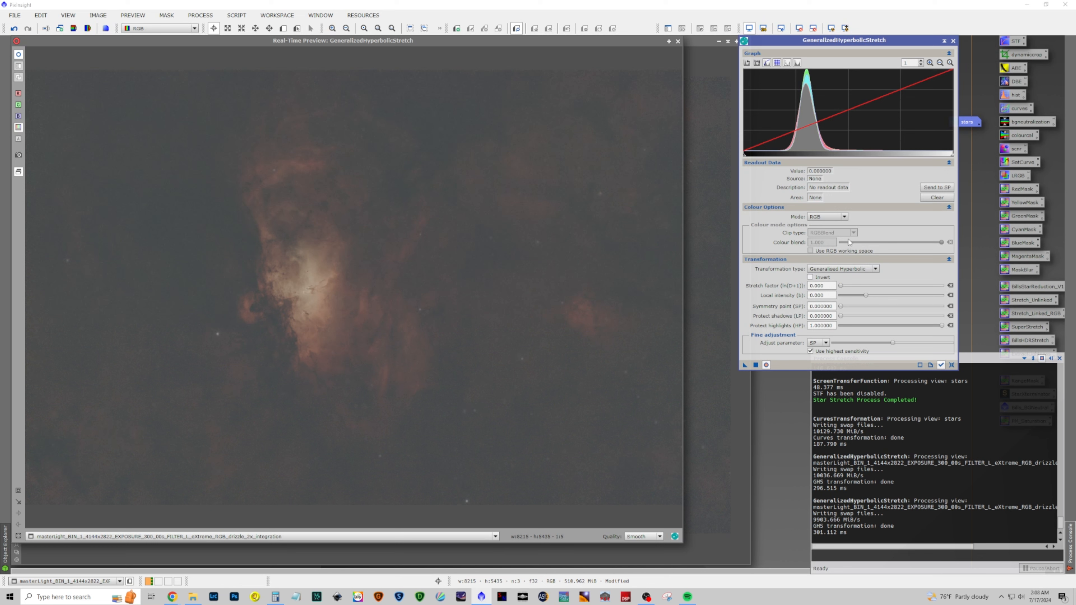
Apply a third stretch with stretch factor 1.680, local intensity -3.920, symmetry point 0.32 and protect highlights 0.65
{"action": "left_click", "coordinate": [837, 140]}
{"action": "left_click", "coordinate": [927, 190]}
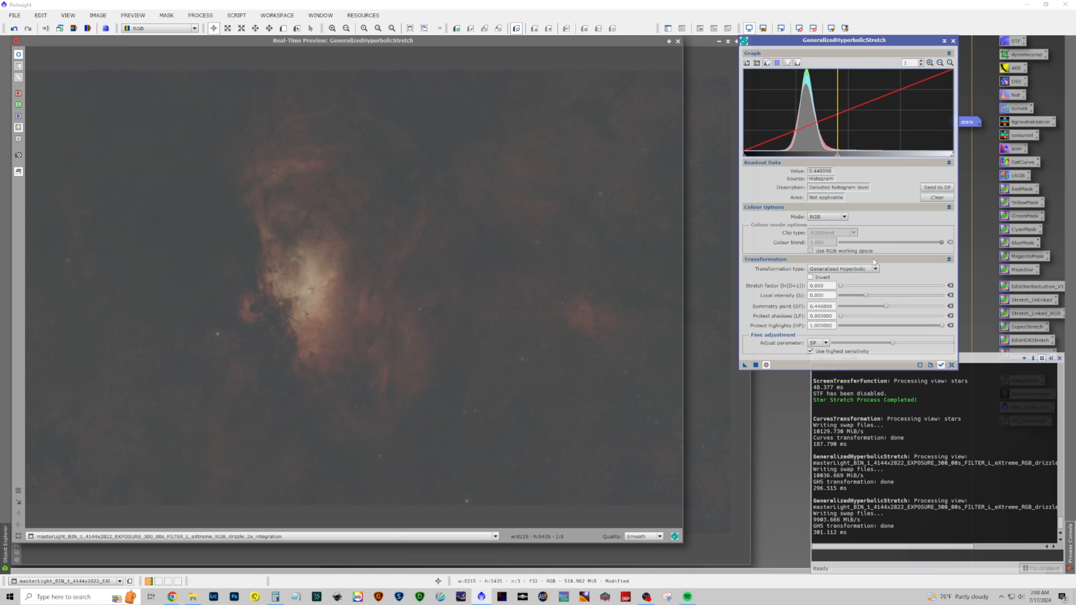
{"action": "mouse_move", "coordinate": [840, 286]}
{"action": "left_mouse_down"}
{"action": "mouse_move", "coordinate": [873, 297]}
{"action": "mouse_move", "coordinate": [846, 297]}
{"action": "left_mouse_up"}
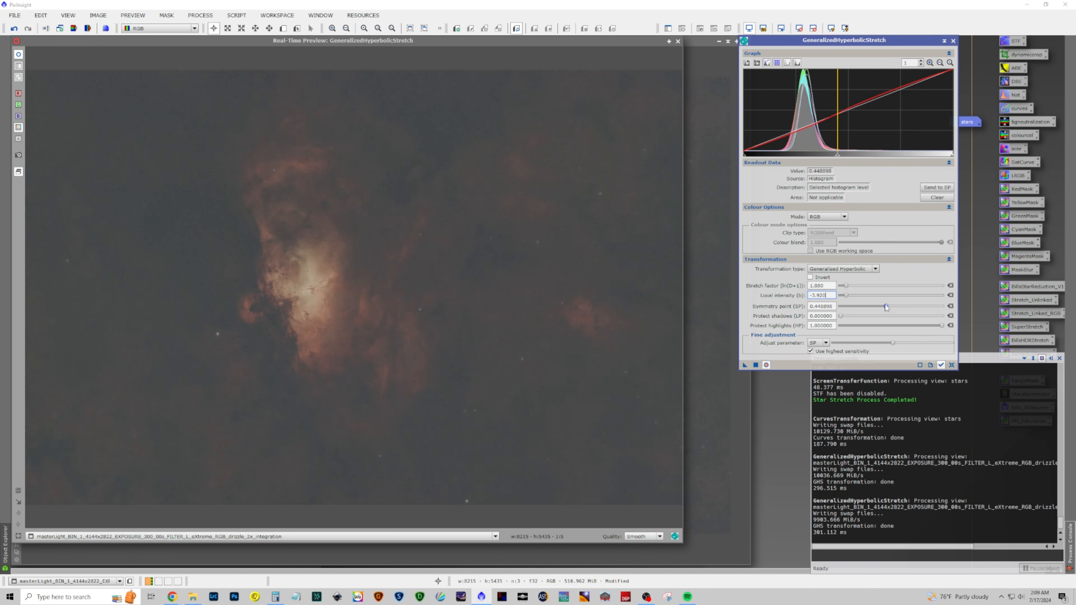
{"action": "left_click_drag", "start_coordinate": [940, 327], "coordinate": [924, 327]}
{"action": "mouse_move", "coordinate": [871, 295]}
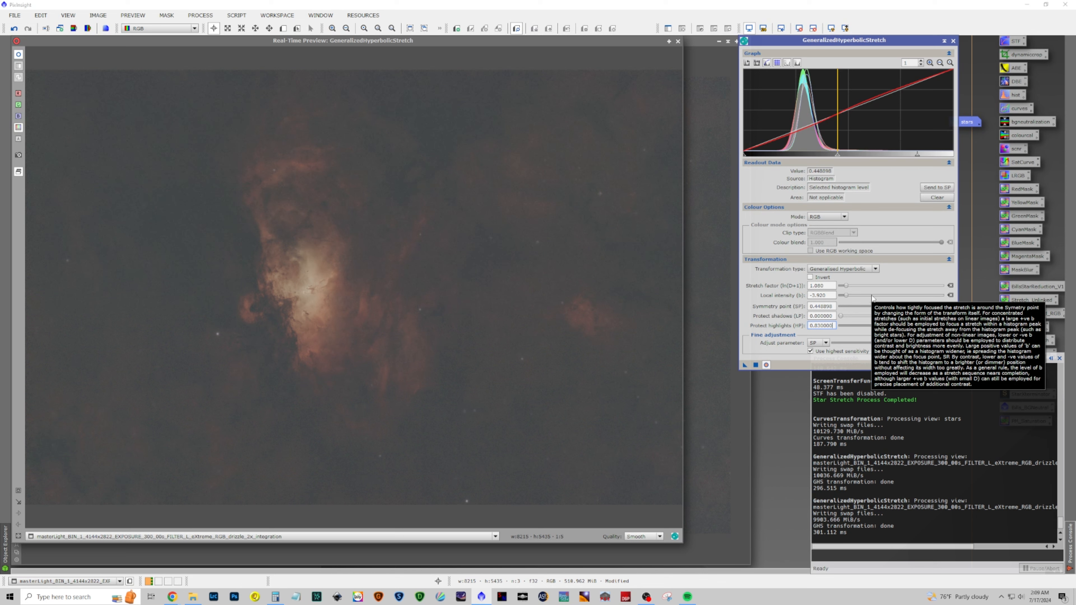
{"action": "left_click_drag", "start_coordinate": [886, 307], "coordinate": [873, 307]}
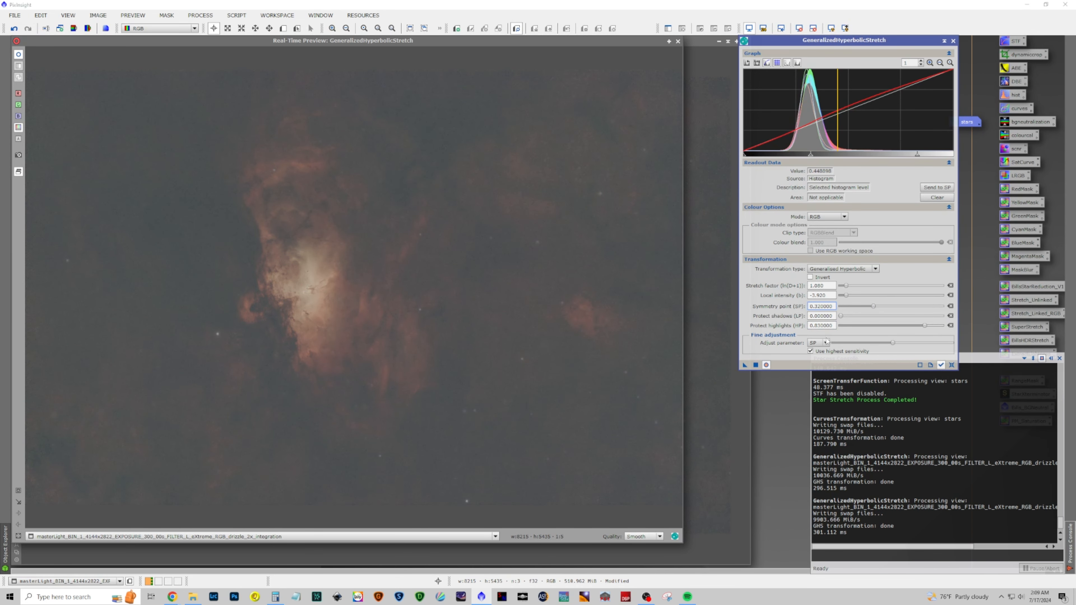
{"action": "left_click", "coordinate": [755, 365]}
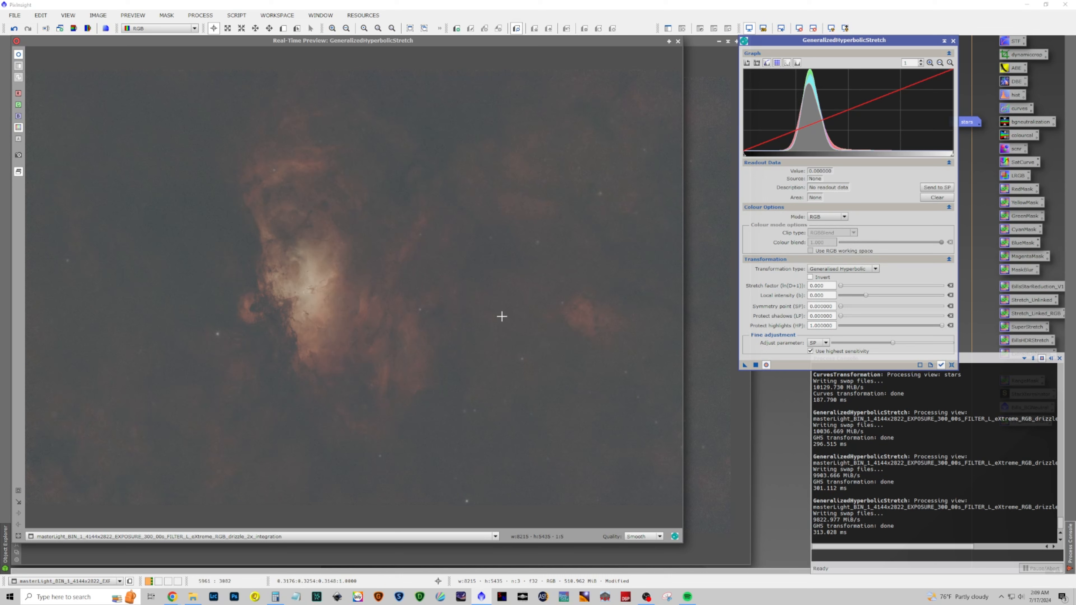
Apply a fourth hyperbolic stretch with the symmetry point from the image mean, stretch factor 0.820, local intensity 1.150, protect highlights 0.60, then reset
{"action": "left_click", "coordinate": [491, 317]}
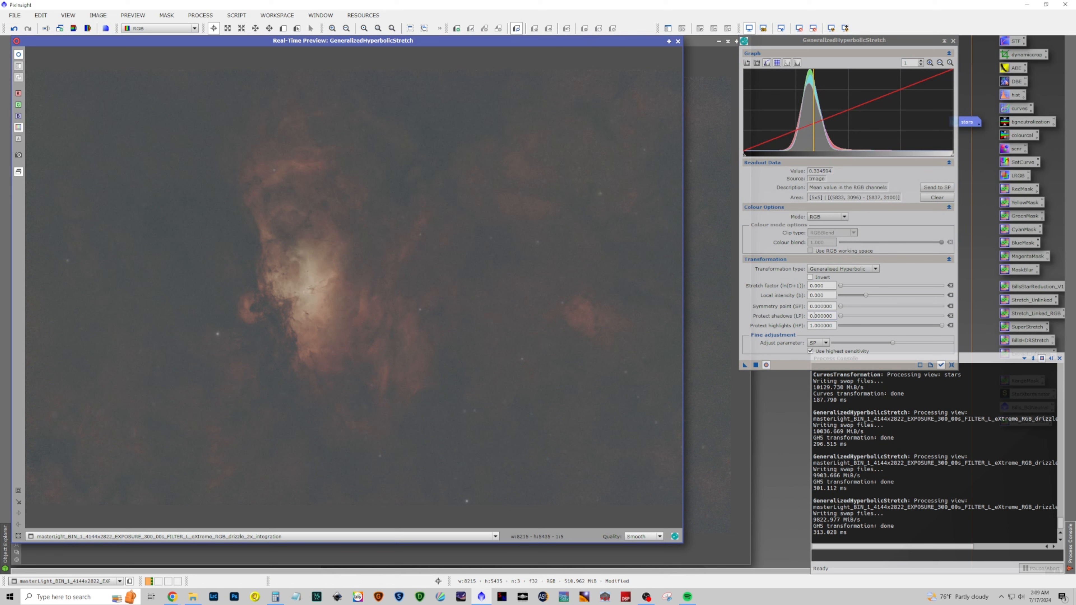
{"action": "left_click", "coordinate": [936, 187]}
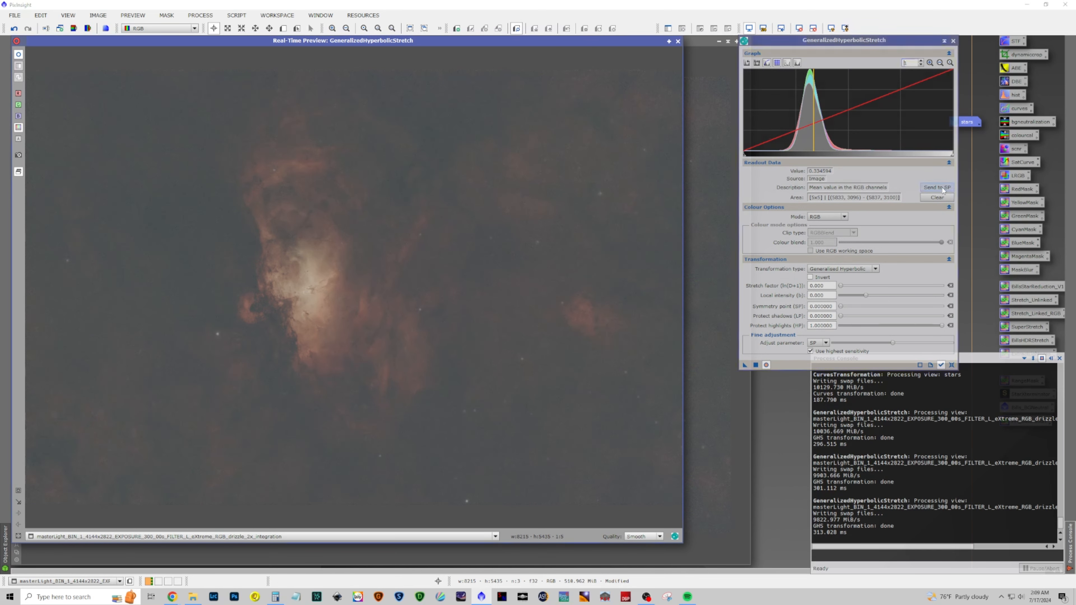
{"action": "left_click_drag", "start_coordinate": [841, 288], "coordinate": [846, 289]}
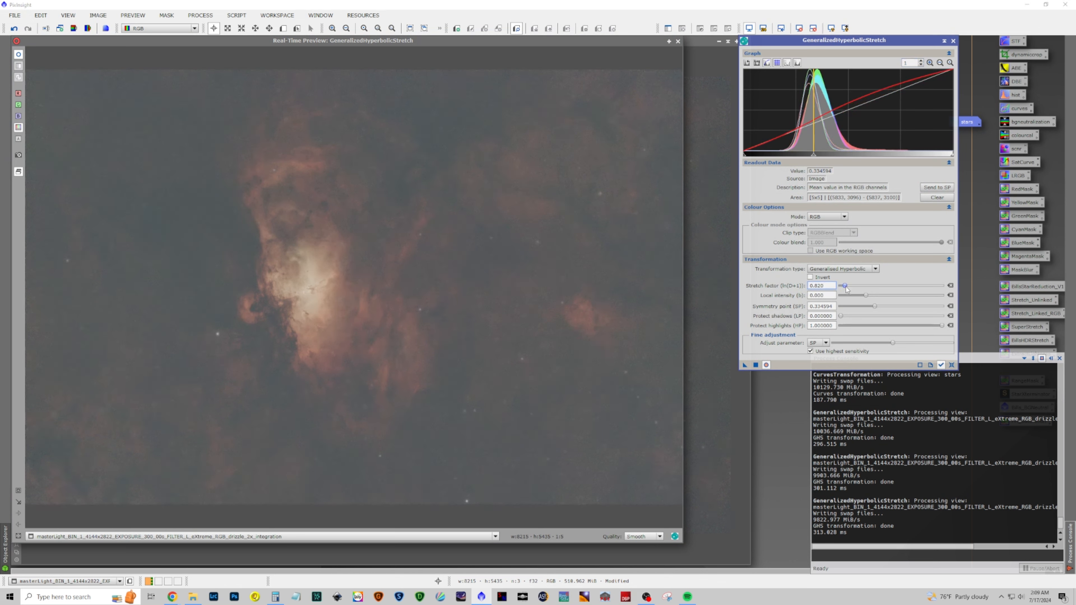
{"action": "left_click_drag", "start_coordinate": [864, 298], "coordinate": [871, 301]}
{"action": "mouse_move", "coordinate": [940, 327]}
{"action": "left_mouse_down"}
{"action": "mouse_move", "coordinate": [897, 324]}
{"action": "mouse_move", "coordinate": [909, 327]}
{"action": "left_mouse_up"}
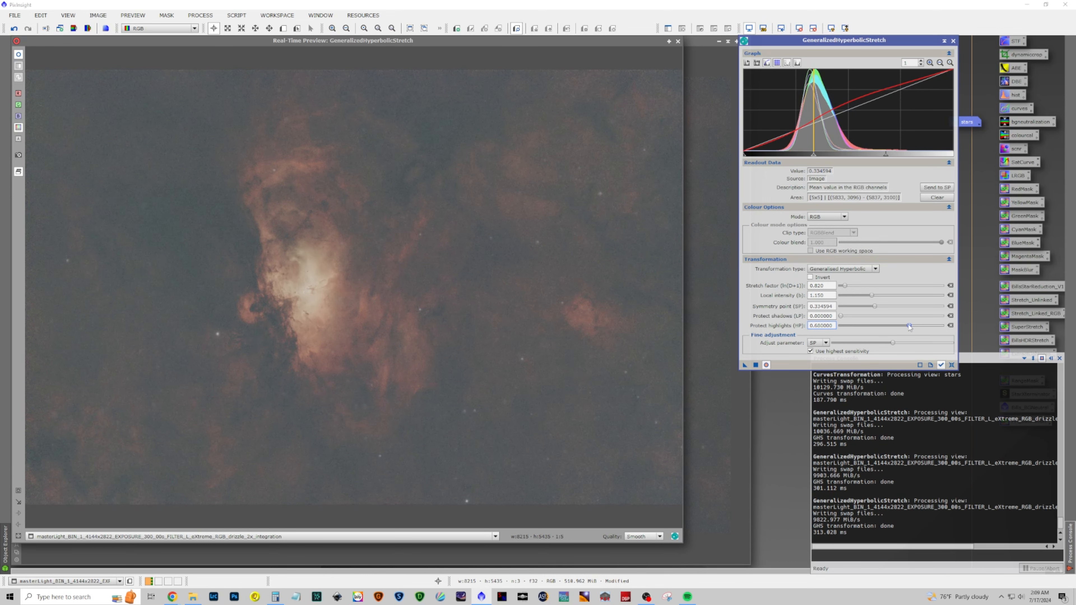
{"action": "left_click", "coordinate": [756, 365]}
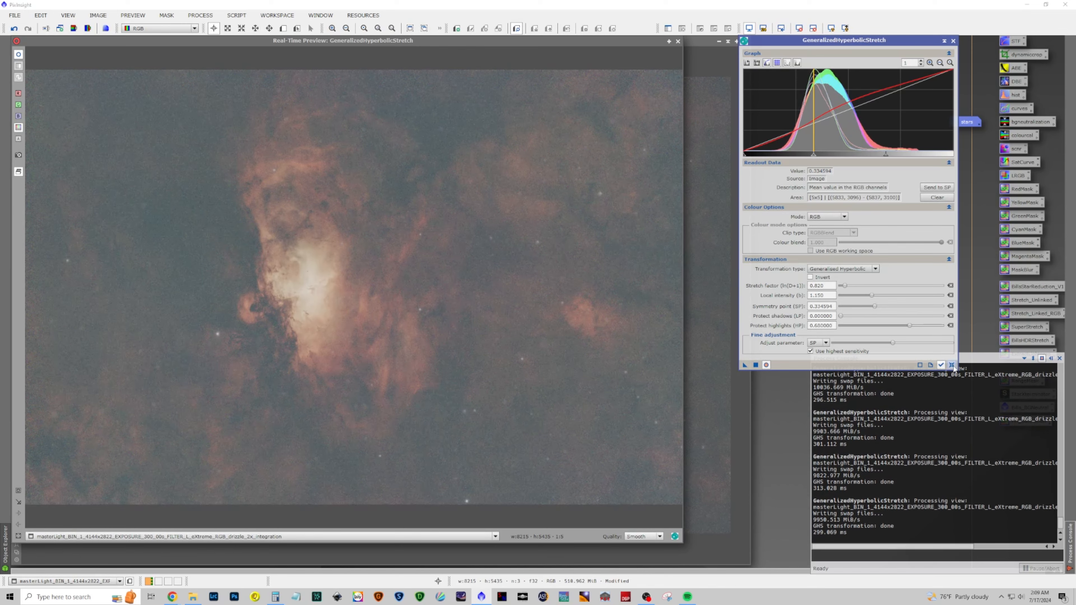
{"action": "left_click", "coordinate": [951, 365]}
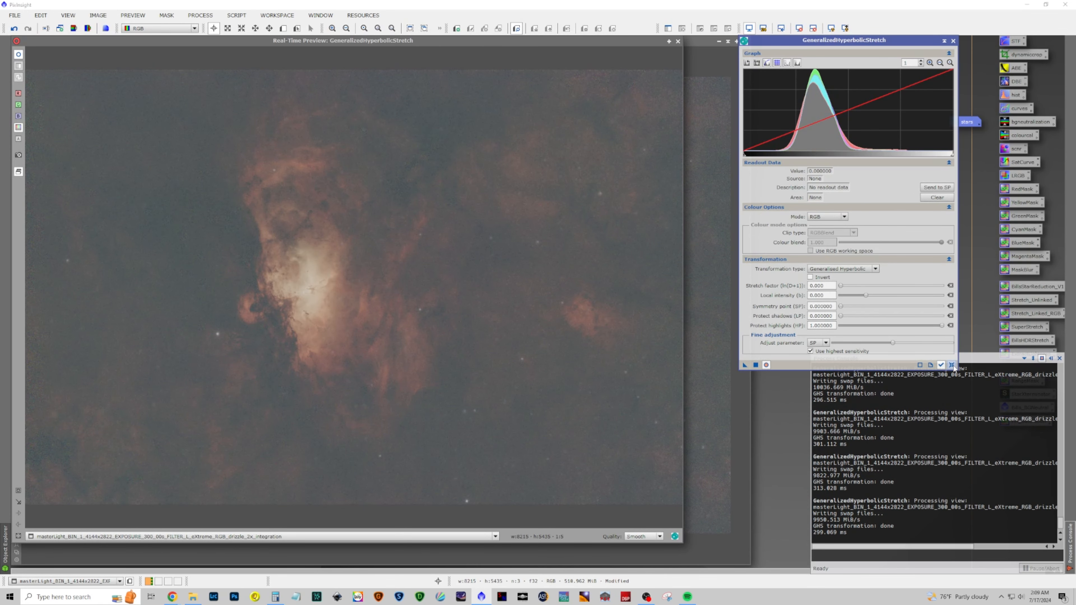
Switch the transformation type to Linear, apply a black point of 0.126273, then reset the parameters
{"action": "left_click", "coordinate": [875, 269]}
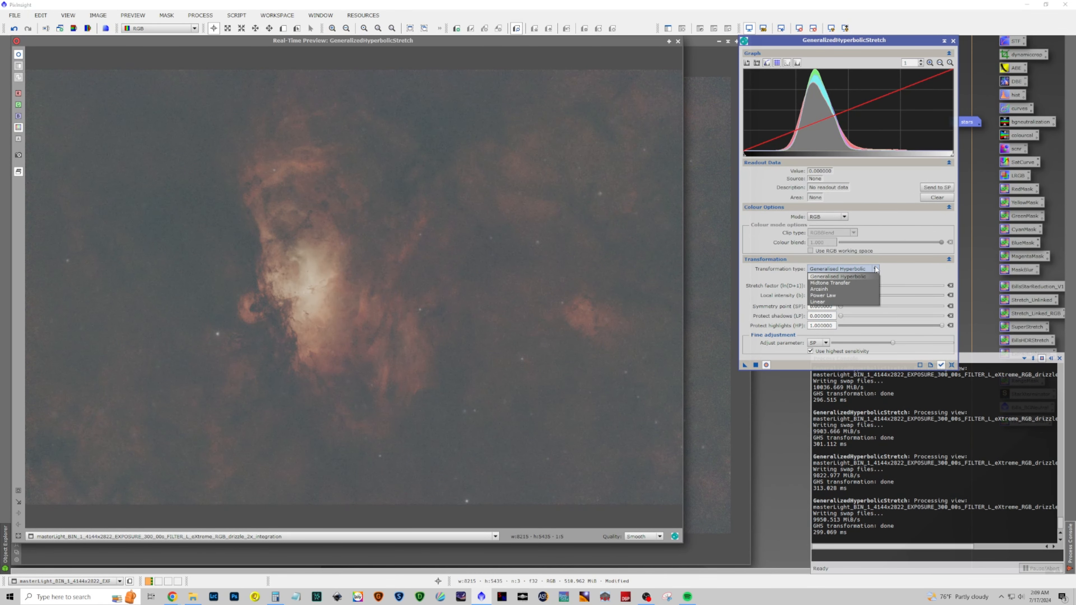
{"action": "left_click", "coordinate": [852, 303]}
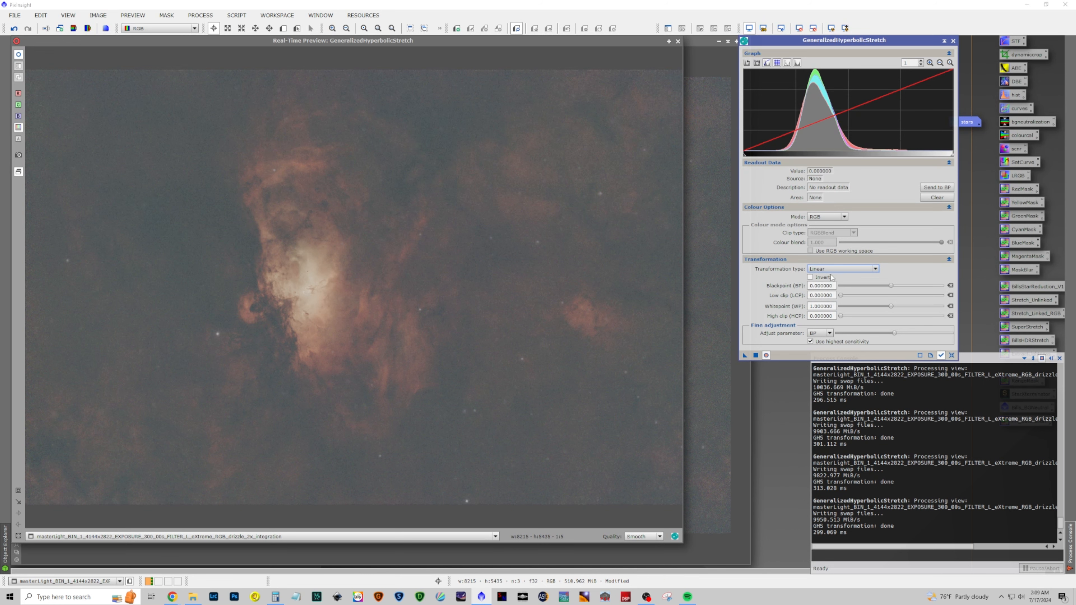
{"action": "mouse_move", "coordinate": [743, 159]}
{"action": "left_mouse_down"}
{"action": "mouse_move", "coordinate": [951, 187]}
{"action": "mouse_move", "coordinate": [771, 171]}
{"action": "left_mouse_up"}
{"action": "left_click_drag", "start_coordinate": [773, 171], "coordinate": [772, 171]}
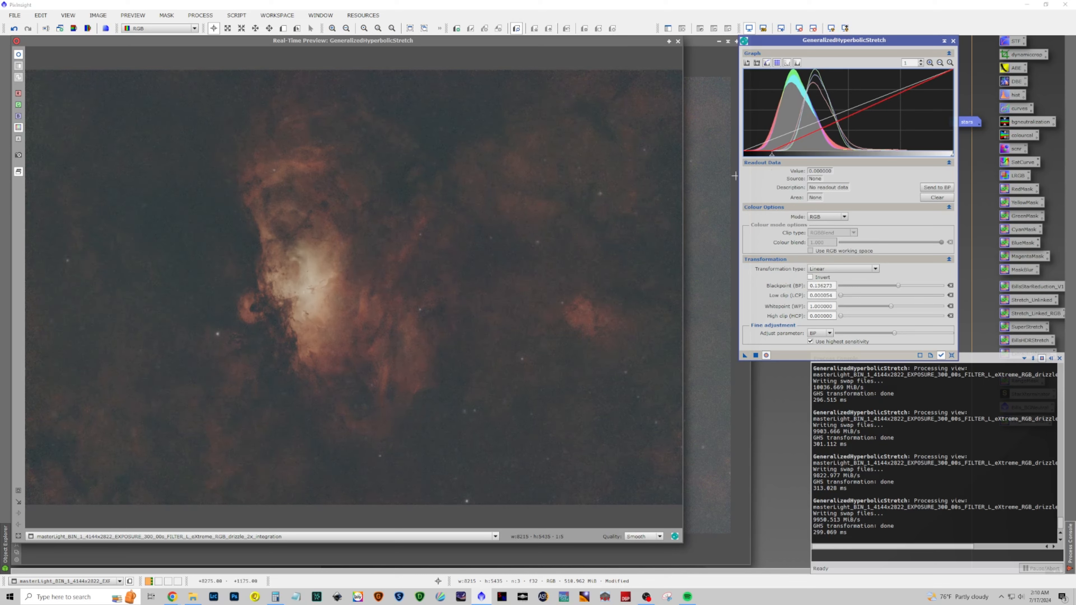
{"action": "left_click", "coordinate": [755, 356]}
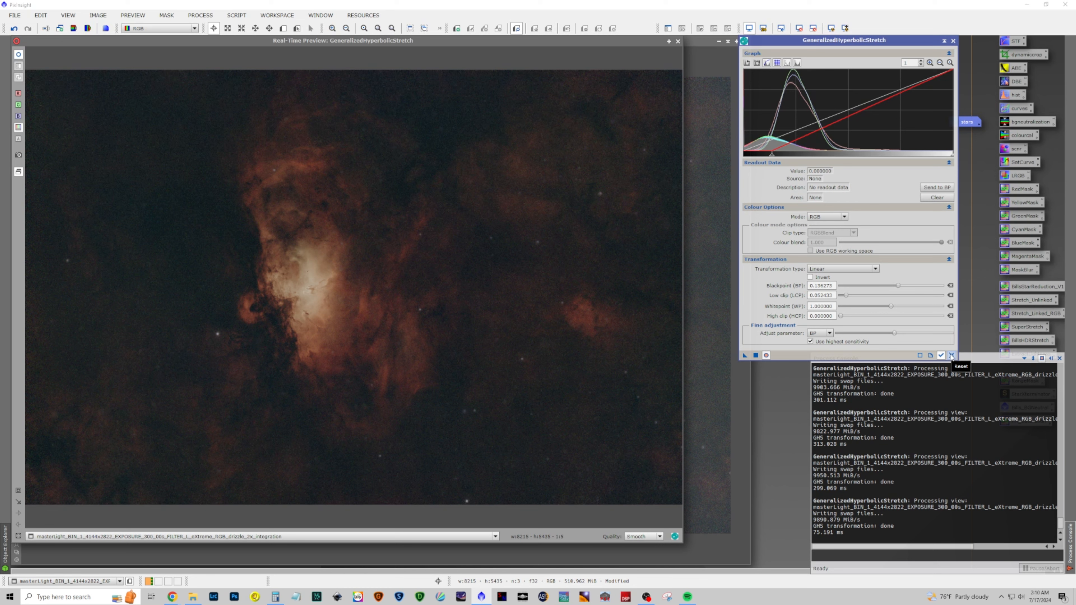
{"action": "left_click", "coordinate": [952, 356]}
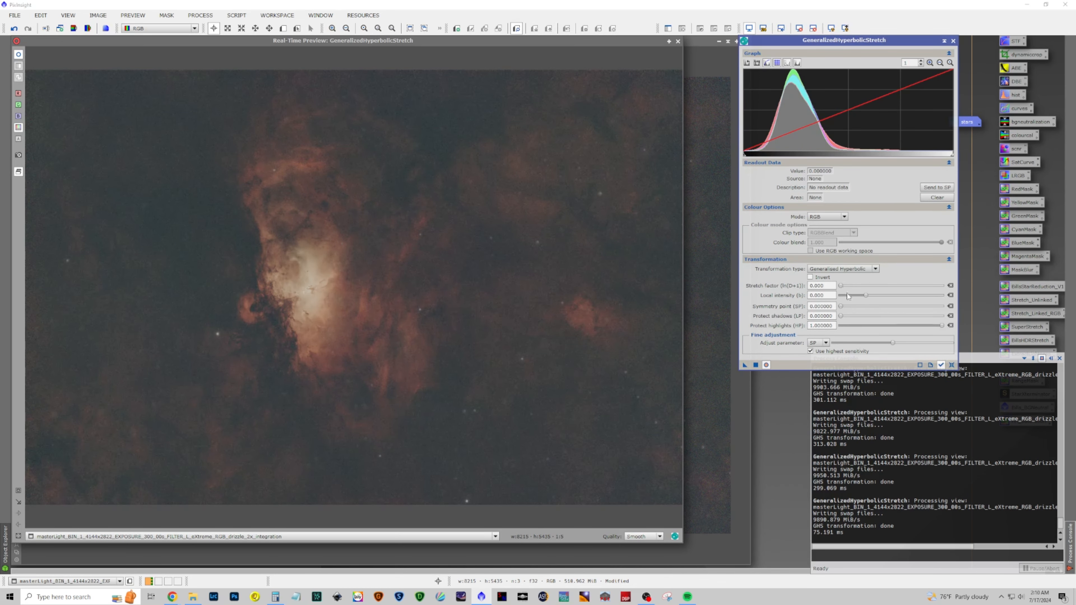
Apply another Linear stretch with the black point set to 0.040080, then reset the parameters
{"action": "left_click", "coordinate": [849, 270]}
{"action": "left_click", "coordinate": [850, 305]}
{"action": "left_click", "coordinate": [749, 155]}
{"action": "left_click_drag", "start_coordinate": [750, 157], "coordinate": [734, 157]}
{"action": "left_click", "coordinate": [830, 269]}
{"action": "left_click", "coordinate": [830, 282]}
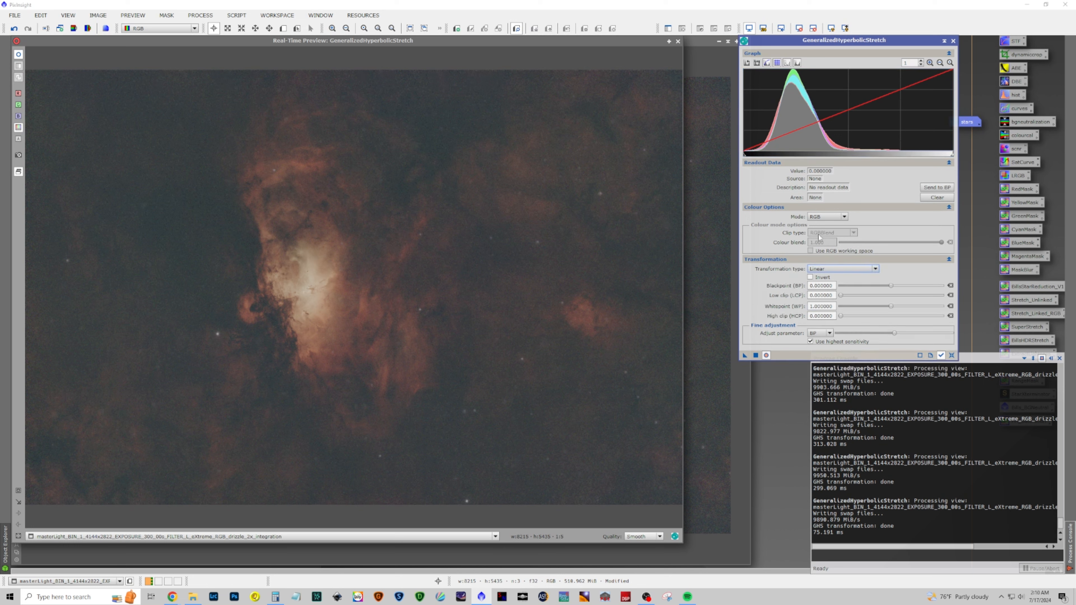
{"action": "left_click_drag", "start_coordinate": [744, 157], "coordinate": [751, 161]}
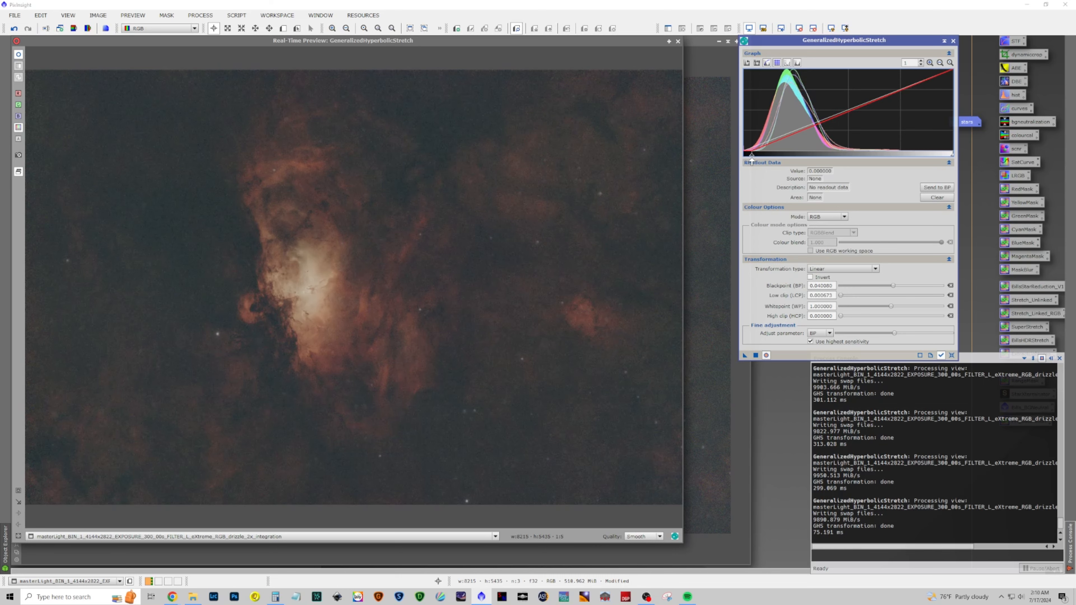
{"action": "left_click", "coordinate": [755, 355]}
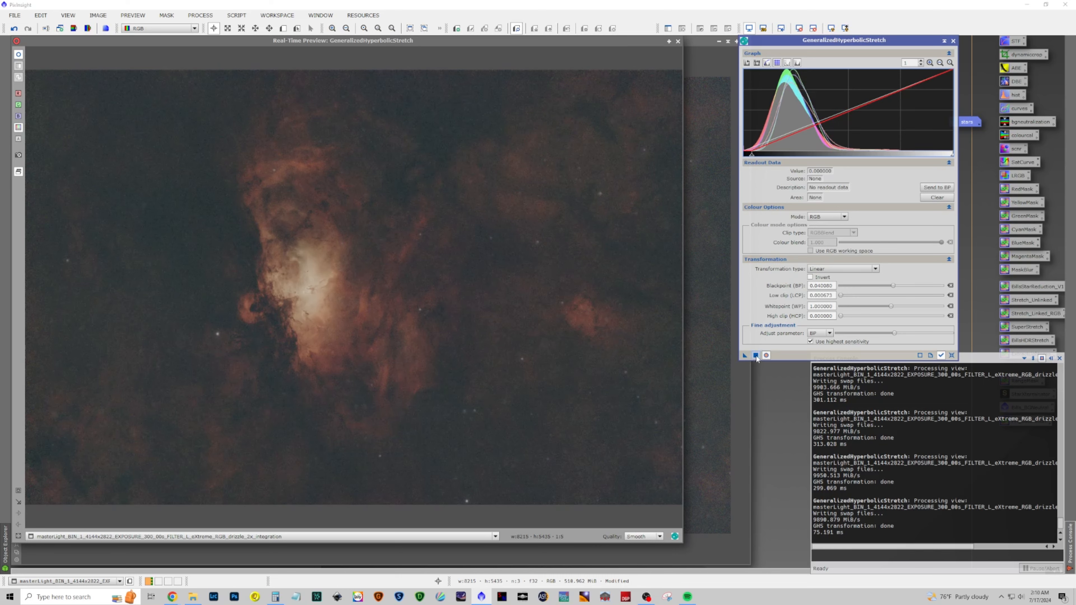
{"action": "left_click", "coordinate": [951, 355]}
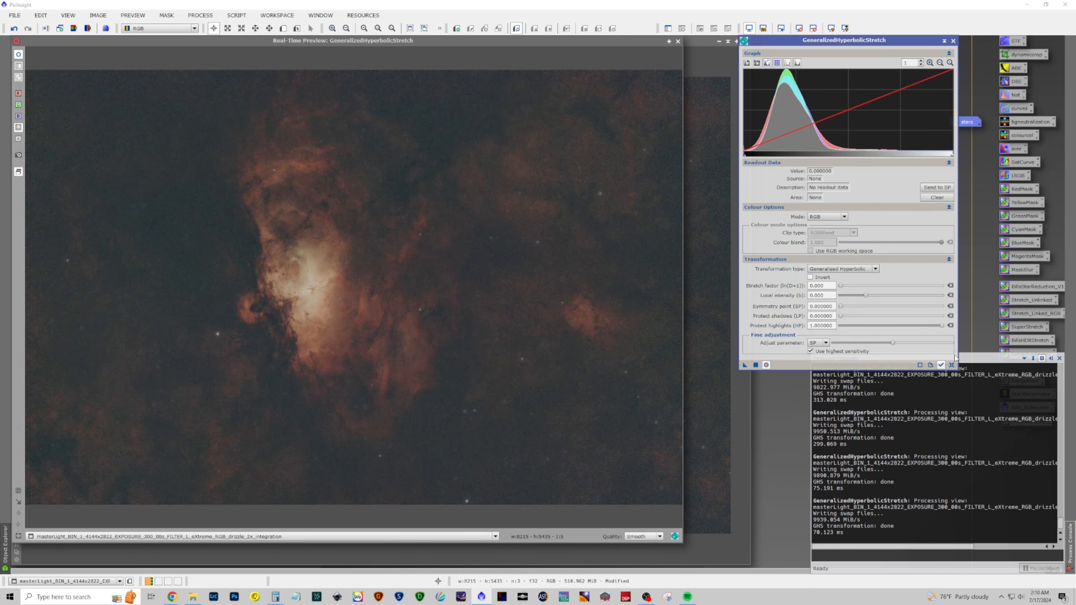
Switch back to Generalized Hyperbolic and send a histogram level to the symmetry point
{"action": "left_click", "coordinate": [875, 269]}
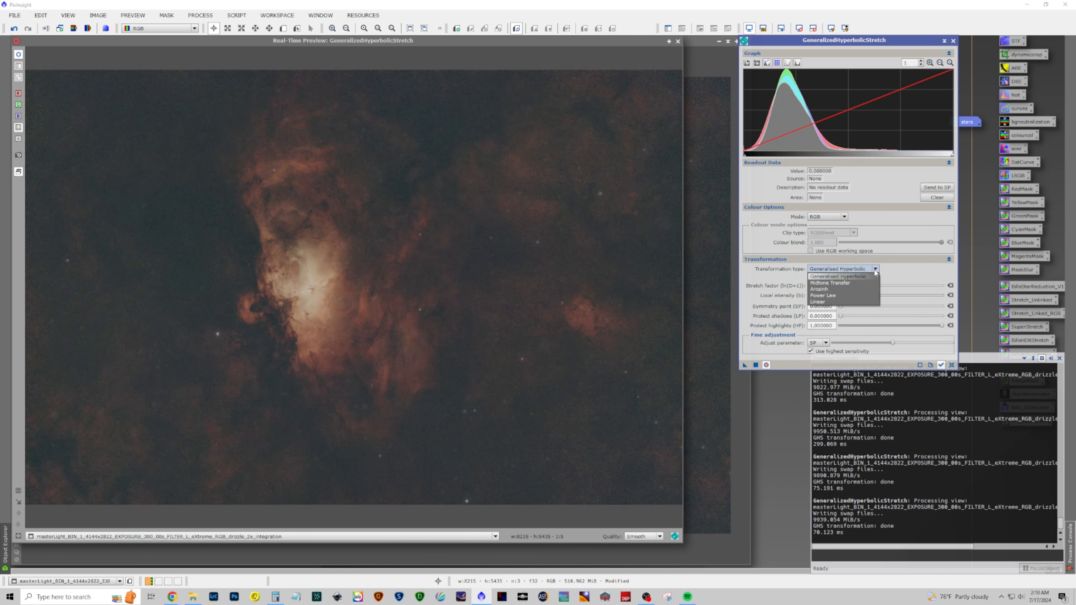
{"action": "left_click", "coordinate": [862, 277]}
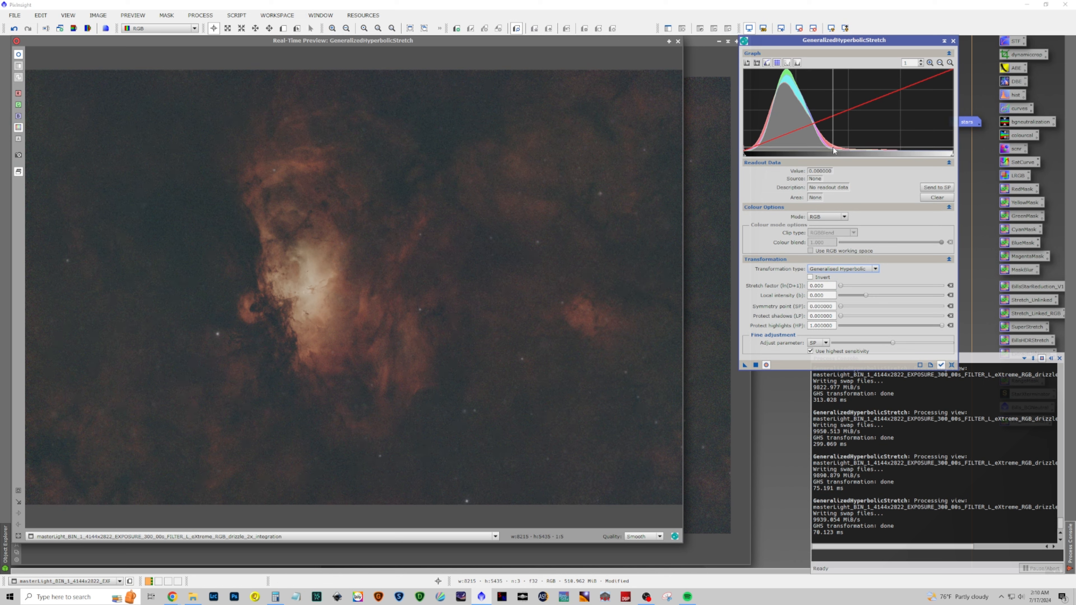
{"action": "left_click", "coordinate": [813, 144]}
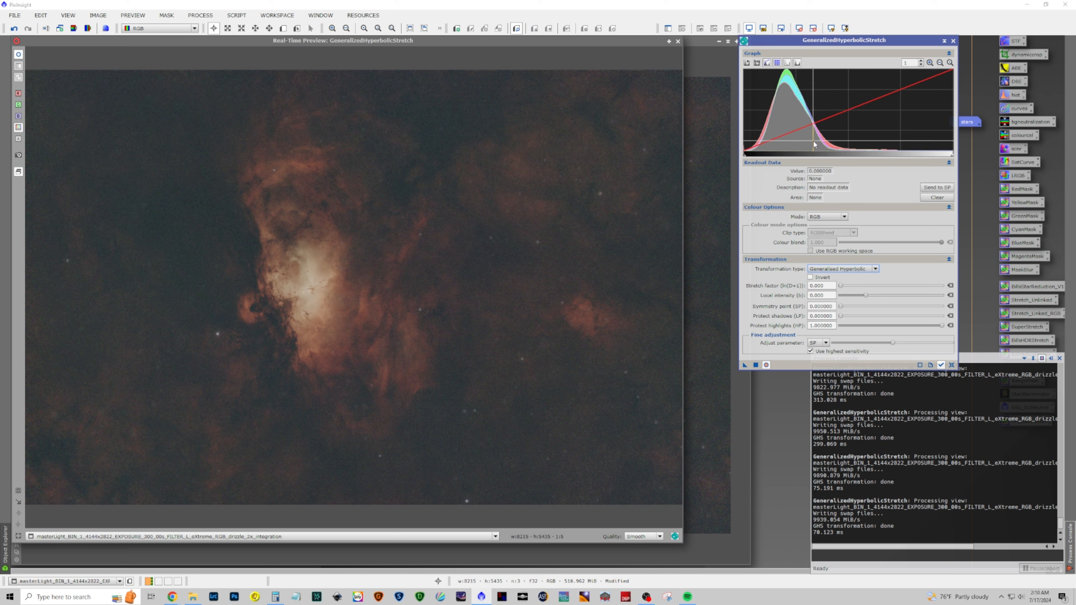
{"action": "left_click", "coordinate": [926, 188]}
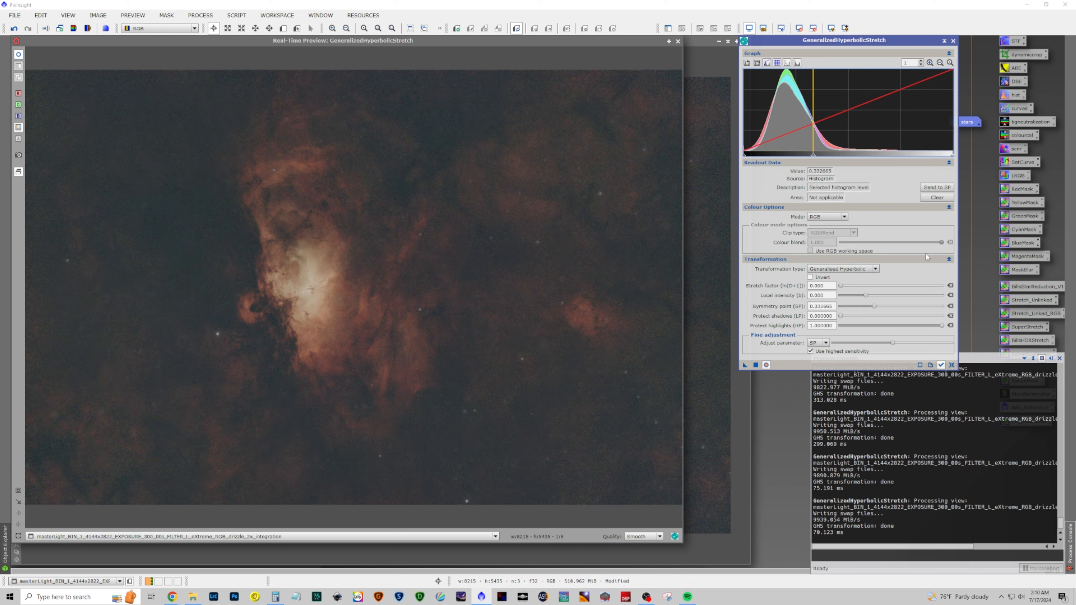
Apply a stretch with stretch factor 0.740, local intensity -2.340, protect highlights 0.770, symmetry point 0.350, then close the tool and preview
{"action": "left_click_drag", "start_coordinate": [842, 287], "coordinate": [844, 288]}
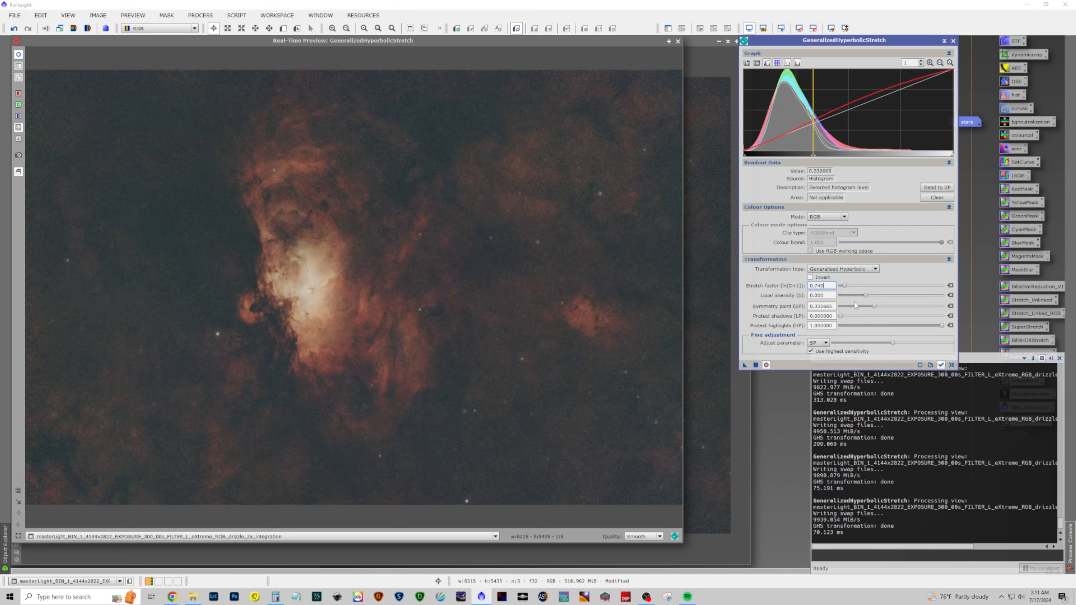
{"action": "left_click_drag", "start_coordinate": [866, 296], "coordinate": [854, 295]}
{"action": "left_click_drag", "start_coordinate": [941, 326], "coordinate": [920, 328]}
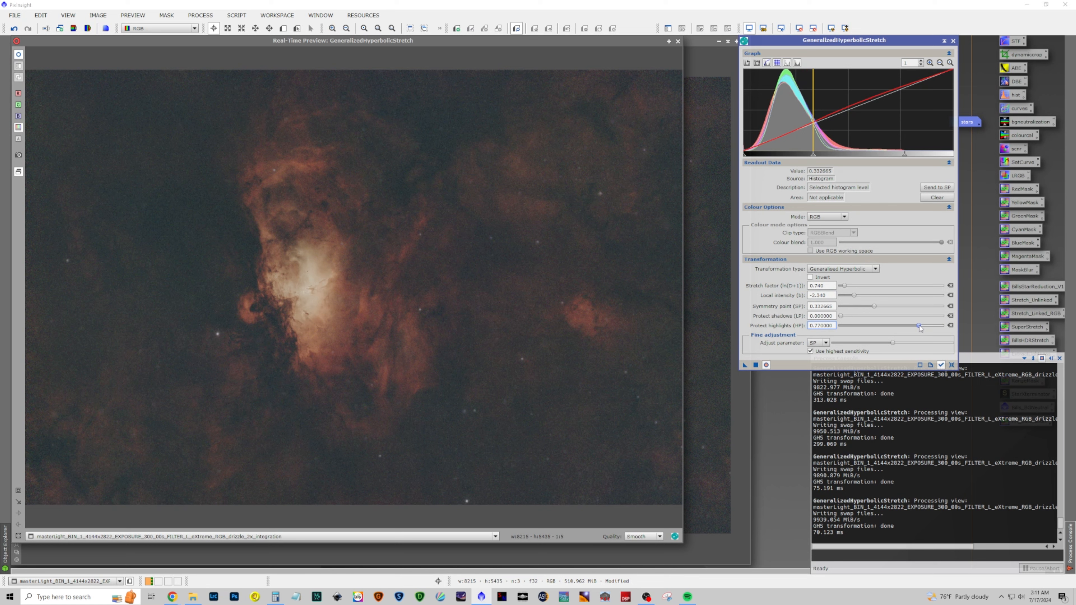
{"action": "left_click", "coordinate": [766, 366]}
{"action": "left_click", "coordinate": [766, 365]}
{"action": "left_click", "coordinate": [766, 366]}
{"action": "left_click", "coordinate": [767, 365]}
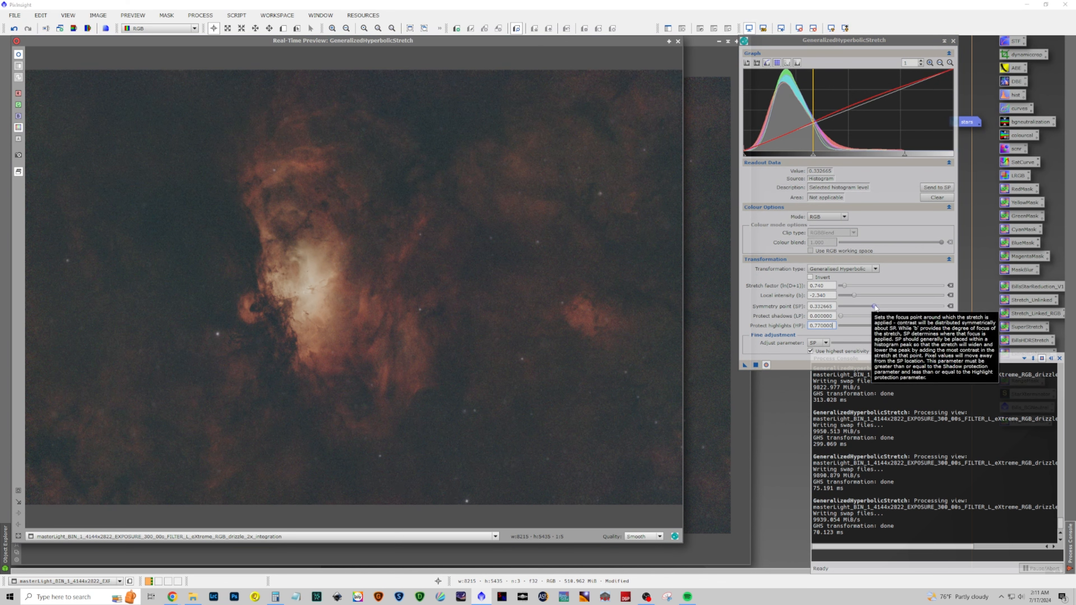
{"action": "mouse_move", "coordinate": [871, 309]}
{"action": "left_mouse_down"}
{"action": "mouse_move", "coordinate": [846, 307]}
{"action": "mouse_move", "coordinate": [896, 308]}
{"action": "mouse_move", "coordinate": [876, 305]}
{"action": "left_mouse_up"}
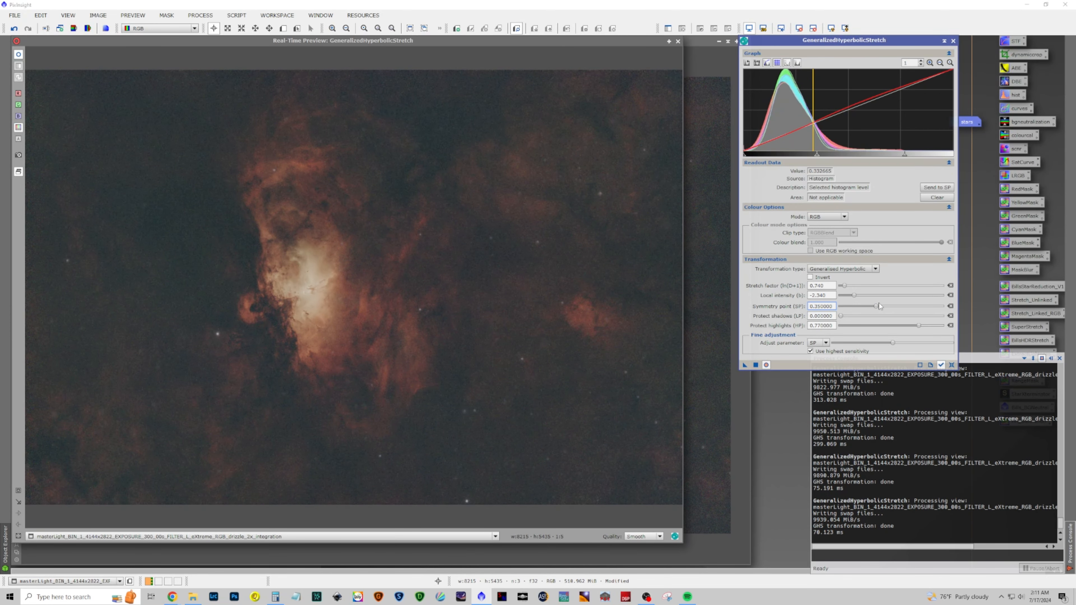
{"action": "left_click", "coordinate": [756, 365]}
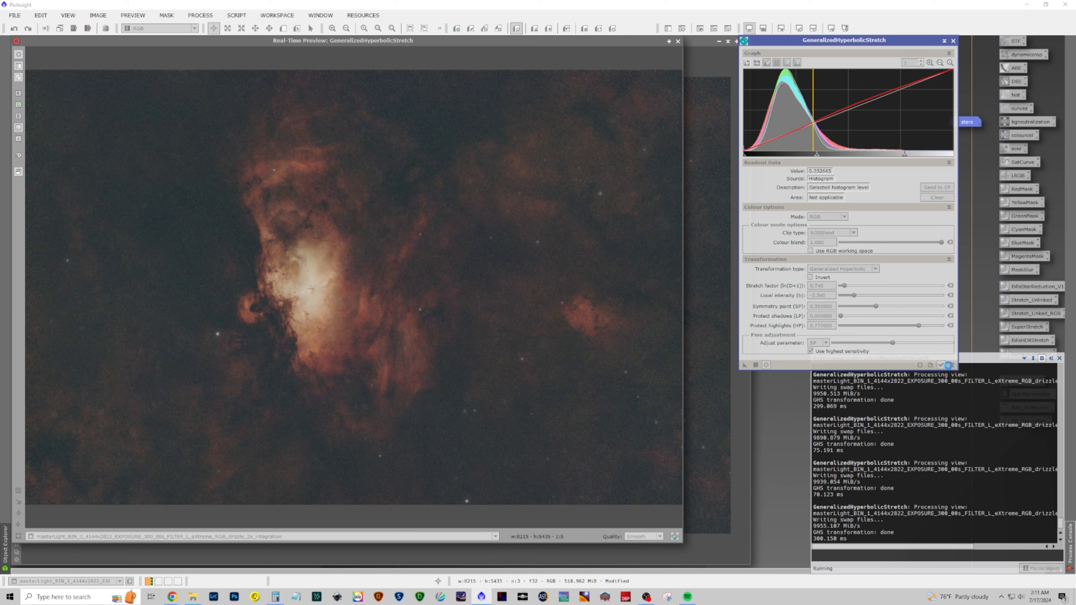
{"action": "left_click", "coordinate": [953, 41]}
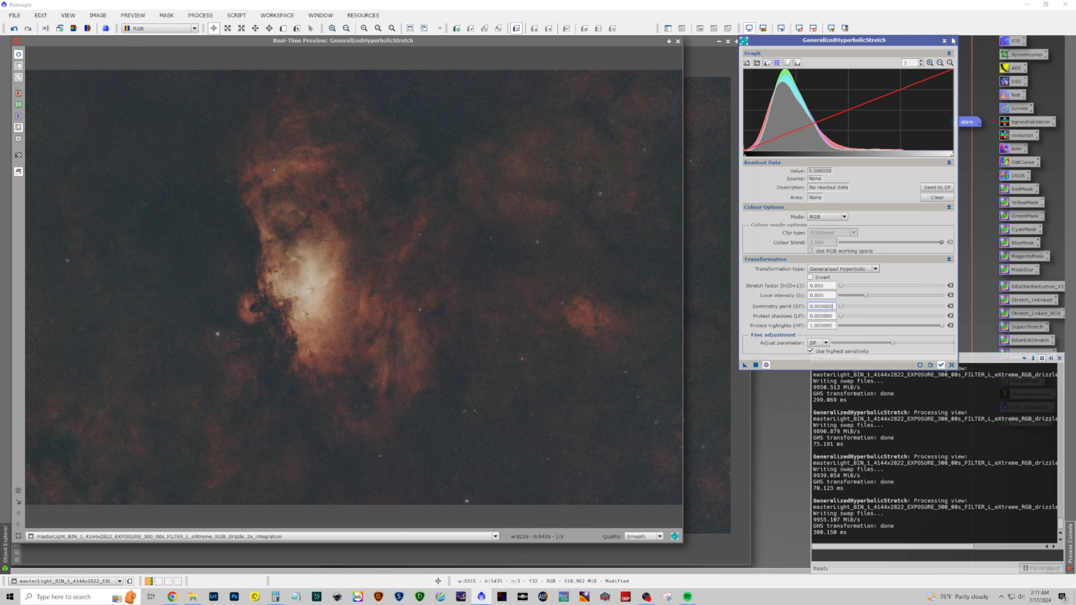
{"action": "left_click", "coordinate": [953, 40]}
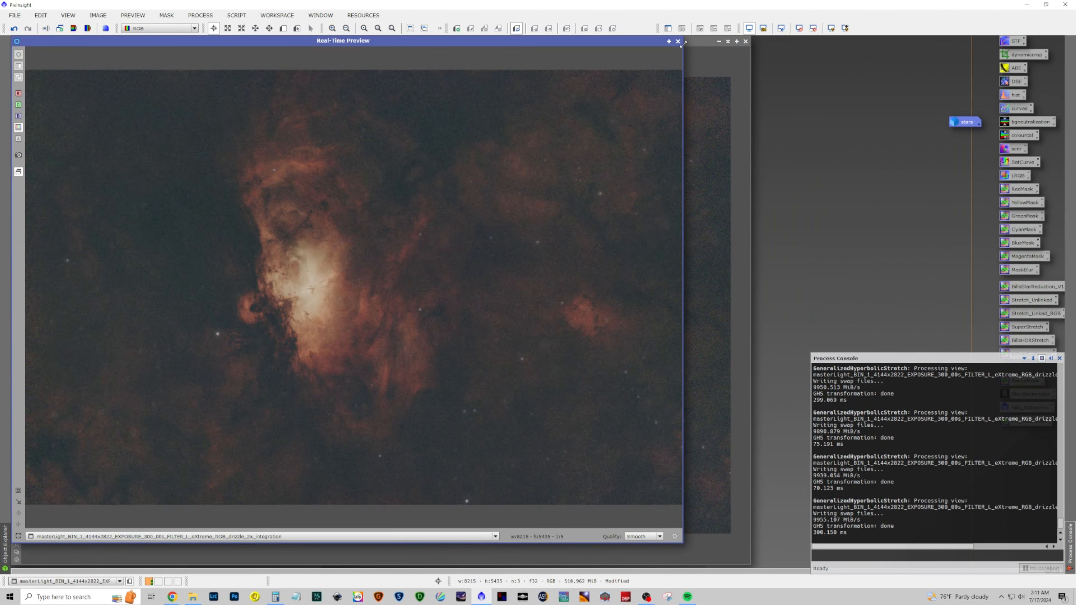
{"action": "left_click", "coordinate": [677, 41]}
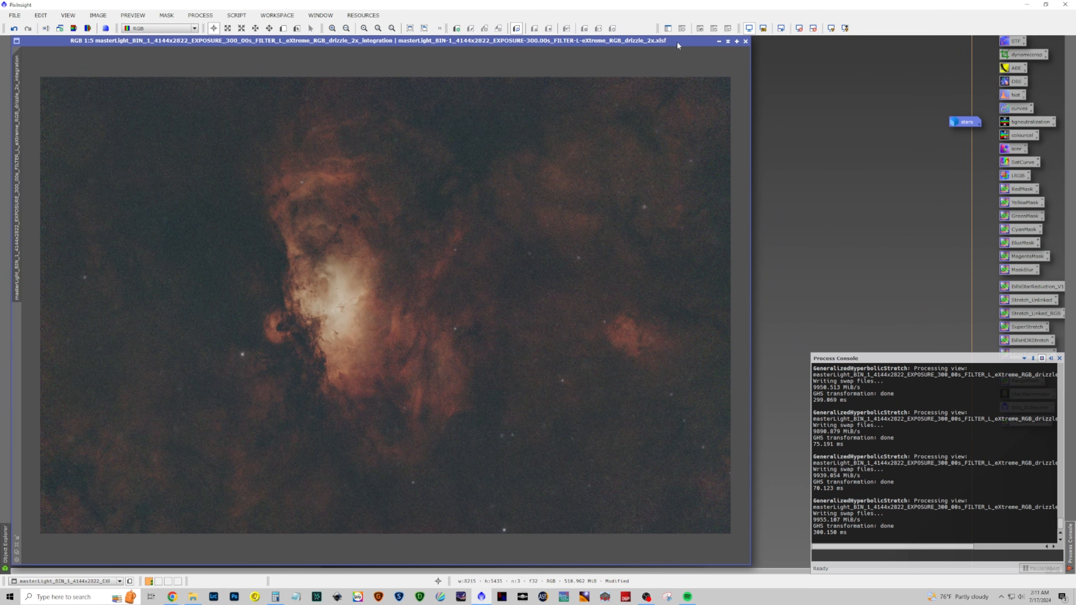
Open HistogramTransformation with real-time preview, set shadows 0.02331781 and midtones 0.49753425, apply it, then close the tool
{"action": "left_click", "coordinate": [200, 15]}
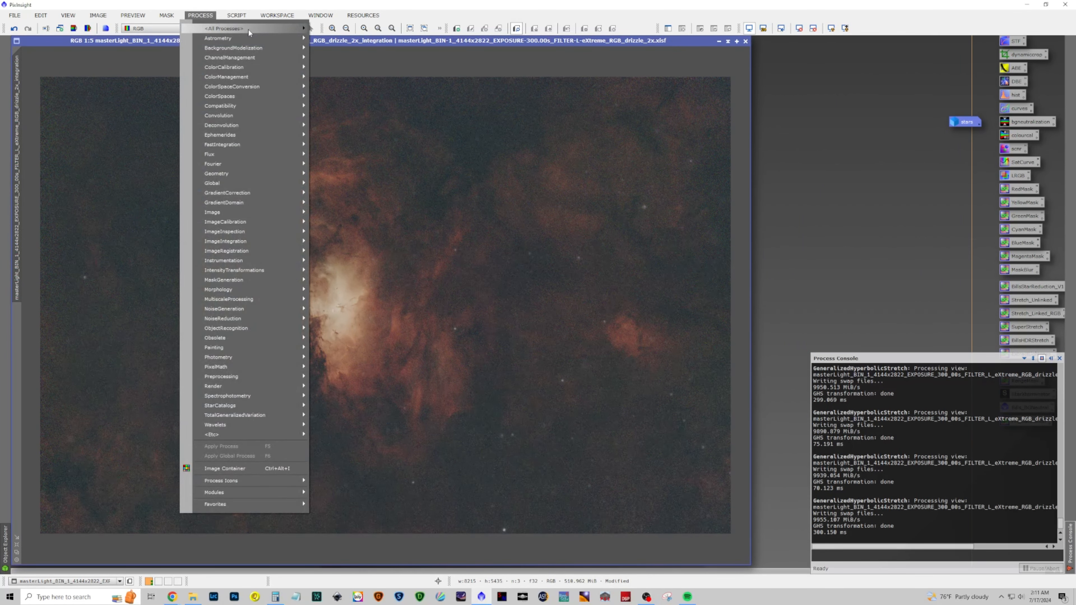
{"action": "mouse_move", "coordinate": [248, 28]}
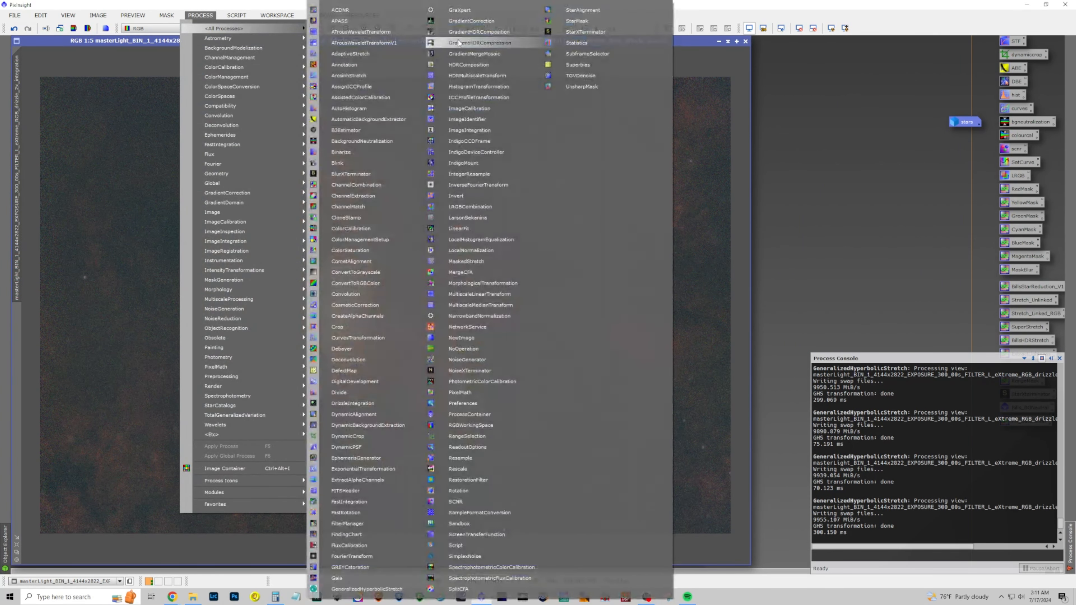
{"action": "left_click", "coordinate": [492, 86]}
{"action": "left_click", "coordinate": [651, 368]}
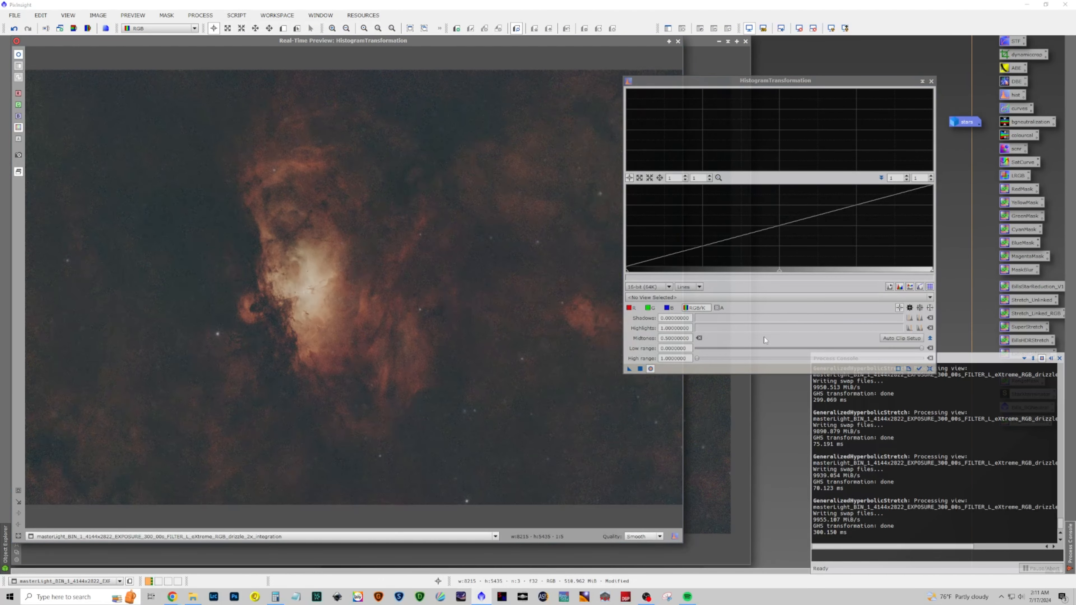
{"action": "left_click_drag", "start_coordinate": [779, 270], "coordinate": [767, 272]}
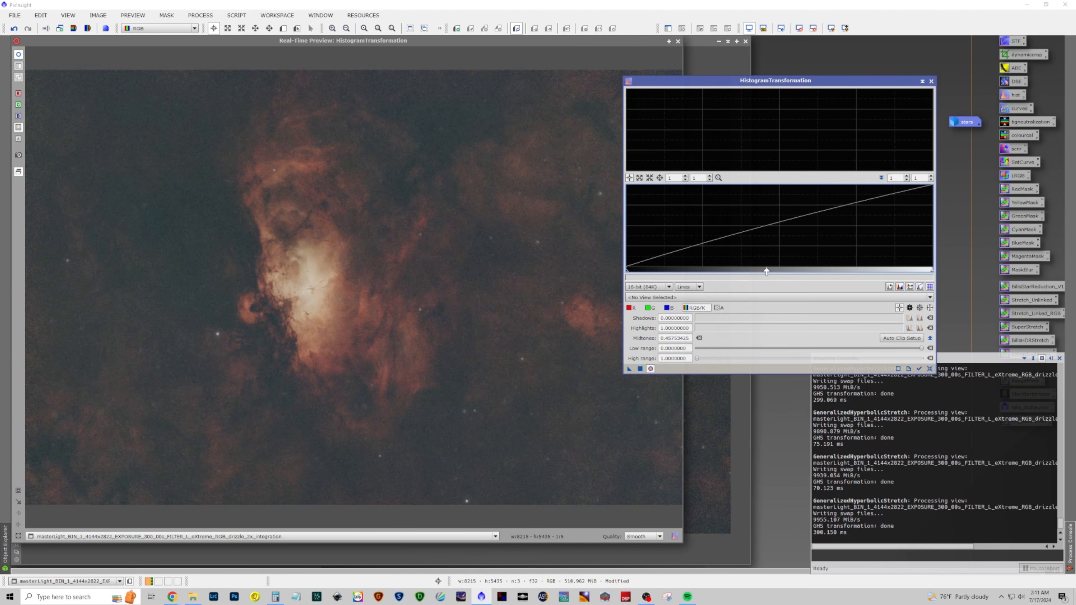
{"action": "left_click_drag", "start_coordinate": [628, 275], "coordinate": [633, 276]}
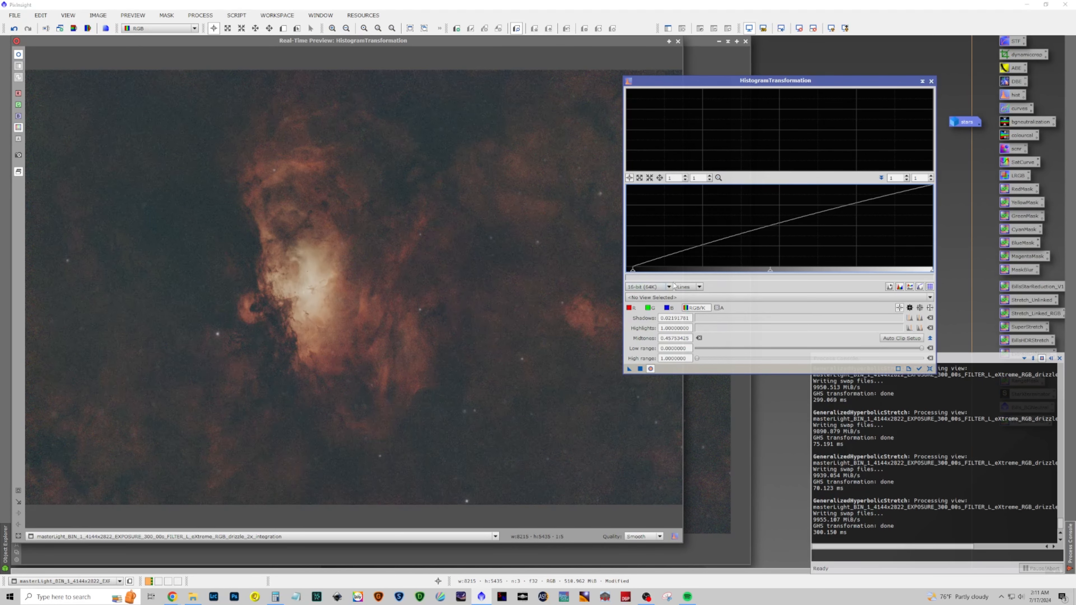
{"action": "left_click", "coordinate": [640, 369]}
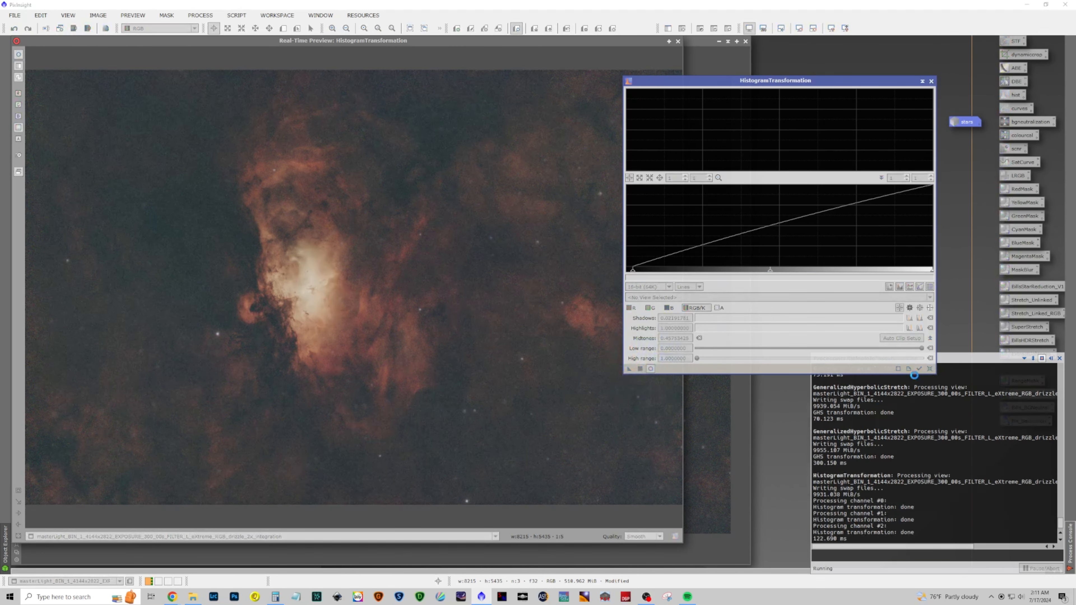
{"action": "left_click", "coordinate": [930, 369]}
{"action": "left_click", "coordinate": [931, 80]}
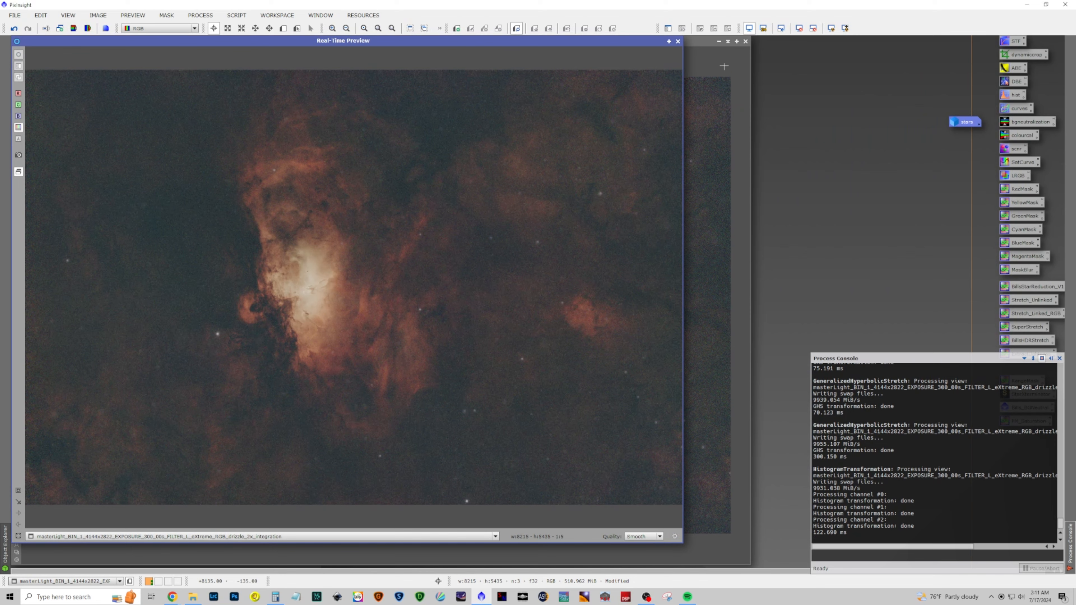
{"action": "left_click", "coordinate": [678, 41]}
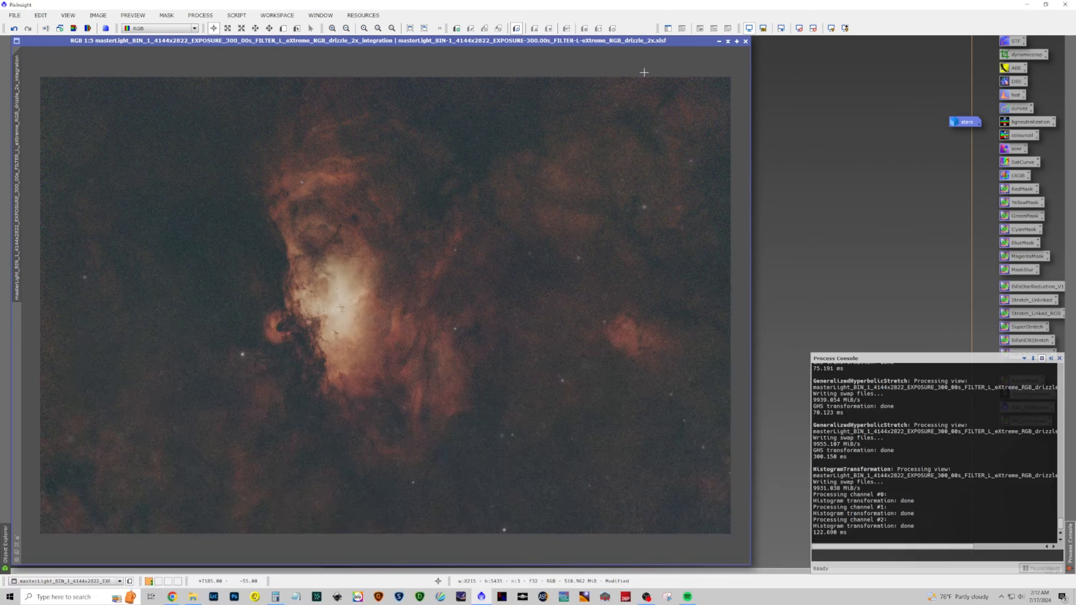
Run NoiseXTerminator on the image with Denoise 0.90 and Detail 0.15, then close the tool
{"action": "left_click", "coordinate": [203, 16]}
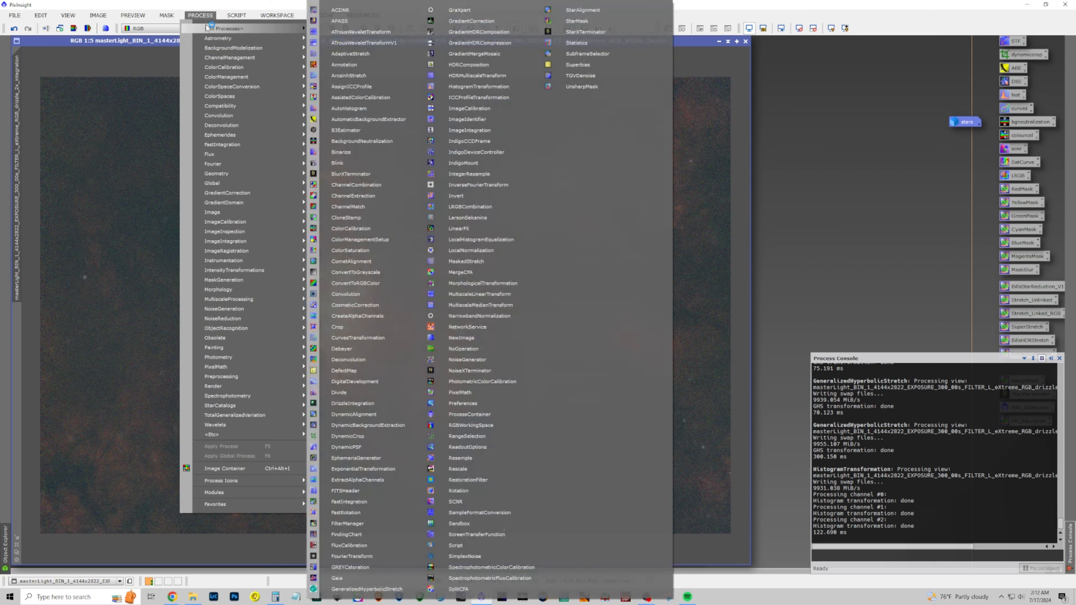
{"action": "mouse_move", "coordinate": [209, 28]}
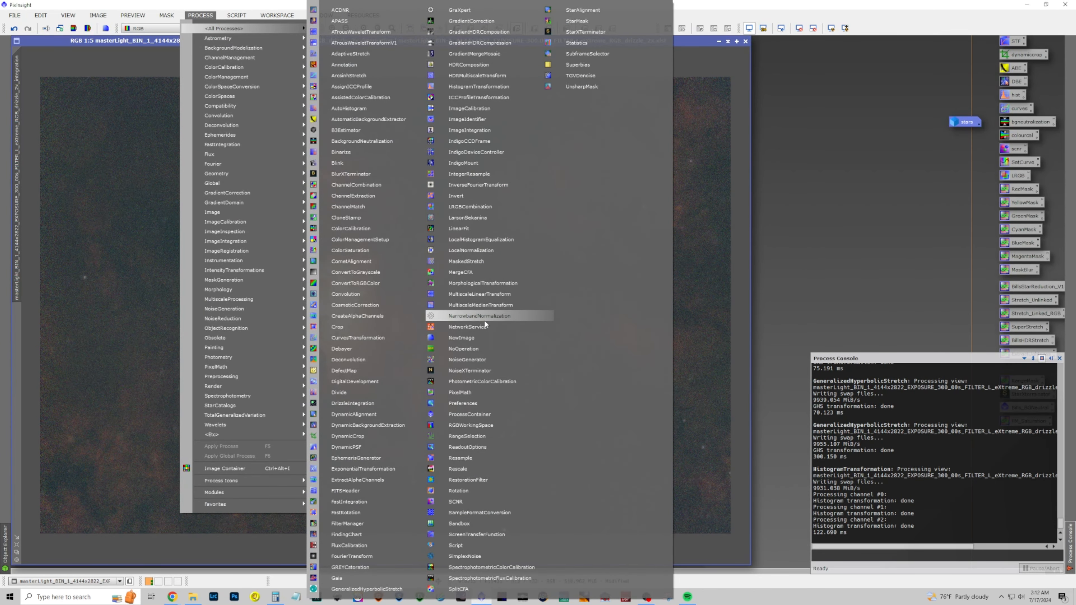
{"action": "left_click", "coordinate": [469, 370]}
{"action": "scroll", "coordinate": [539, 218], "scroll_direction": "up", "scroll_amount": 5}
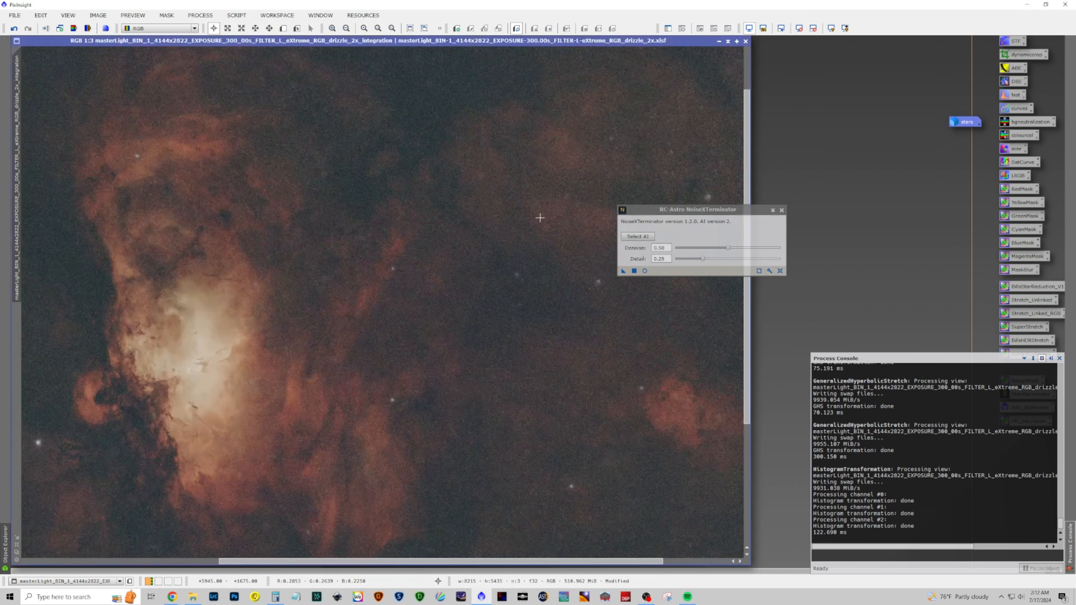
{"action": "scroll", "coordinate": [539, 218], "scroll_direction": "down", "scroll_amount": 5}
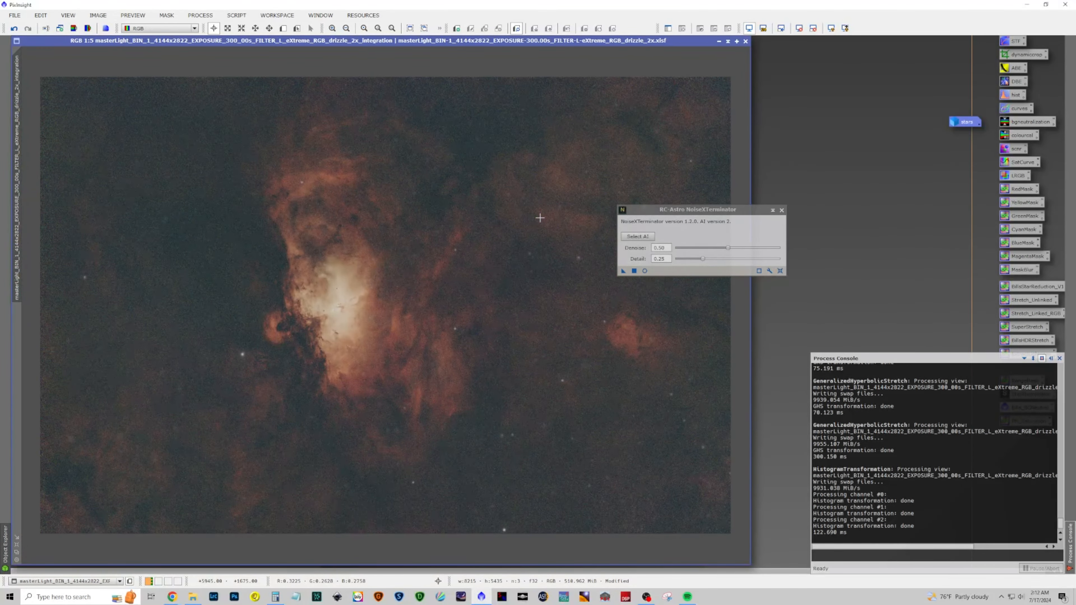
{"action": "left_click", "coordinate": [779, 270]}
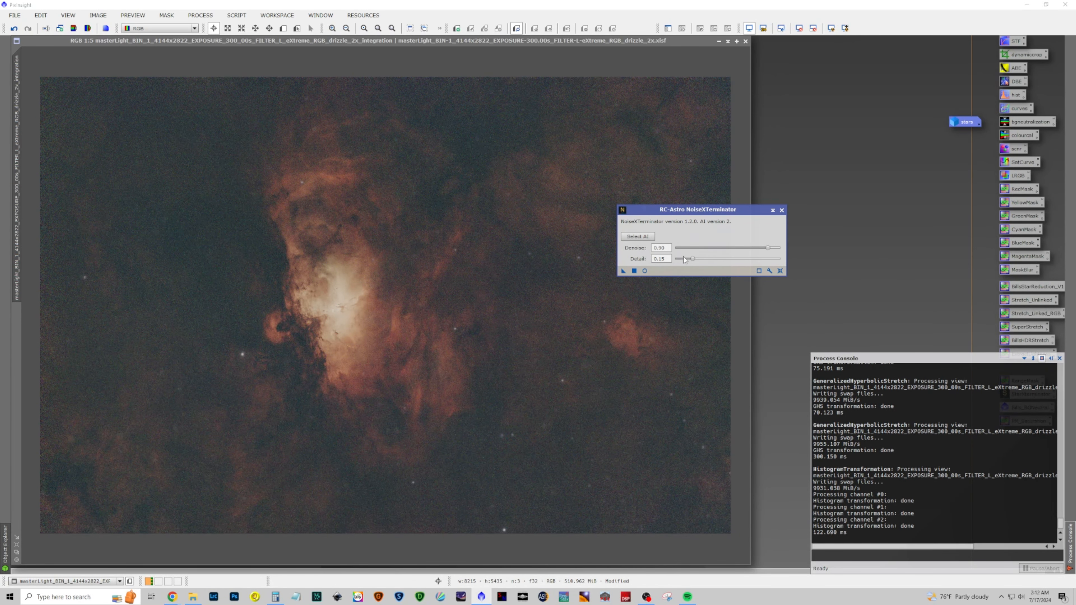
{"action": "left_click", "coordinate": [622, 270]}
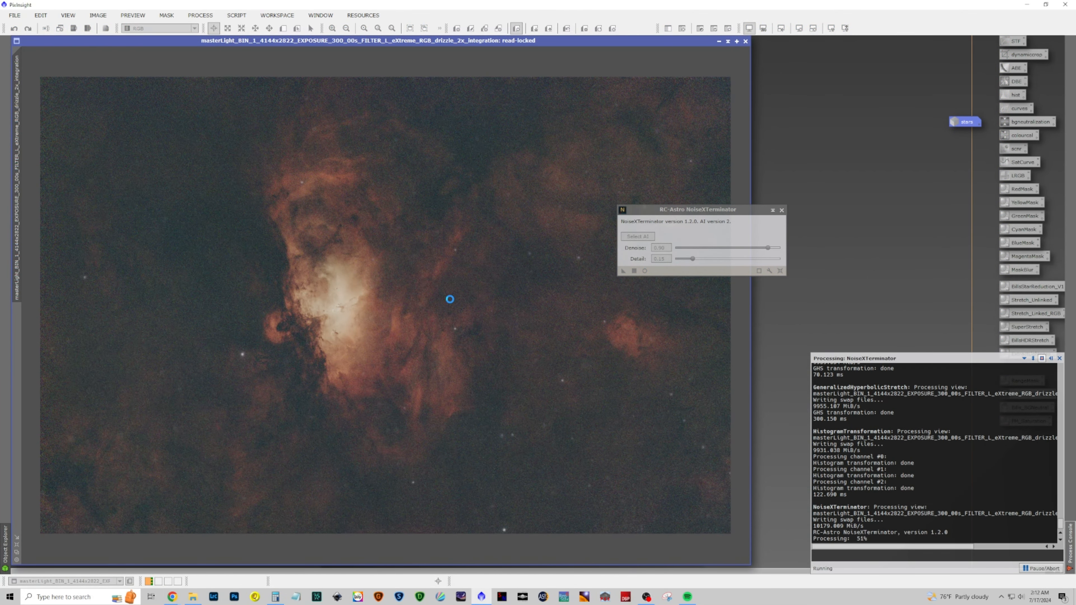
{"action": "left_click", "coordinate": [781, 210]}
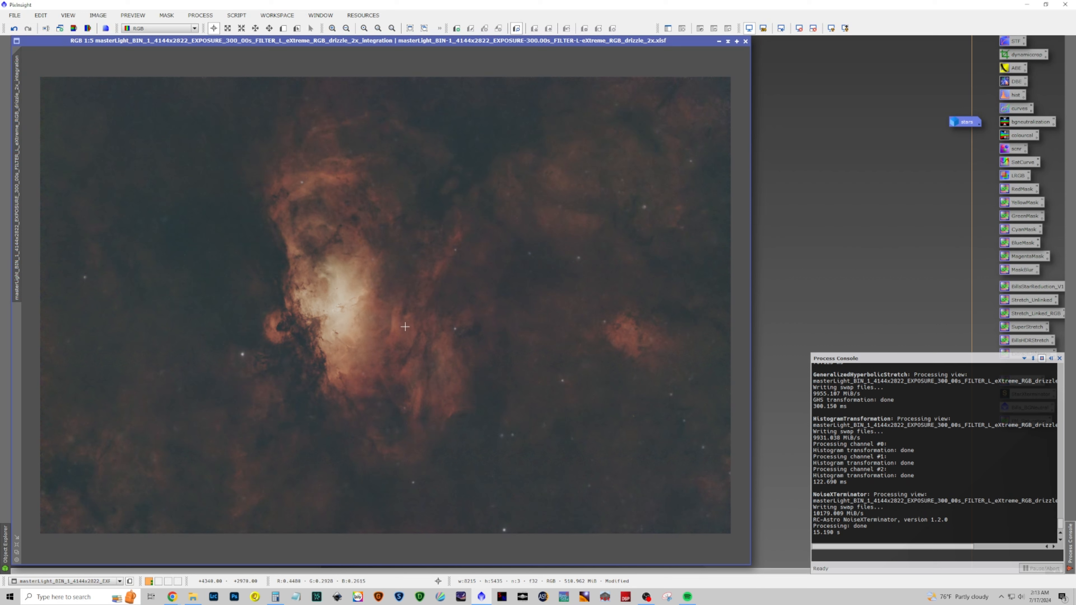
Generate a YellowMask and apply it as a mask to the RGB image, then minimize the mask window
{"action": "left_click_drag", "start_coordinate": [1021, 203], "coordinate": [471, 265]}
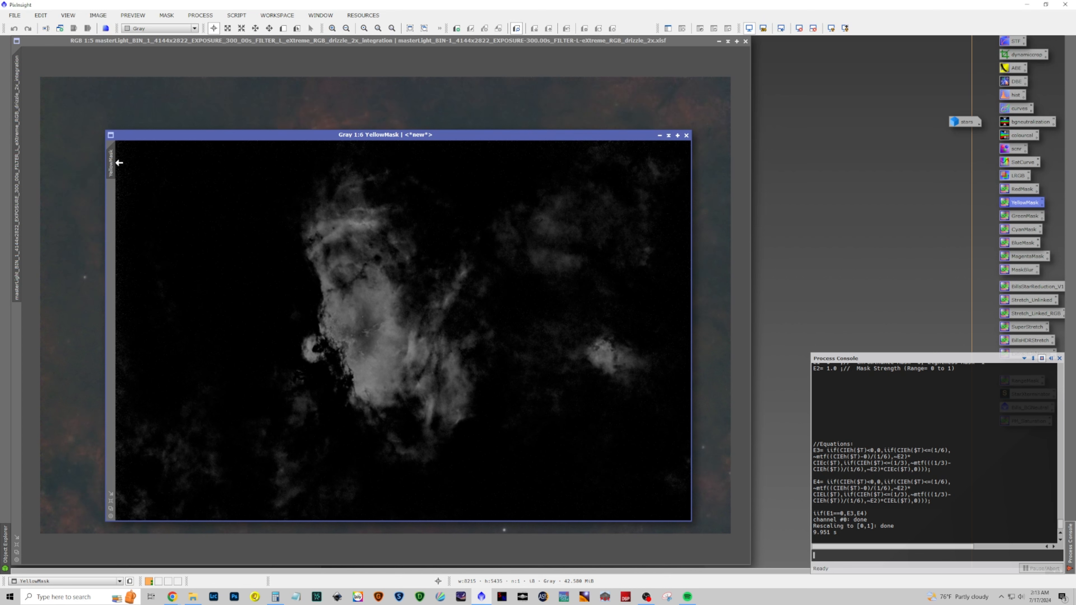
{"action": "left_click_drag", "start_coordinate": [115, 162], "coordinate": [22, 323]}
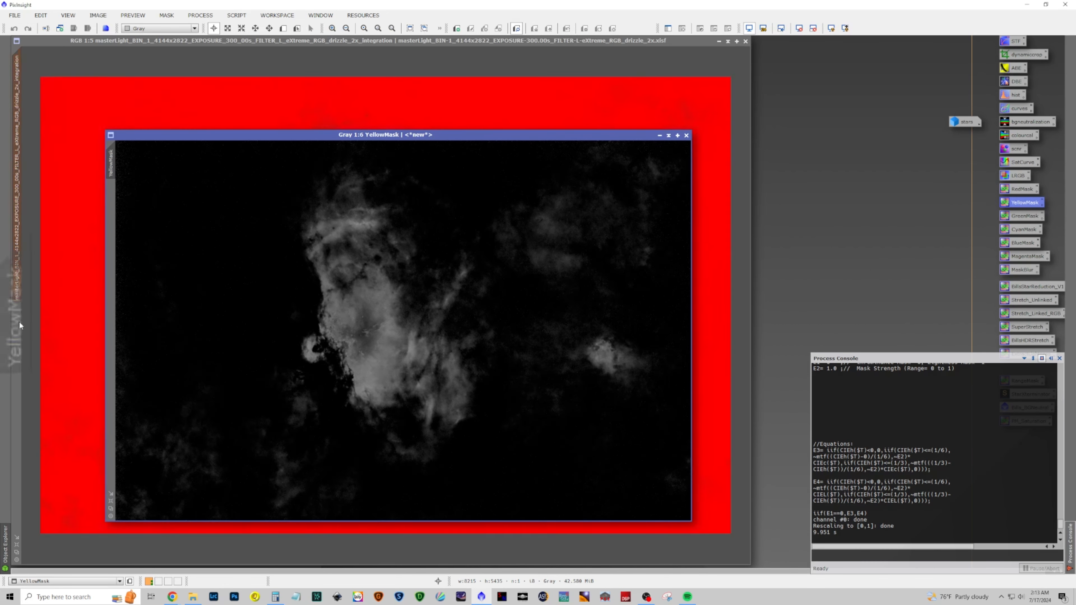
{"action": "left_click", "coordinate": [659, 135]}
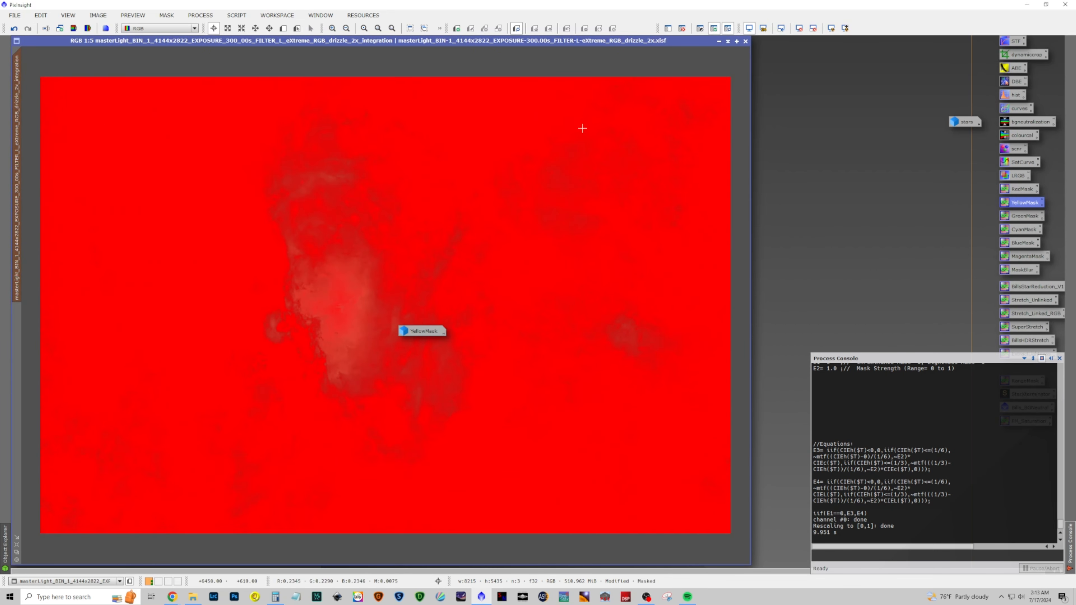
Open CurvesTransformation with real-time preview and raise the red channel curve with a midpoint
{"action": "left_click", "coordinate": [200, 15]}
{"action": "mouse_move", "coordinate": [166, 15]}
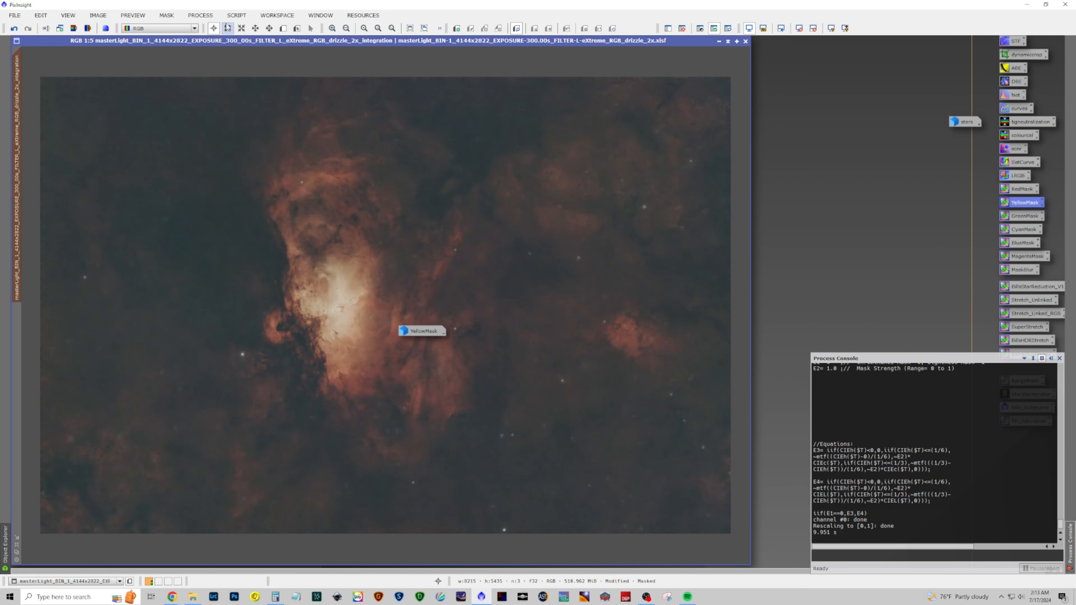
{"action": "left_click", "coordinate": [200, 16]}
{"action": "mouse_move", "coordinate": [226, 29]}
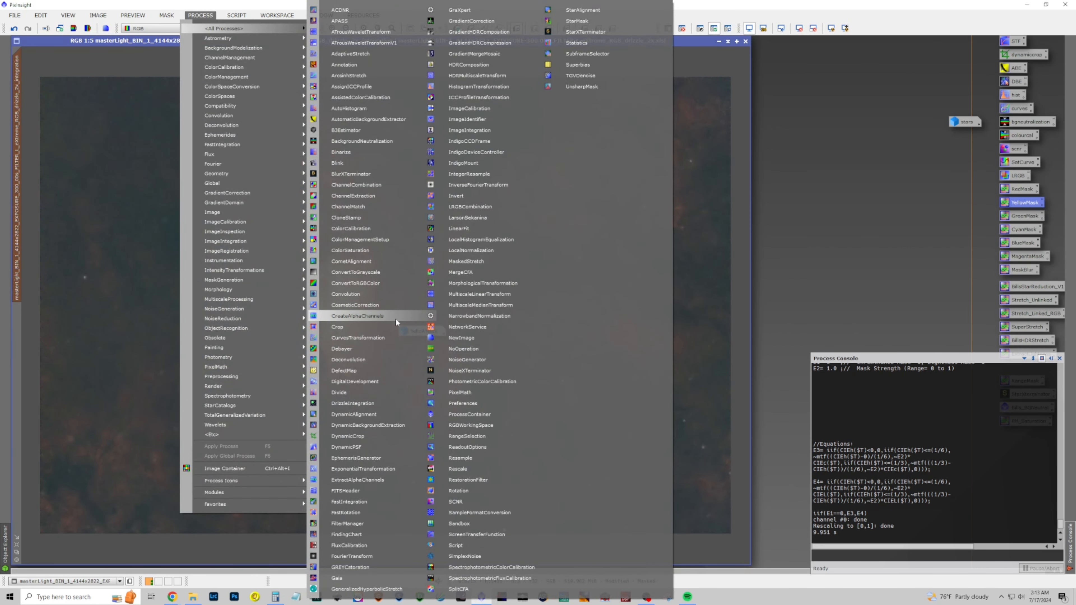
{"action": "left_click", "coordinate": [391, 336]}
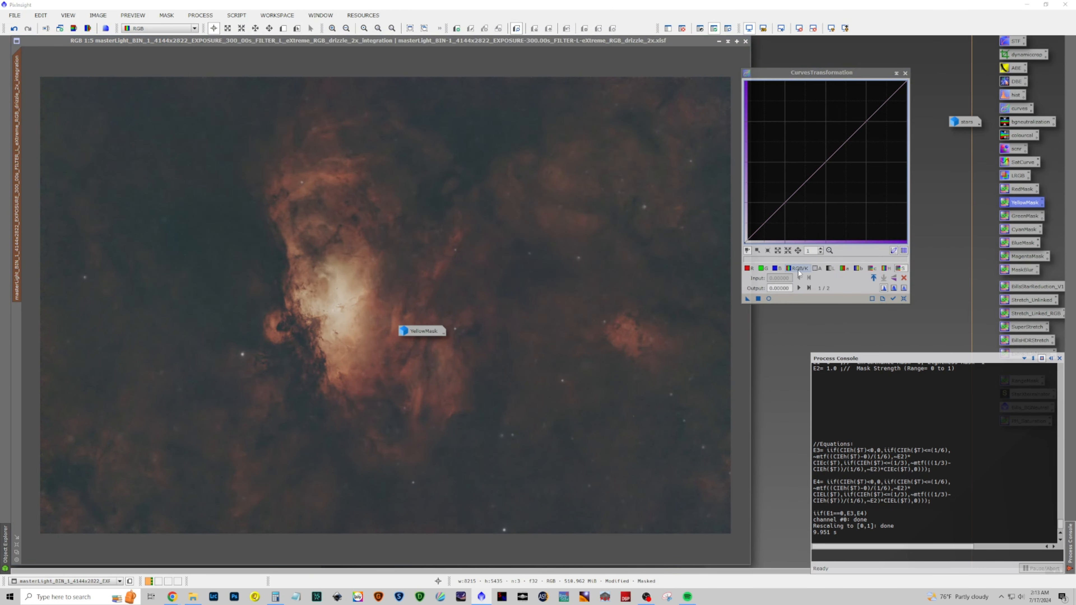
{"action": "left_click", "coordinate": [748, 269]}
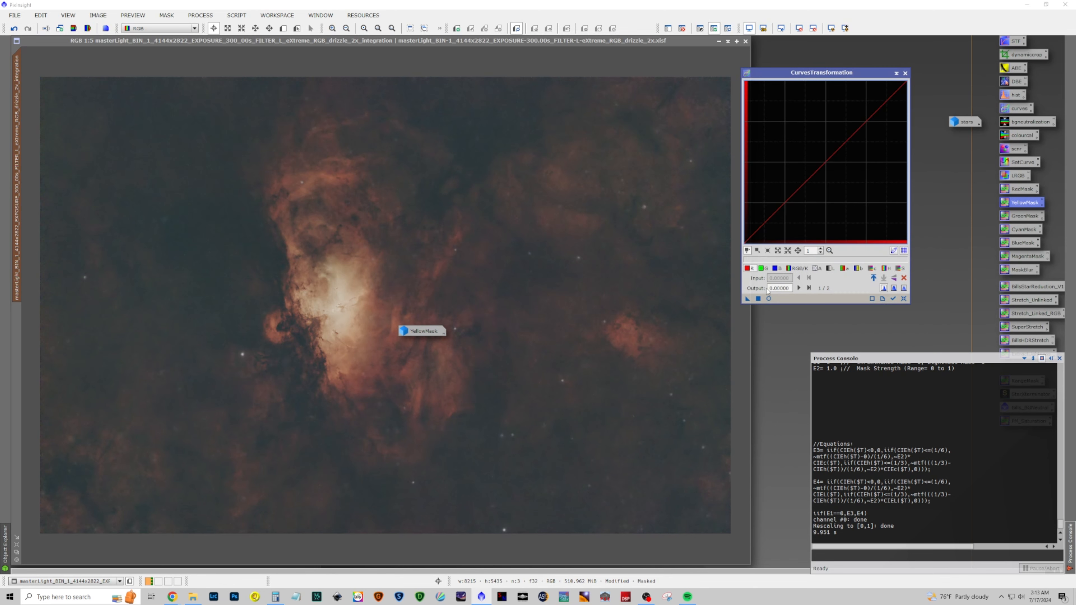
{"action": "left_click", "coordinate": [768, 299]}
{"action": "left_click", "coordinate": [799, 189]}
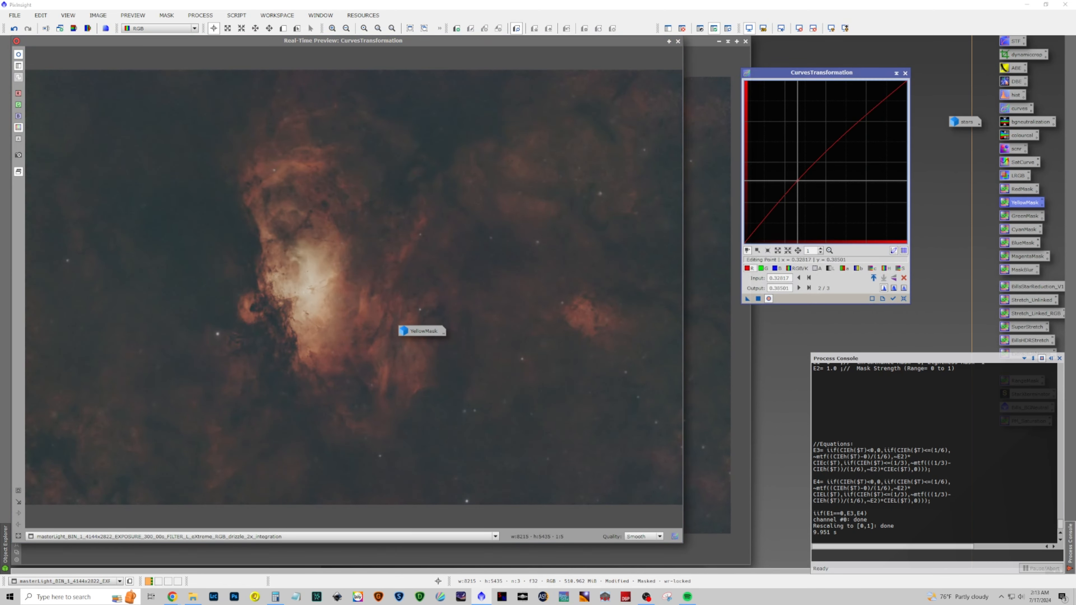
{"action": "left_click_drag", "start_coordinate": [800, 189], "coordinate": [827, 160]}
Adjust the green curve, lower the blue and combined RGB/K curves, apply the curves, then close the tool and preview
{"action": "left_click", "coordinate": [764, 269]}
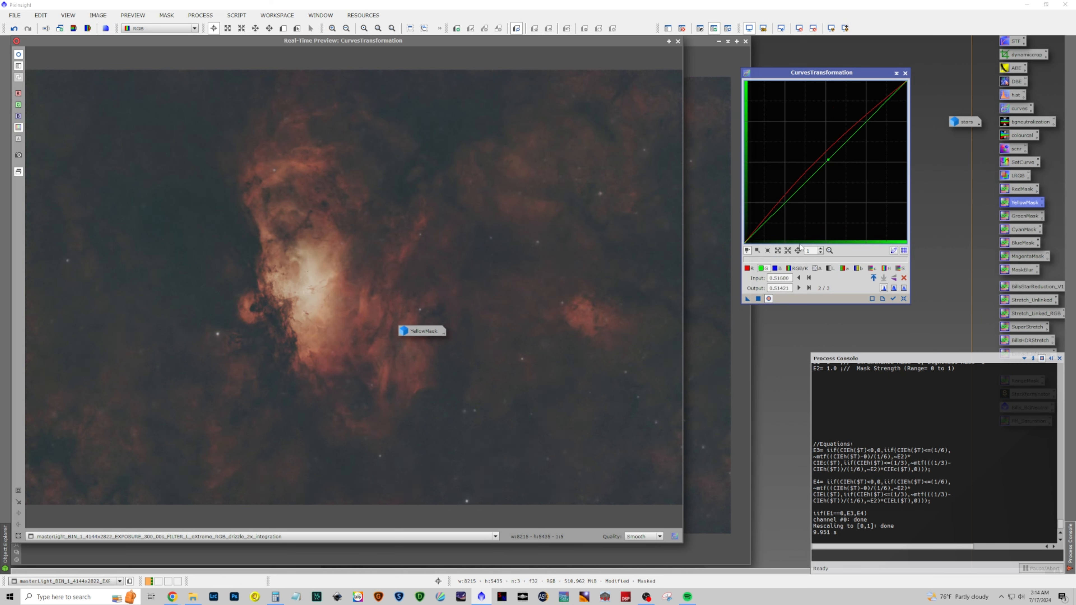
{"action": "left_click", "coordinate": [775, 268]}
{"action": "mouse_move", "coordinate": [821, 182]}
{"action": "left_mouse_down"}
{"action": "mouse_move", "coordinate": [813, 164]}
{"action": "mouse_move", "coordinate": [828, 179]}
{"action": "left_mouse_up"}
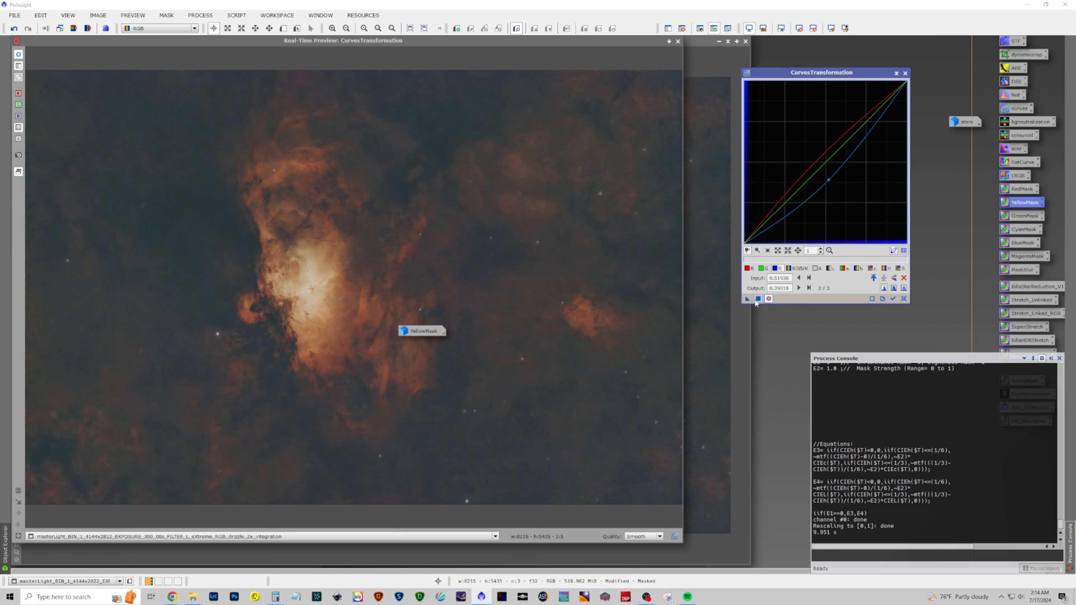
{"action": "left_click", "coordinate": [900, 268]}
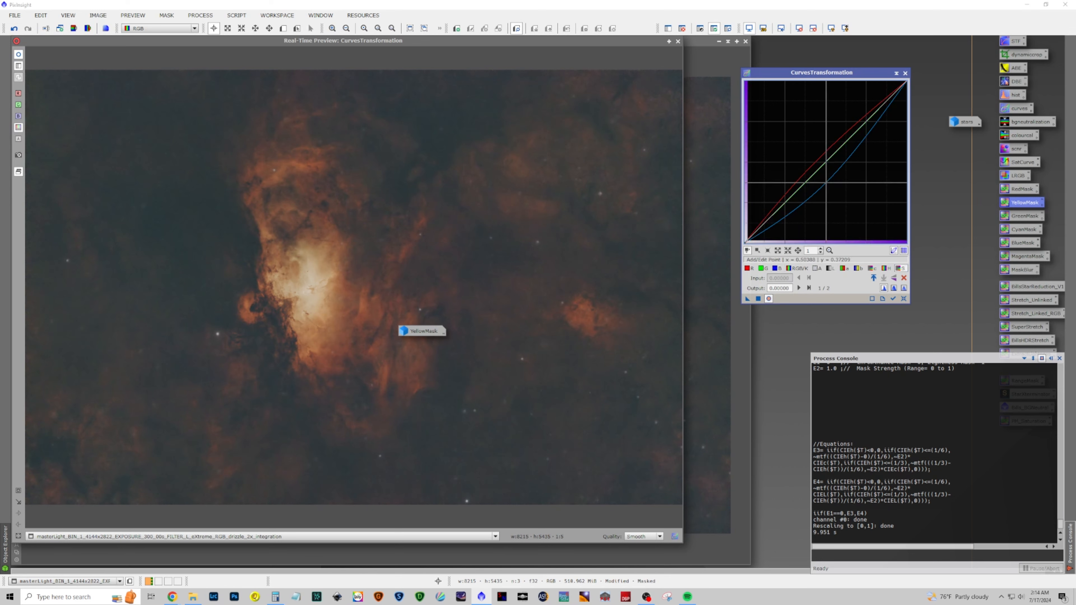
{"action": "mouse_move", "coordinate": [822, 165]}
{"action": "left_mouse_down"}
{"action": "mouse_move", "coordinate": [819, 174]}
{"action": "mouse_move", "coordinate": [812, 151]}
{"action": "mouse_move", "coordinate": [828, 167]}
{"action": "mouse_move", "coordinate": [822, 140]}
{"action": "mouse_move", "coordinate": [836, 167]}
{"action": "left_mouse_up"}
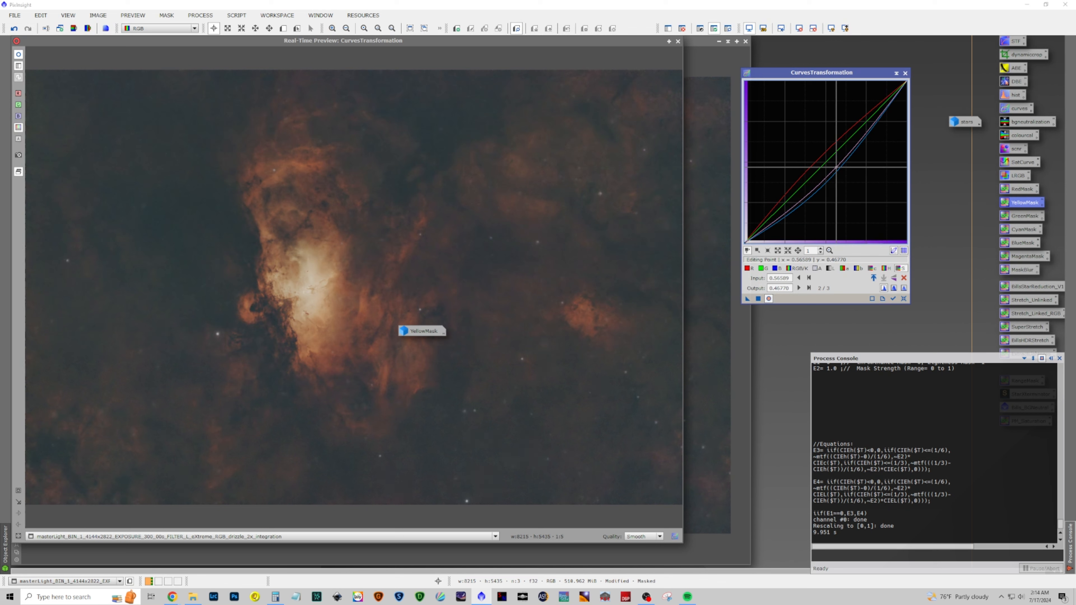
{"action": "left_click", "coordinate": [759, 300]}
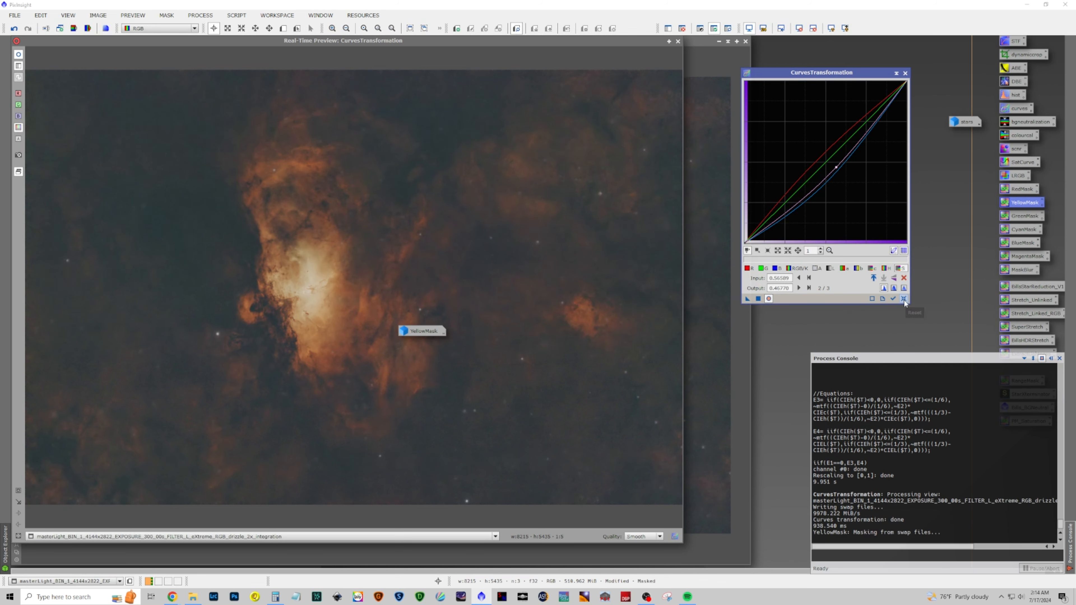
{"action": "left_click", "coordinate": [904, 299]}
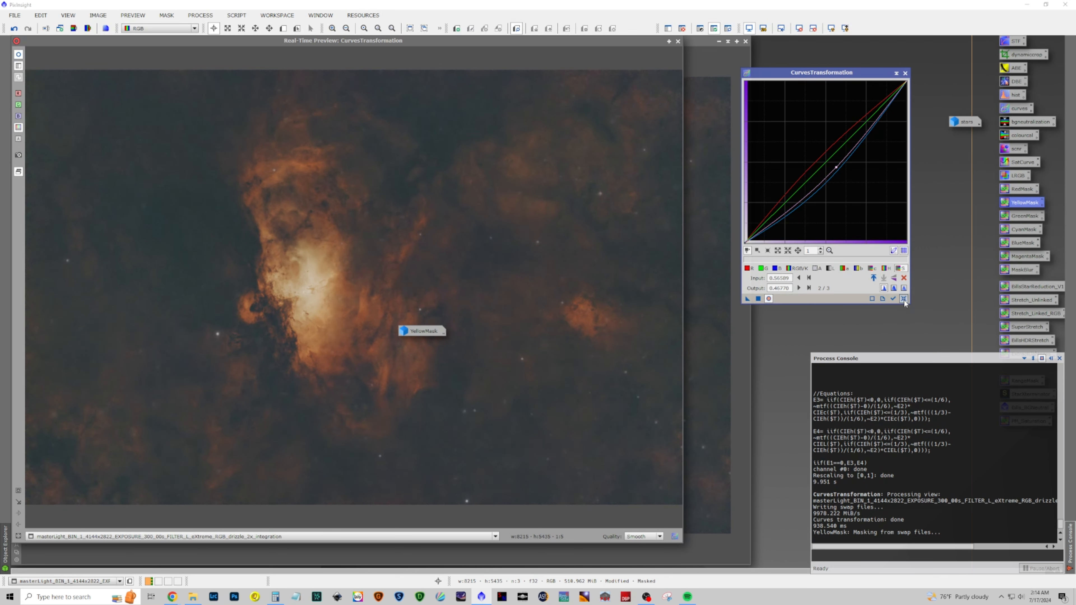
{"action": "left_click", "coordinate": [906, 73]}
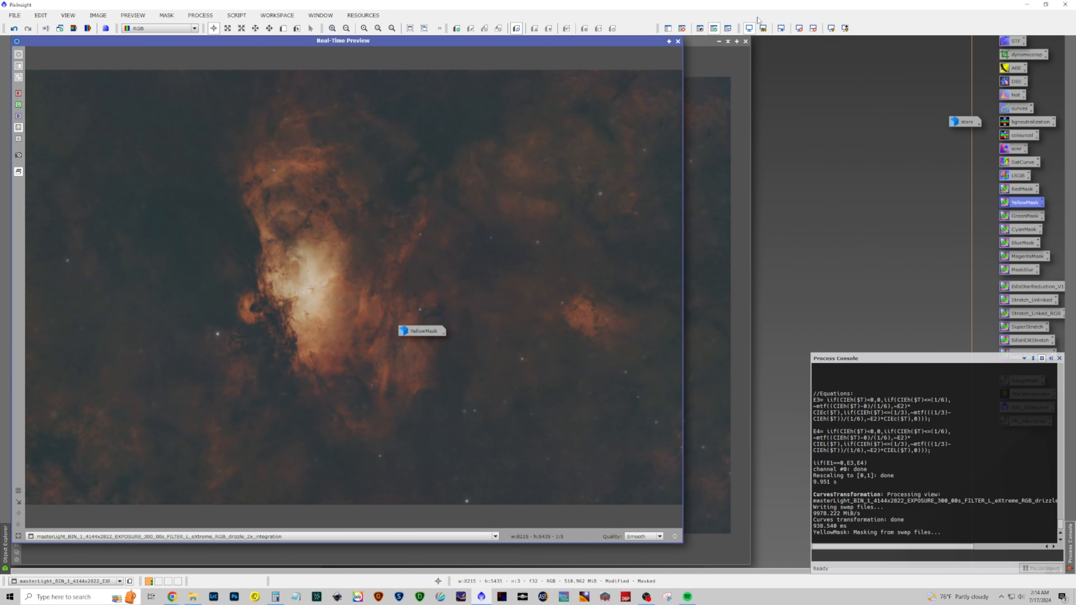
{"action": "left_click", "coordinate": [678, 42]}
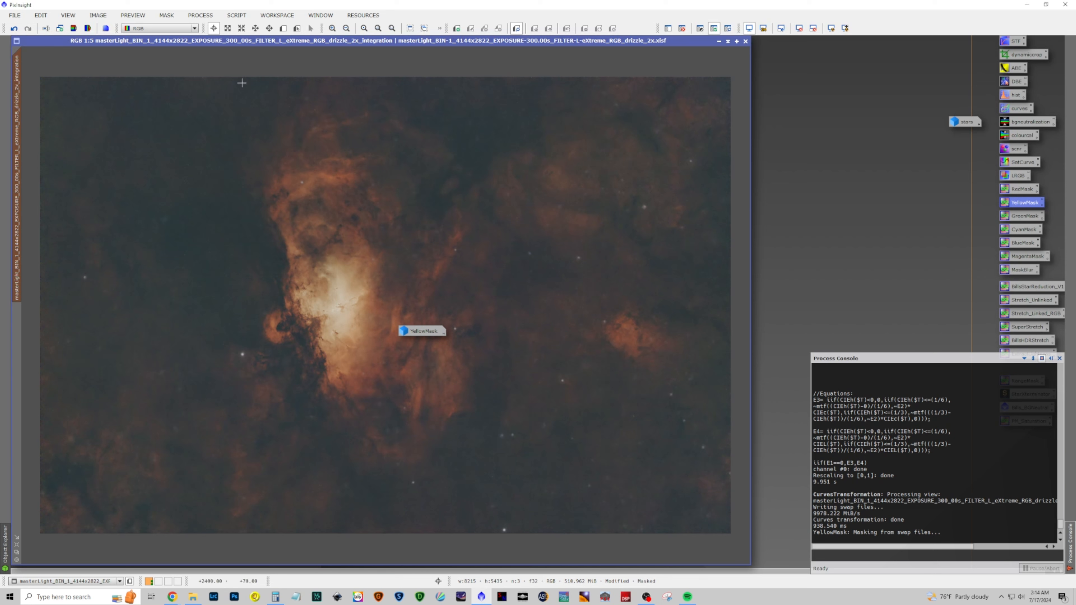
Close the YellowMask image, confirming the close despite its mask reference
{"action": "left_click_drag", "start_coordinate": [417, 330], "coordinate": [837, 231]}
{"action": "right_click", "coordinate": [836, 230]}
{"action": "left_click", "coordinate": [878, 286]}
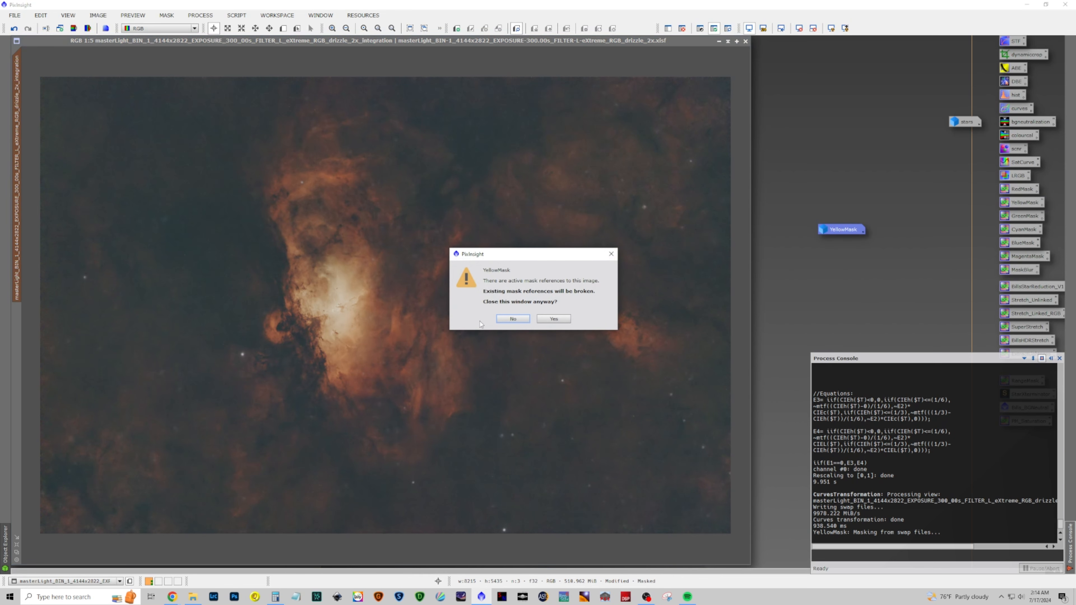
{"action": "left_click", "coordinate": [553, 319]}
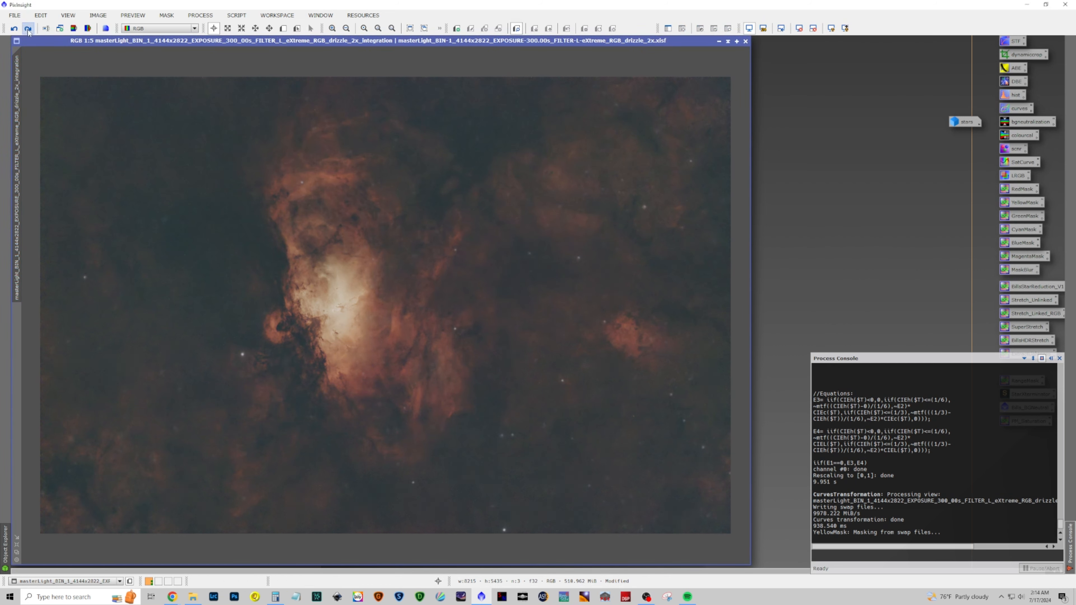
Toggle undo and redo to compare the image before and after the curves adjustment
{"action": "left_click", "coordinate": [27, 28]}
{"action": "left_click", "coordinate": [17, 30]}
{"action": "left_click", "coordinate": [27, 29]}
Launch the FAME mask script and draw a freehand lasso around the bright core and pillar
{"action": "left_click", "coordinate": [238, 15]}
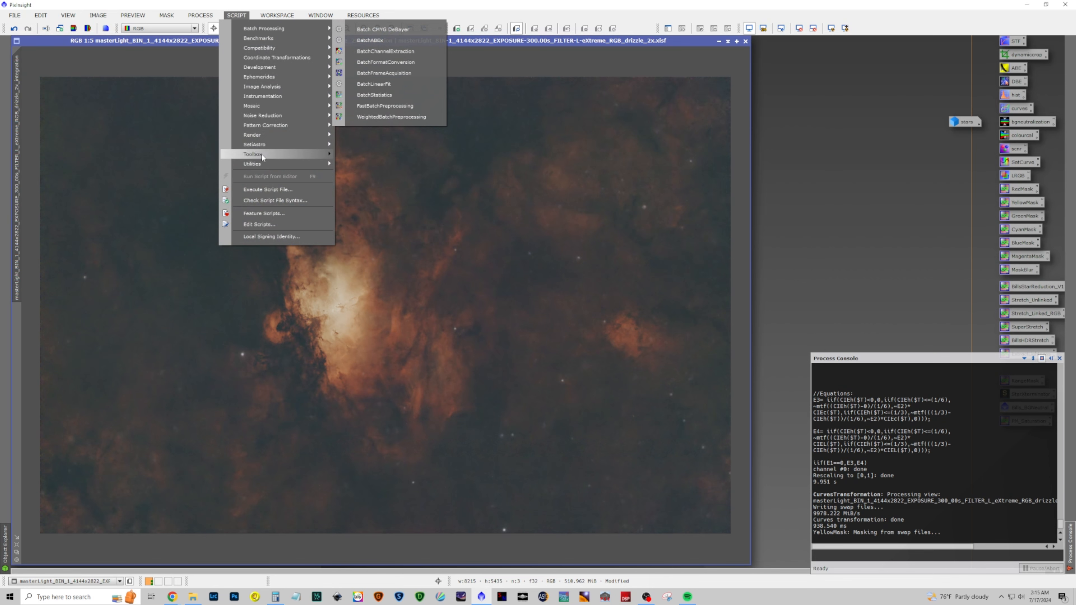
{"action": "mouse_move", "coordinate": [262, 147]}
{"action": "left_click", "coordinate": [373, 166]}
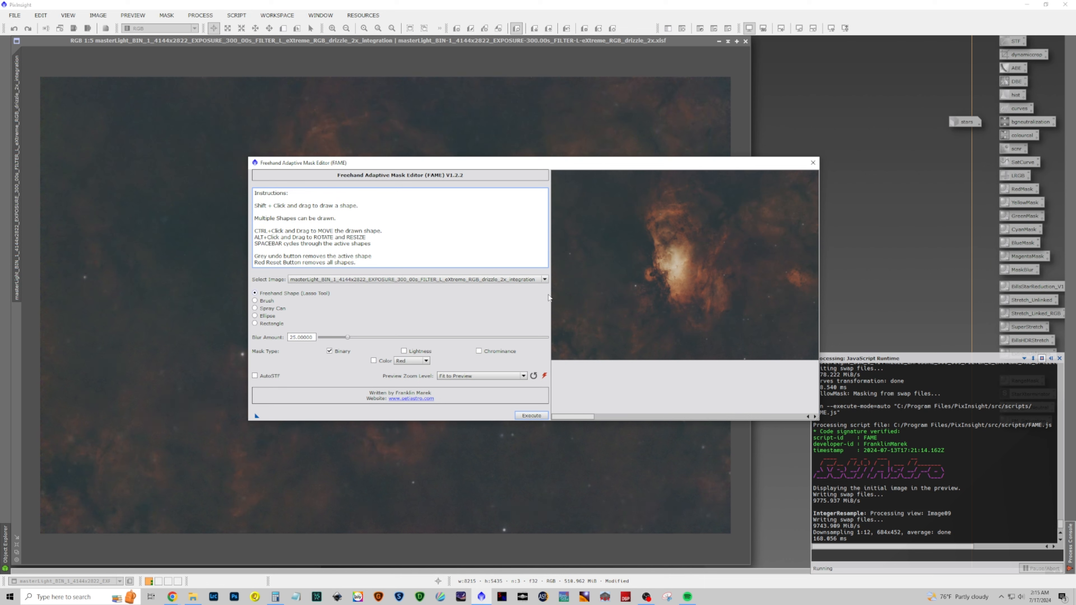
{"action": "mouse_move", "coordinate": [677, 295]}
{"action": "left_mouse_down"}
{"action": "mouse_move", "coordinate": [689, 262]}
{"action": "mouse_move", "coordinate": [661, 240]}
{"action": "mouse_move", "coordinate": [659, 223]}
{"action": "mouse_move", "coordinate": [679, 210]}
{"action": "mouse_move", "coordinate": [654, 209]}
{"action": "mouse_move", "coordinate": [655, 257]}
{"action": "mouse_move", "coordinate": [640, 271]}
{"action": "mouse_move", "coordinate": [652, 287]}
{"action": "mouse_move", "coordinate": [666, 282]}
{"action": "left_mouse_up"}
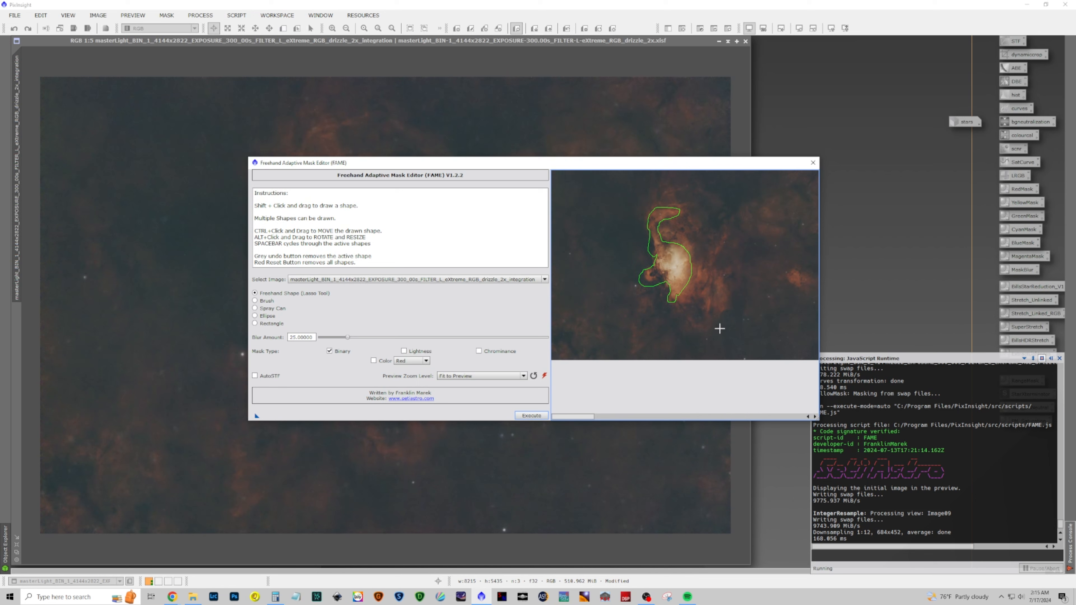
Switch the mask type to Color with Yellow, set Blur Amount to 200, and execute the mask
{"action": "left_click", "coordinate": [373, 360]}
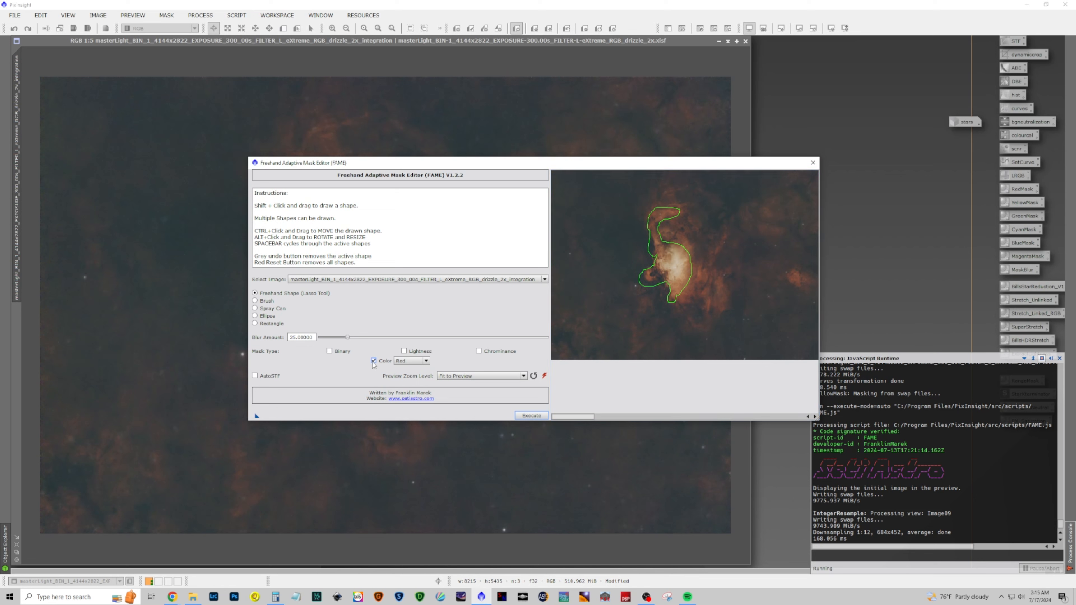
{"action": "left_click", "coordinate": [412, 360]}
{"action": "left_click", "coordinate": [417, 375]}
{"action": "left_click_drag", "start_coordinate": [347, 337], "coordinate": [570, 346]}
{"action": "left_click", "coordinate": [535, 416]}
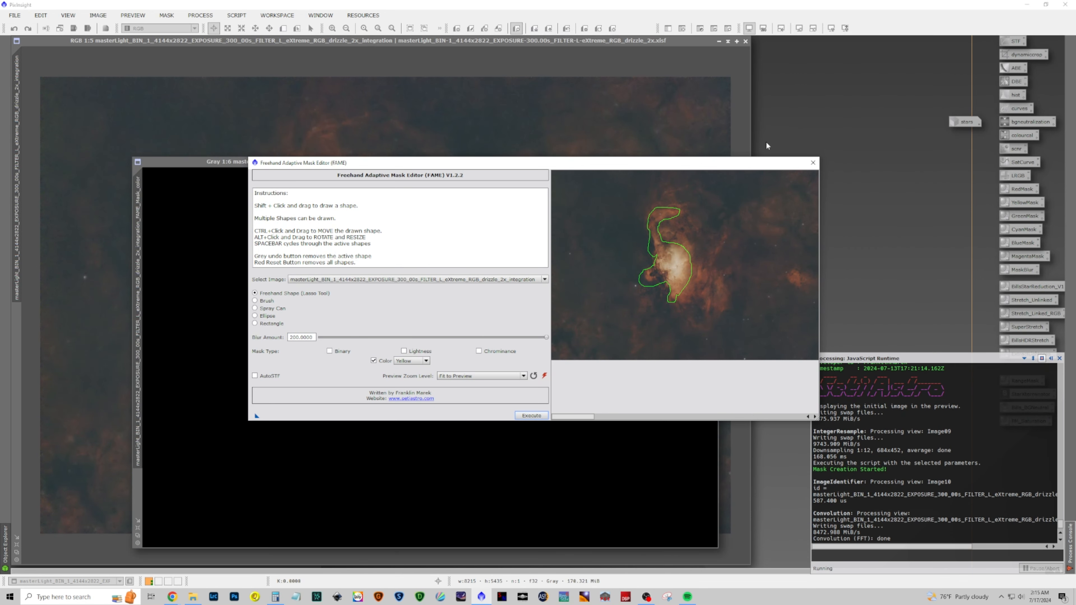
Generate two more FAME masks, one with the color option off and one using the Binary mask type
{"action": "left_click_drag", "start_coordinate": [756, 163], "coordinate": [755, 101]}
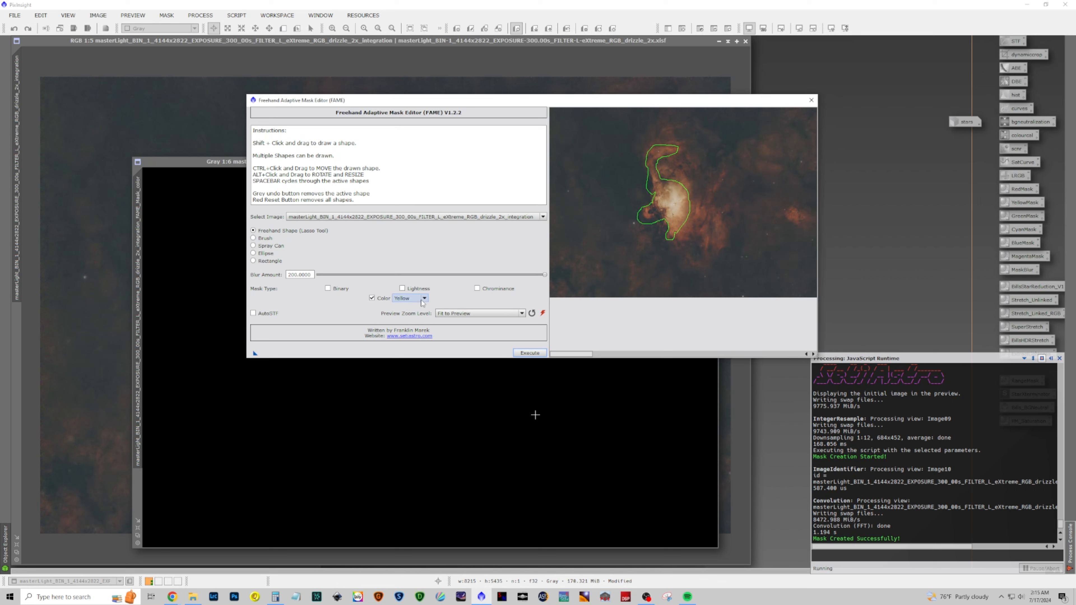
{"action": "left_click", "coordinate": [371, 298]}
{"action": "left_click", "coordinate": [518, 353]}
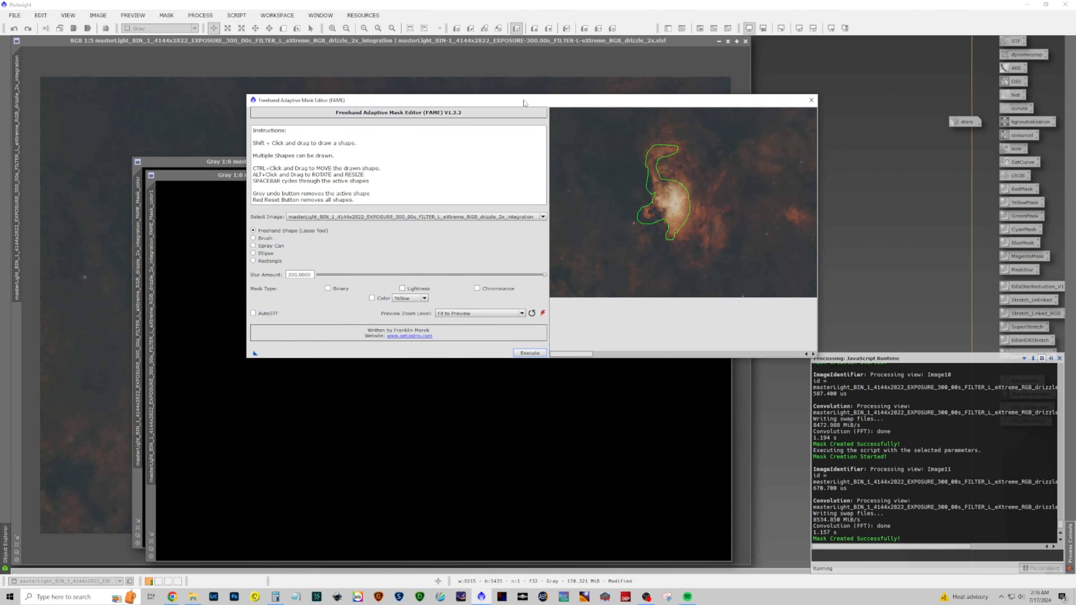
{"action": "left_click_drag", "start_coordinate": [525, 102], "coordinate": [619, 129]}
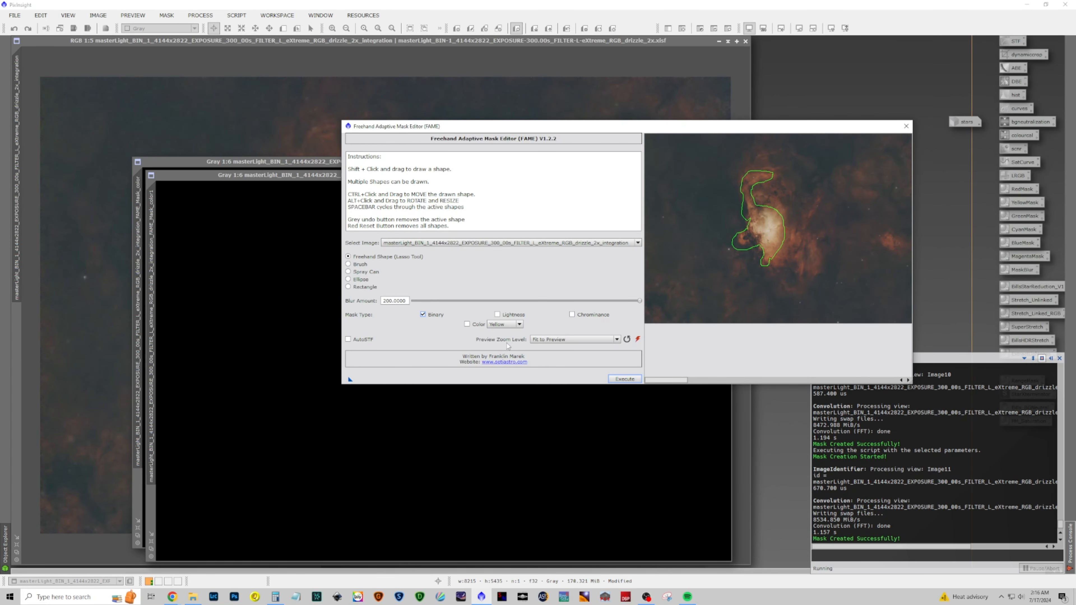
{"action": "left_click", "coordinate": [624, 378]}
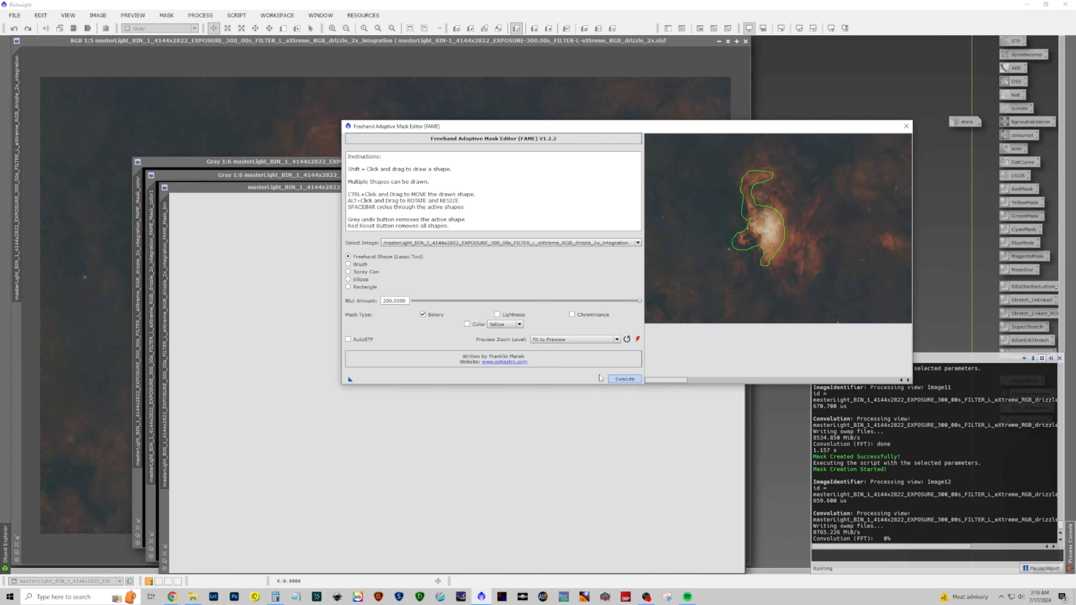
Close the FAME editor and discard the two unsaved color mask windows
{"action": "left_click", "coordinate": [303, 178]}
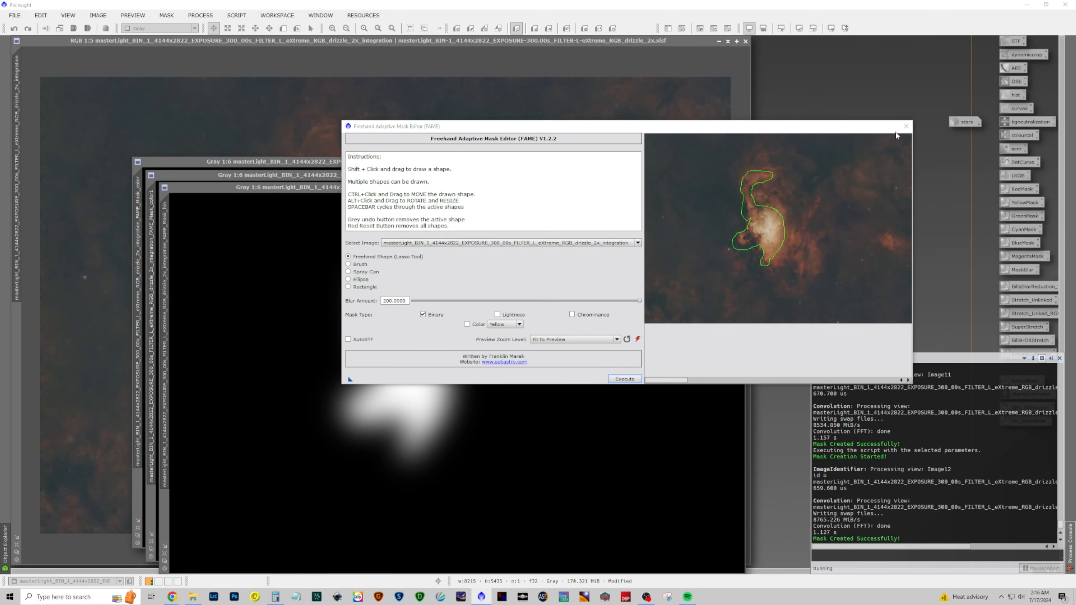
{"action": "left_click", "coordinate": [901, 127]}
{"action": "left_click", "coordinate": [725, 176]}
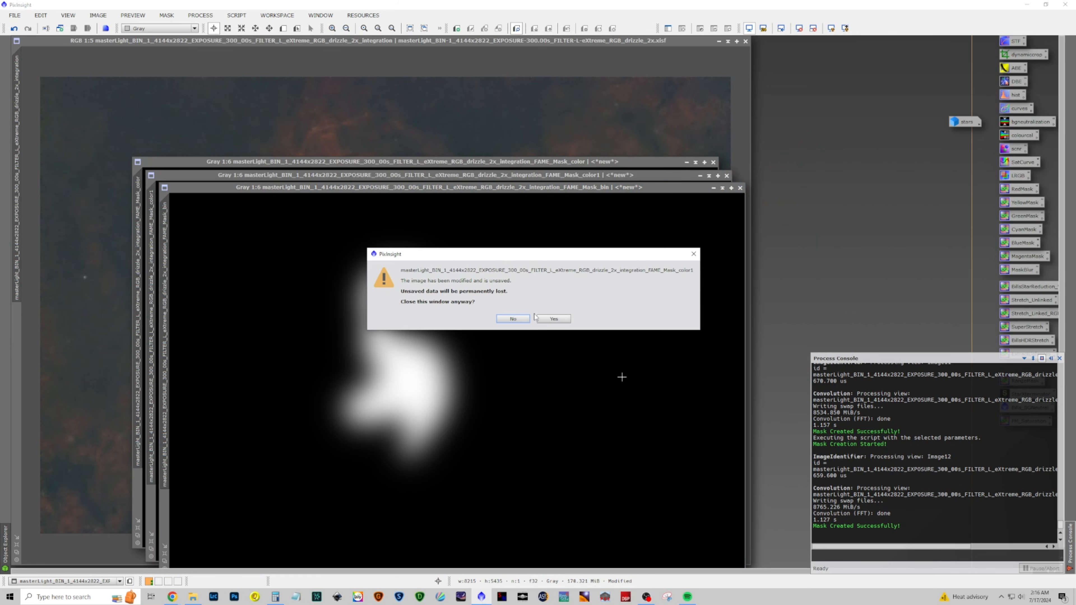
{"action": "left_click", "coordinate": [550, 318]}
{"action": "left_click", "coordinate": [713, 162]}
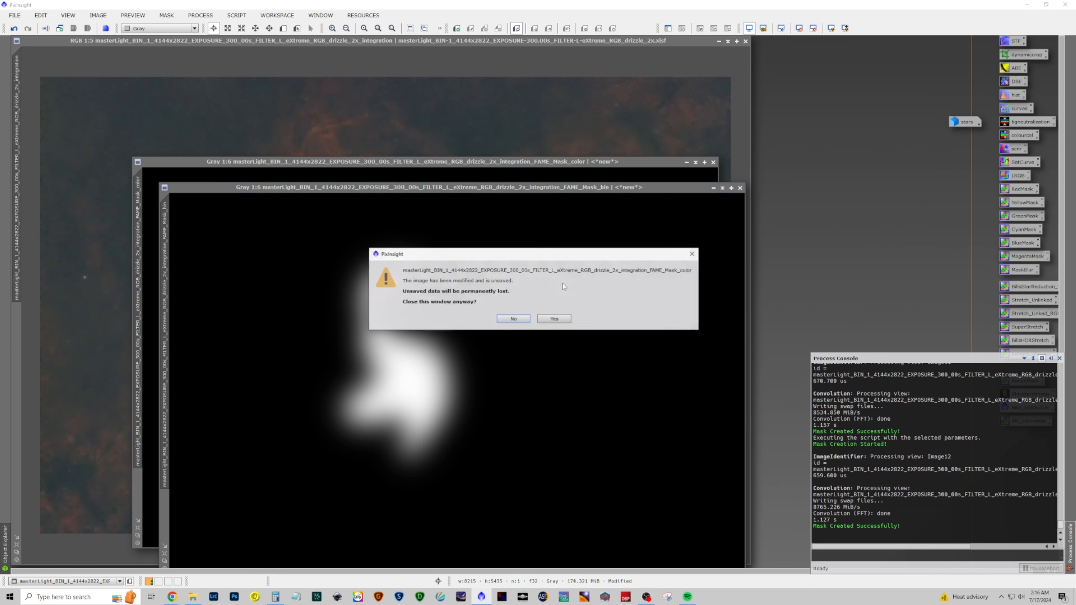
{"action": "left_click", "coordinate": [553, 318]}
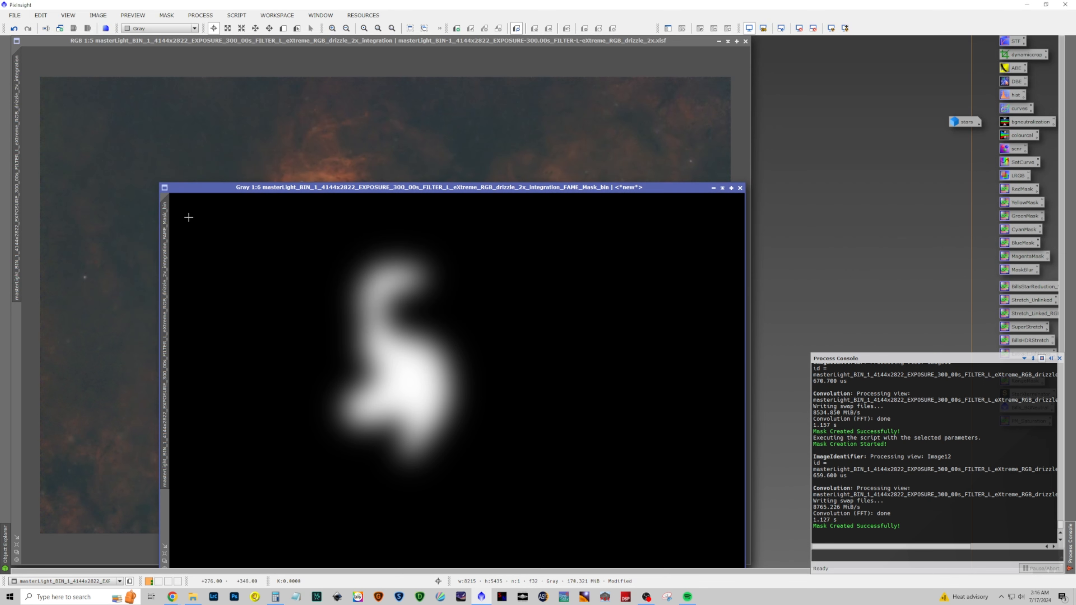
Apply the binary FAME mask to the RGB nebula image and iconize the mask window
{"action": "left_click_drag", "start_coordinate": [165, 218], "coordinate": [16, 341]}
{"action": "left_click", "coordinate": [713, 188]}
{"action": "left_click_drag", "start_coordinate": [520, 387], "coordinate": [835, 78]}
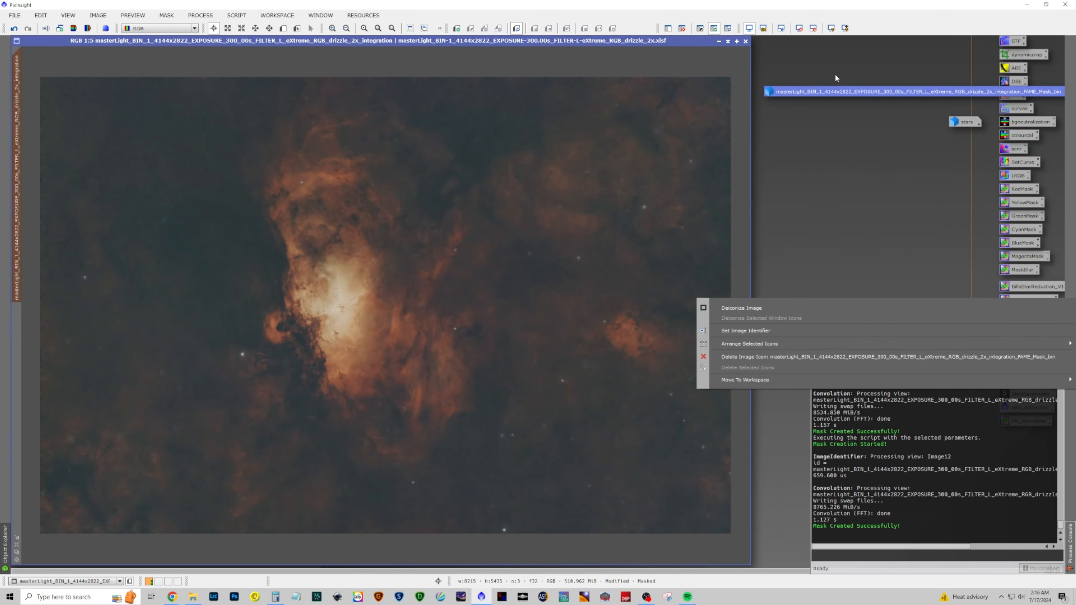
{"action": "left_click", "coordinate": [765, 211]}
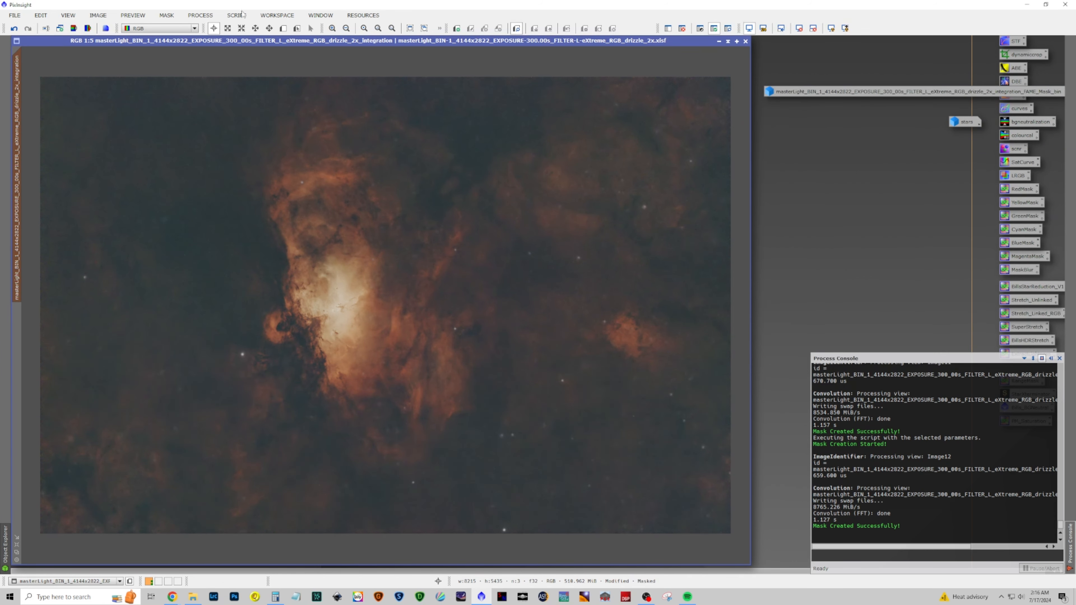
Open CurvesTransformation and shape an S-shaped curve on the blue channel with the real-time preview on
{"action": "left_click", "coordinate": [201, 15]}
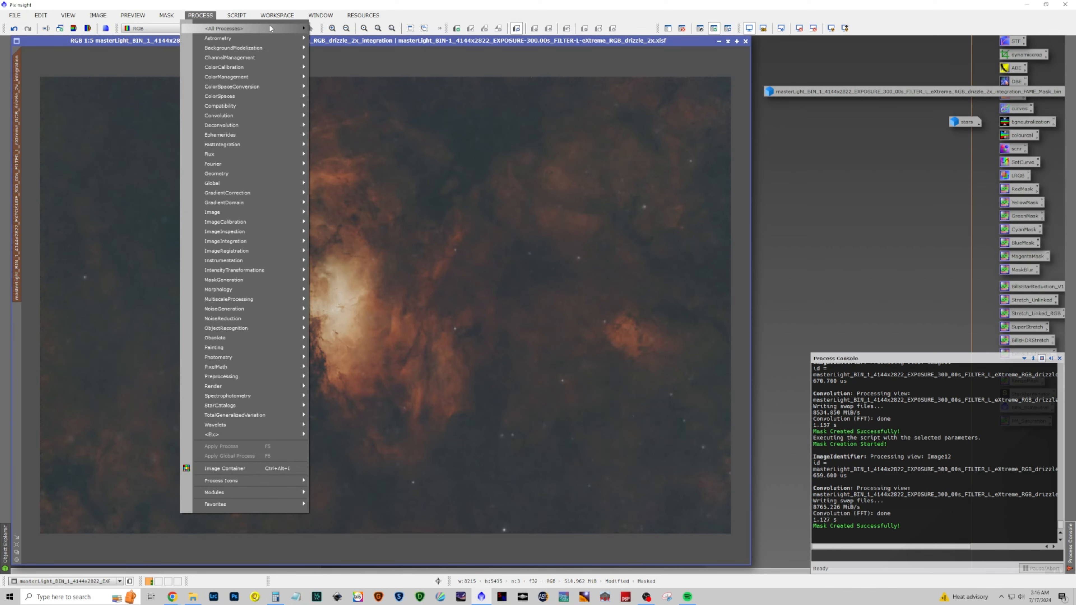
{"action": "mouse_move", "coordinate": [271, 28]}
{"action": "left_click", "coordinate": [401, 338]}
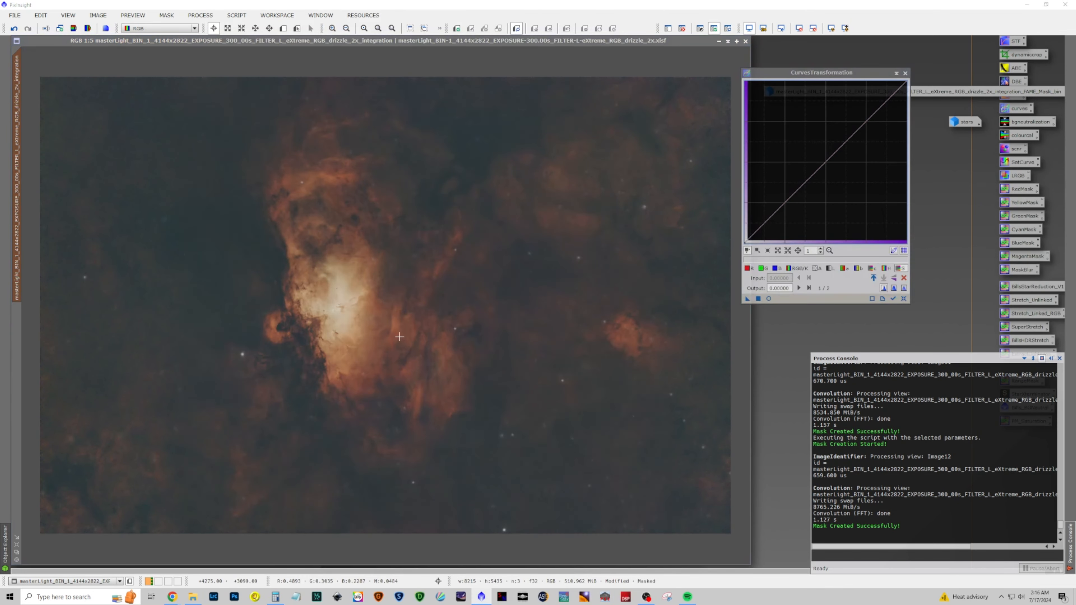
{"action": "left_click", "coordinate": [776, 268]}
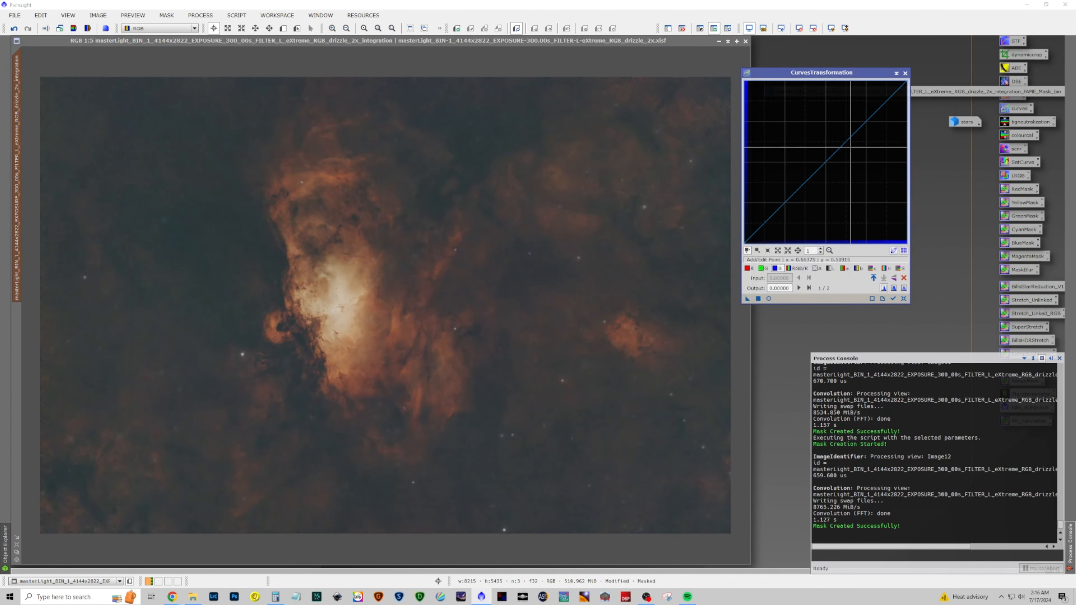
{"action": "left_click_drag", "start_coordinate": [887, 99], "coordinate": [879, 92]}
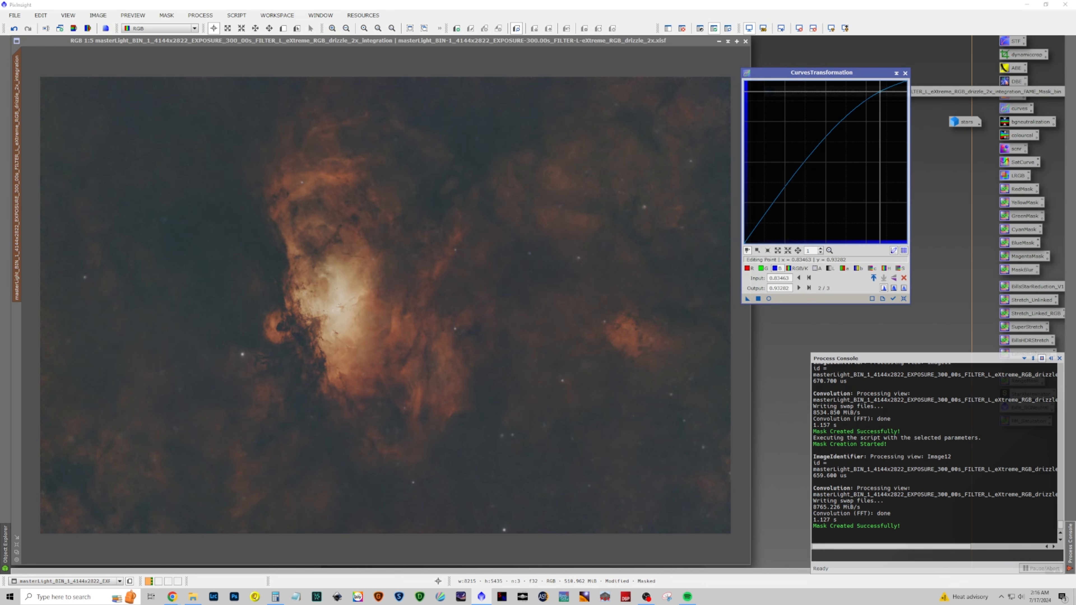
{"action": "left_click", "coordinate": [768, 299]}
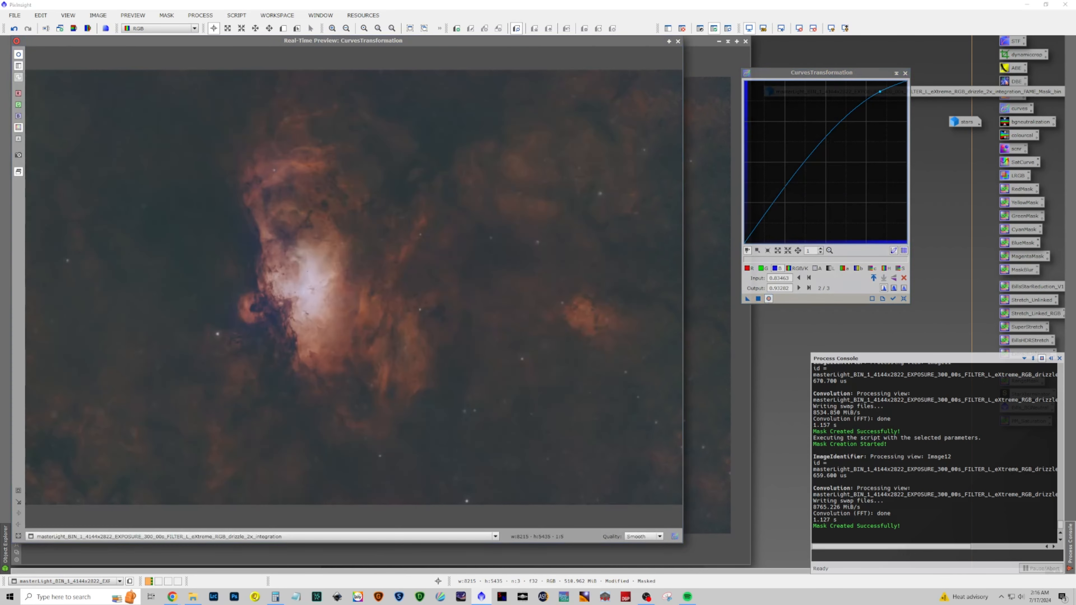
{"action": "left_click_drag", "start_coordinate": [879, 91], "coordinate": [856, 128]}
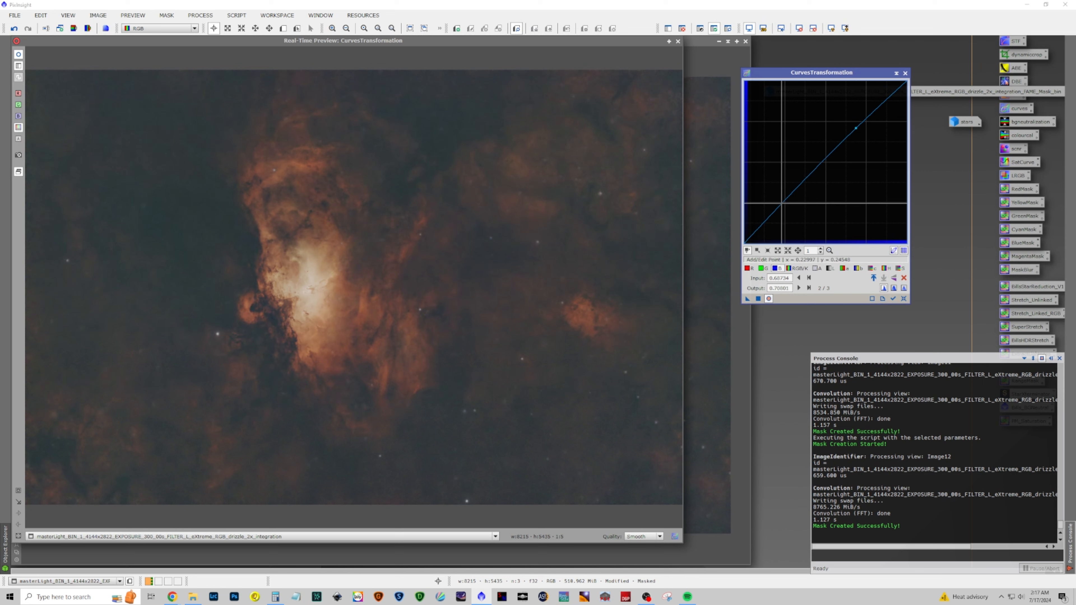
{"action": "left_click", "coordinate": [785, 206]}
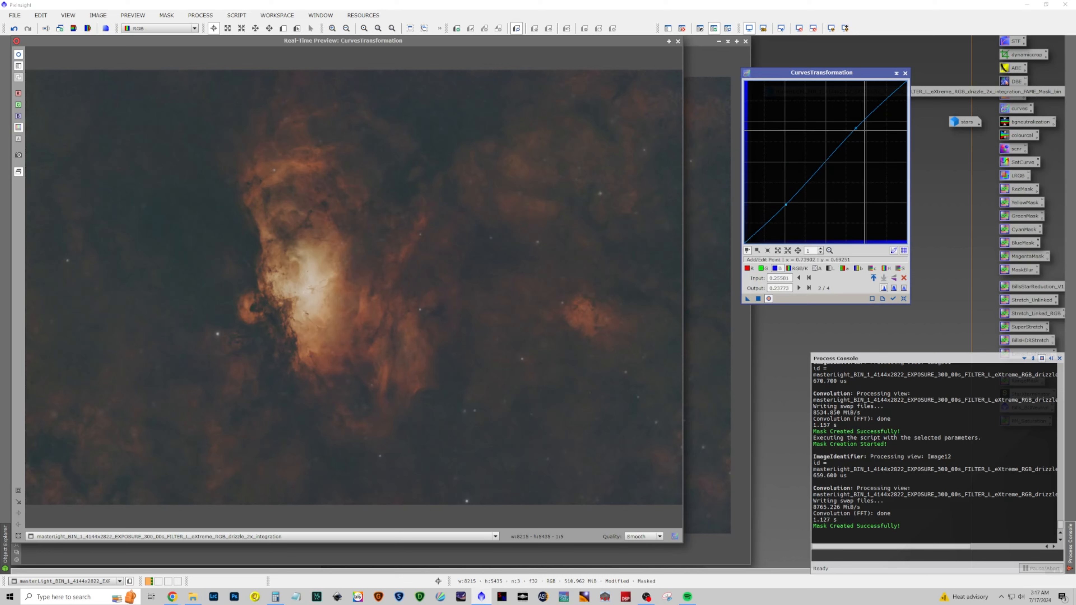
{"action": "left_click_drag", "start_coordinate": [856, 128], "coordinate": [849, 117]}
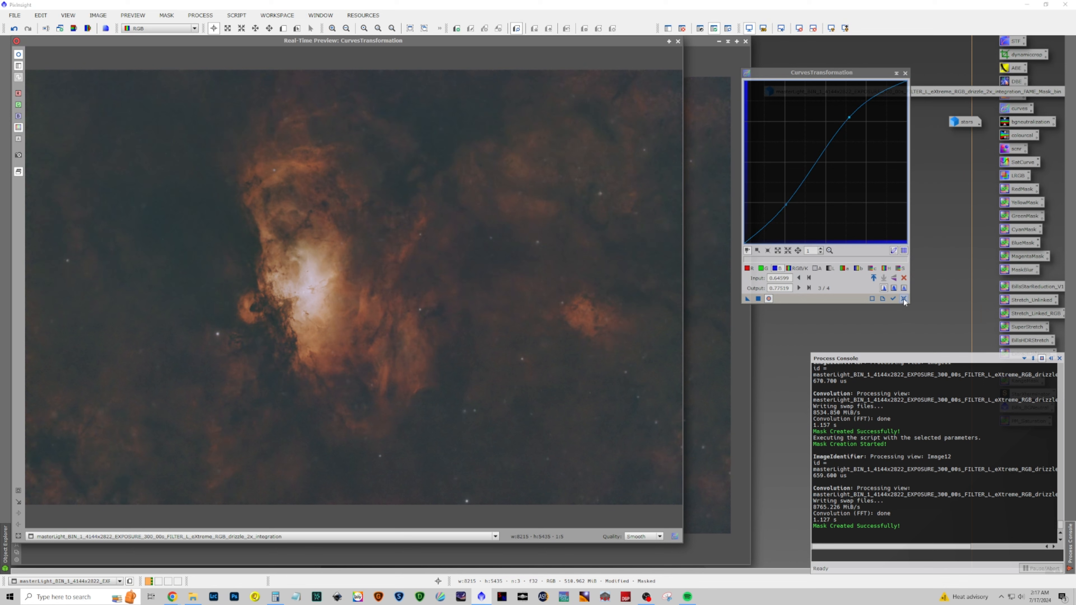
Apply the blue curve to the masked image, reset the curve, and close Curves and the preview
{"action": "left_click", "coordinate": [761, 300]}
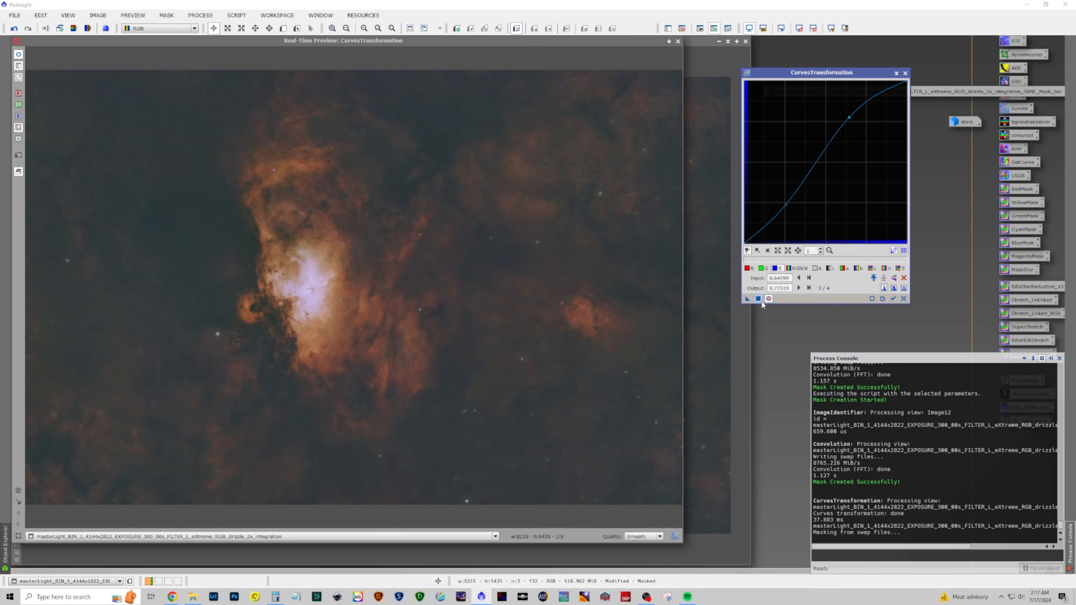
{"action": "left_click", "coordinate": [904, 299]}
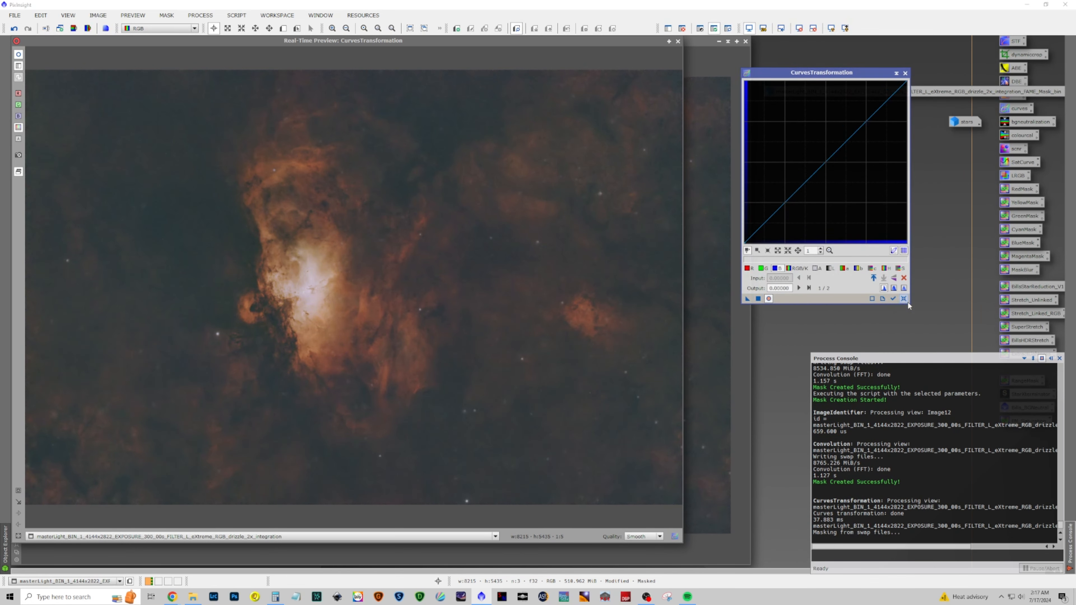
{"action": "left_click", "coordinate": [905, 73]}
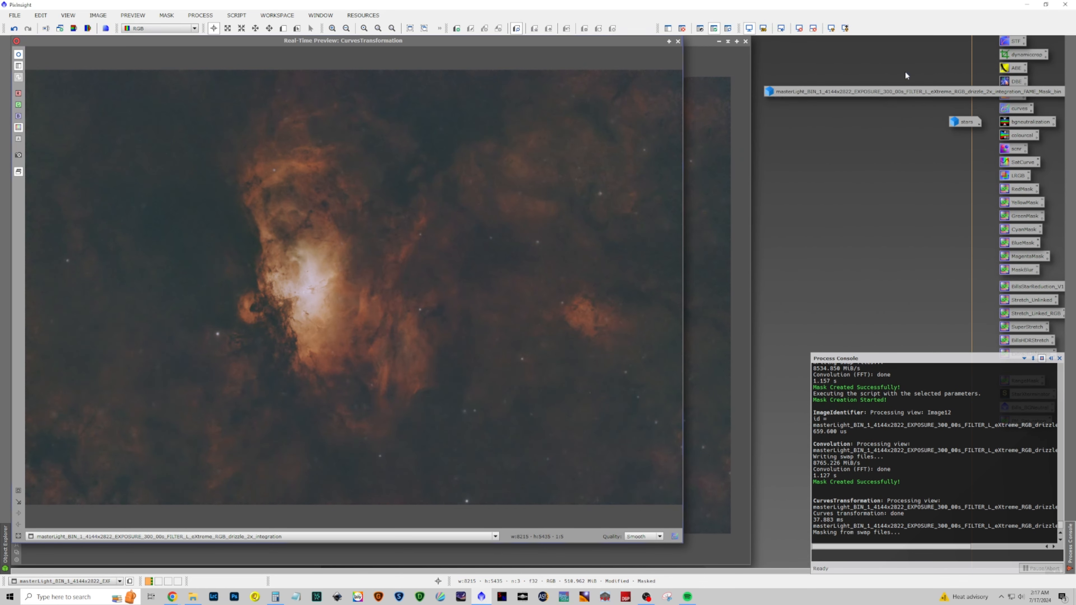
{"action": "left_click", "coordinate": [678, 41]}
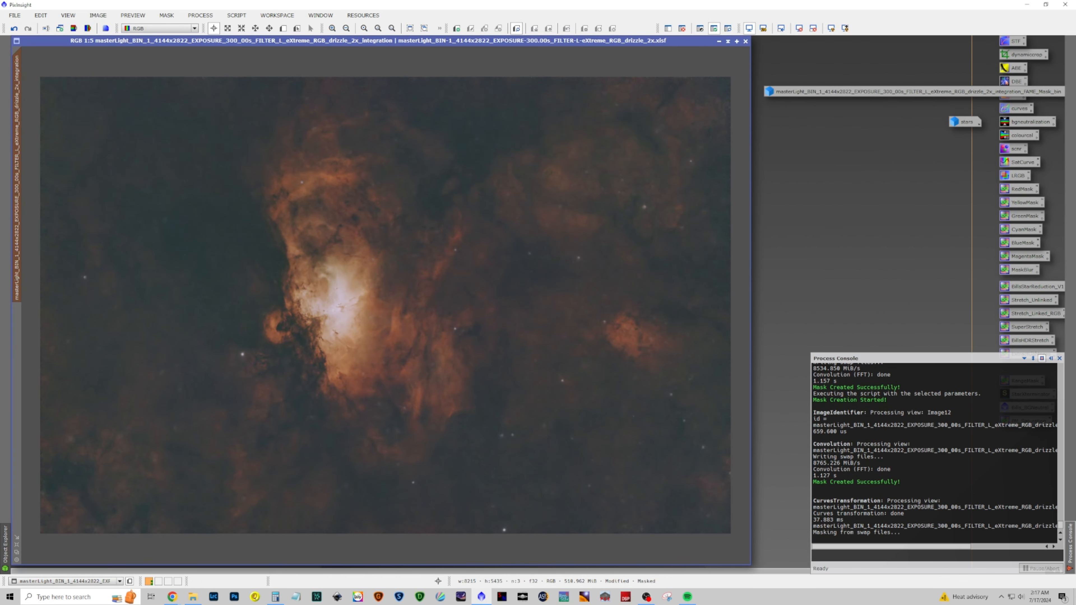
Remove the mask from the RGB image and open CurvesTransformation again
{"action": "left_click", "coordinate": [166, 15]}
{"action": "left_click", "coordinate": [172, 42]}
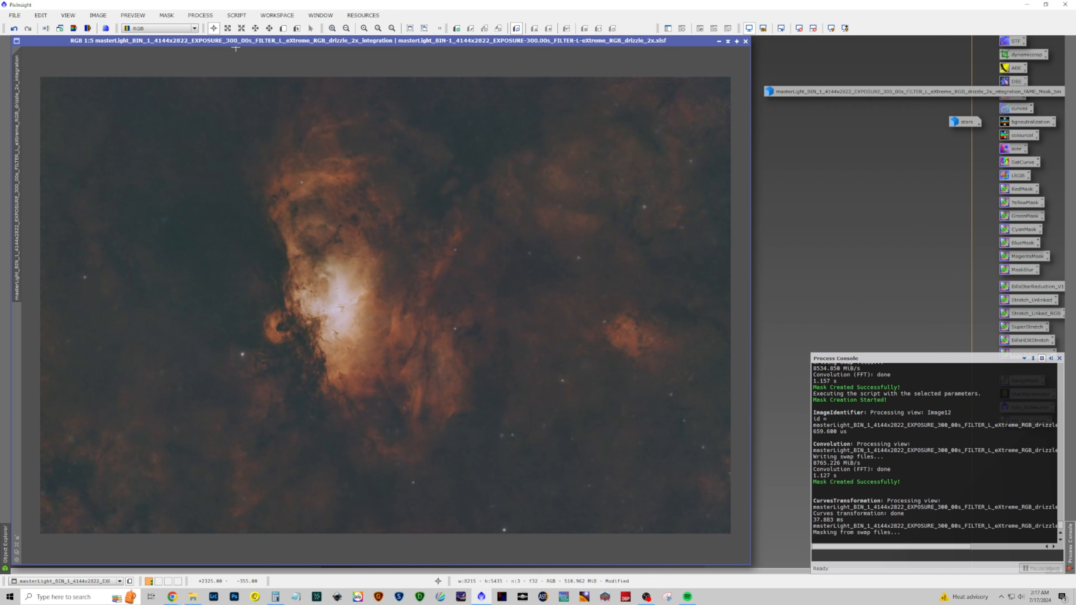
{"action": "left_click", "coordinate": [200, 15]}
{"action": "mouse_move", "coordinate": [219, 30]}
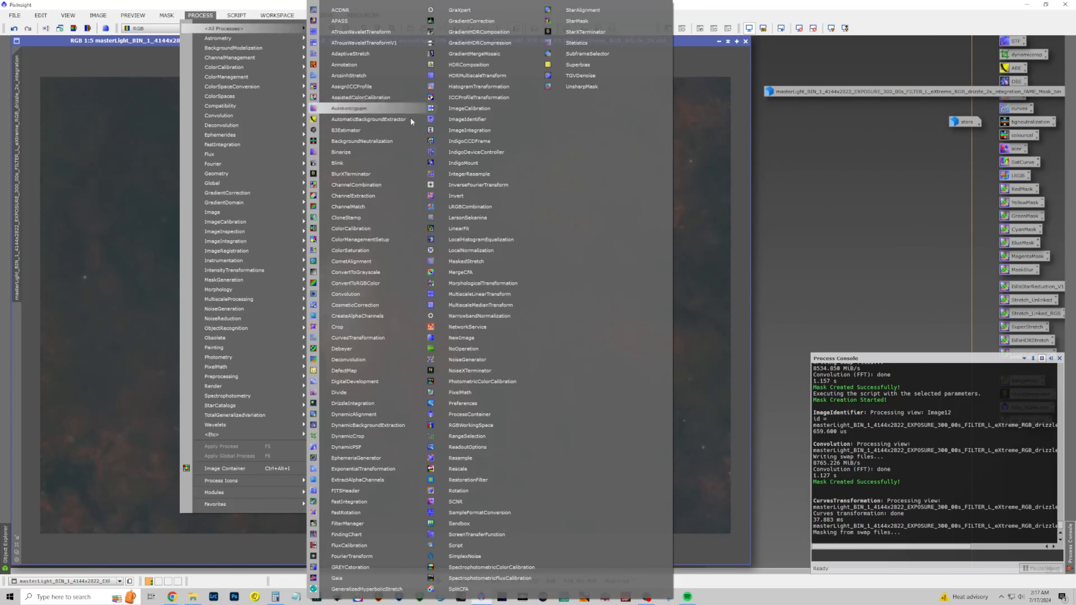
{"action": "left_click", "coordinate": [379, 337]}
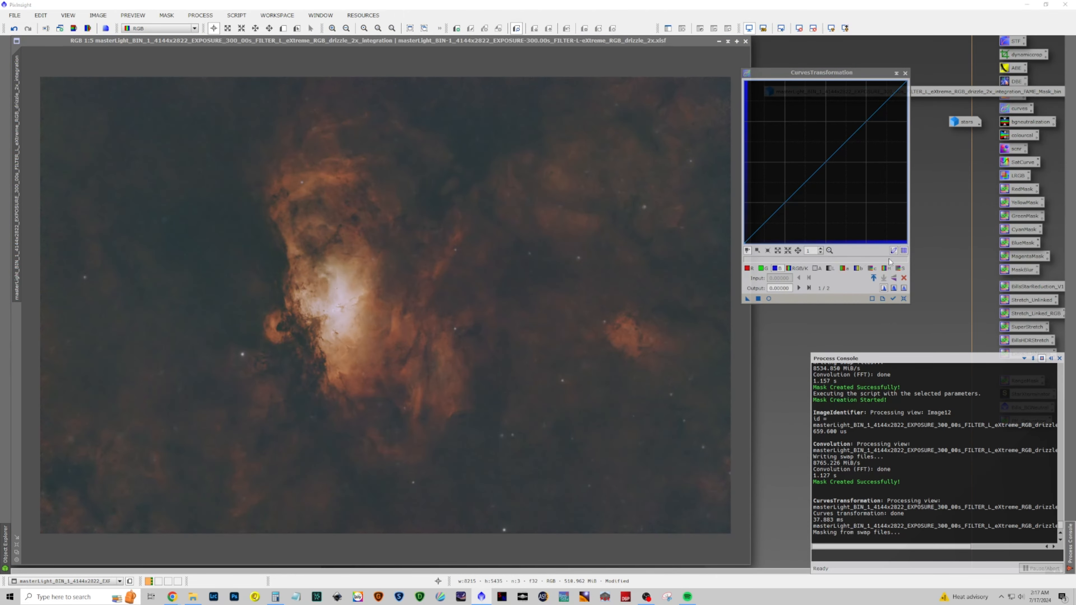
Build an RGB/K contrast curve with shadow, midtone and highlight points while previewing in real time
{"action": "left_click", "coordinate": [796, 268]}
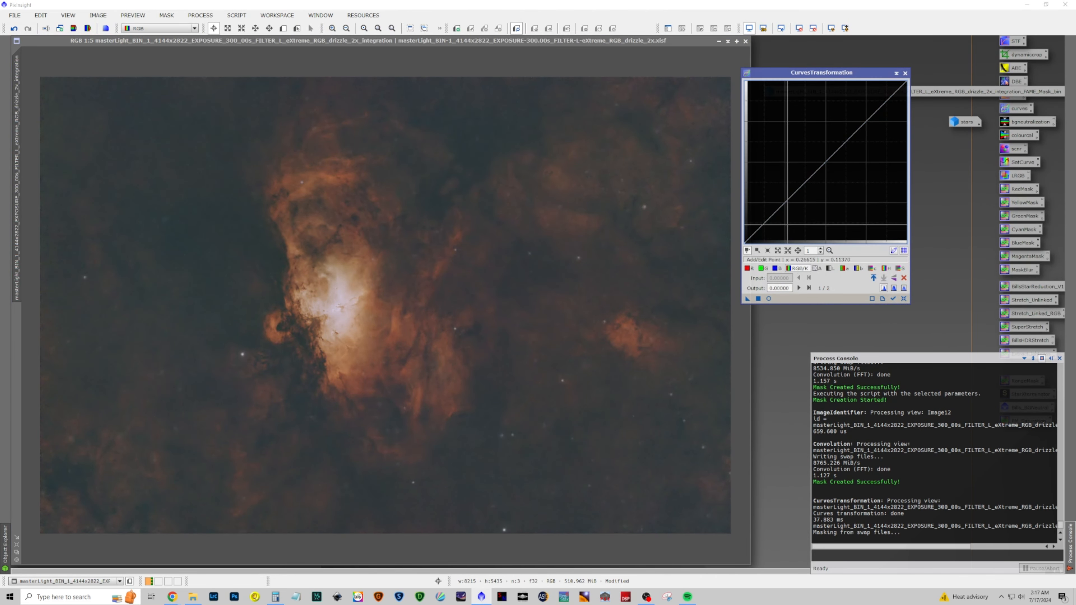
{"action": "left_click", "coordinate": [768, 298]}
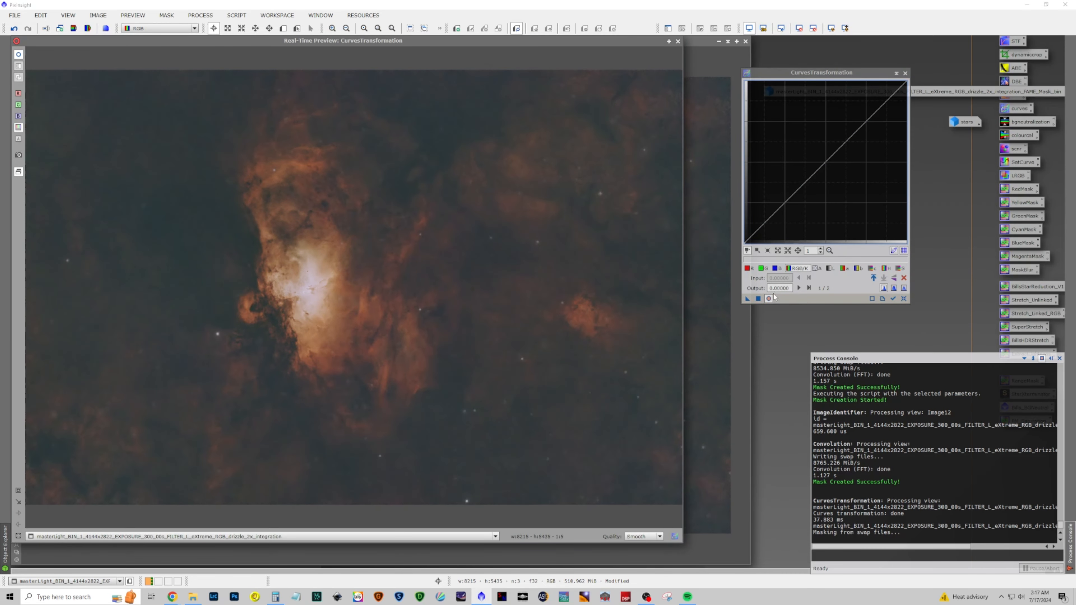
{"action": "left_click", "coordinate": [766, 224]}
{"action": "left_click_drag", "start_coordinate": [765, 225], "coordinate": [765, 225]}
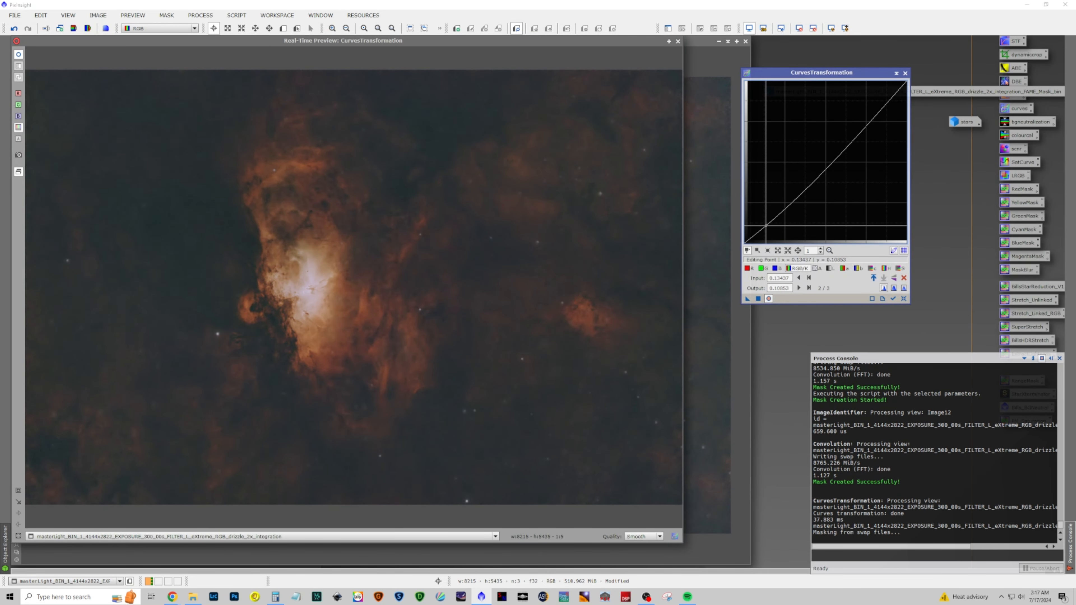
{"action": "left_click_drag", "start_coordinate": [844, 152], "coordinate": [867, 110]}
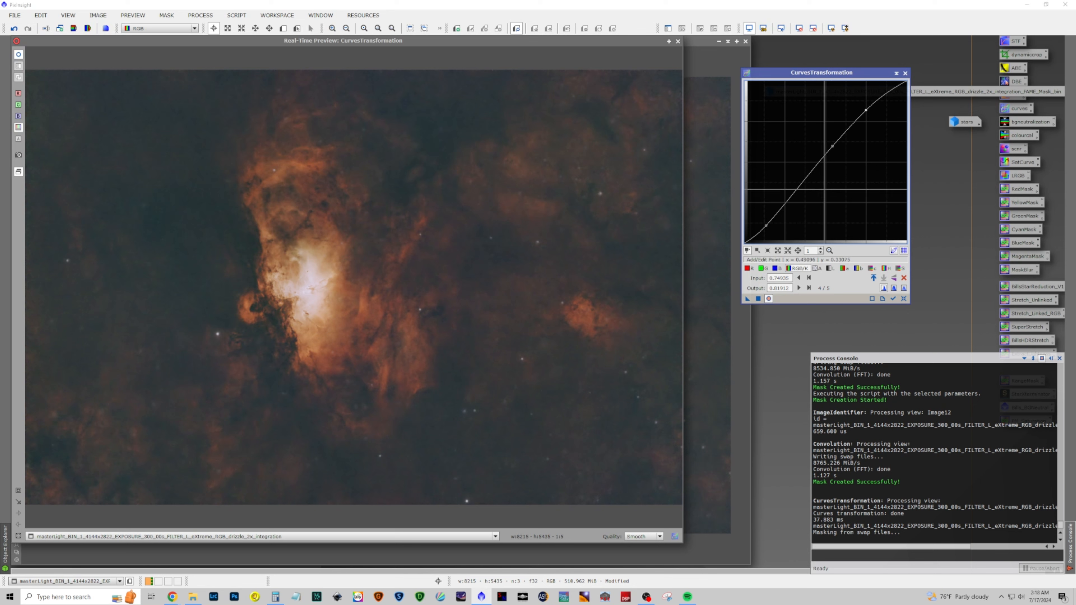
{"action": "left_click_drag", "start_coordinate": [797, 189], "coordinate": [790, 188]}
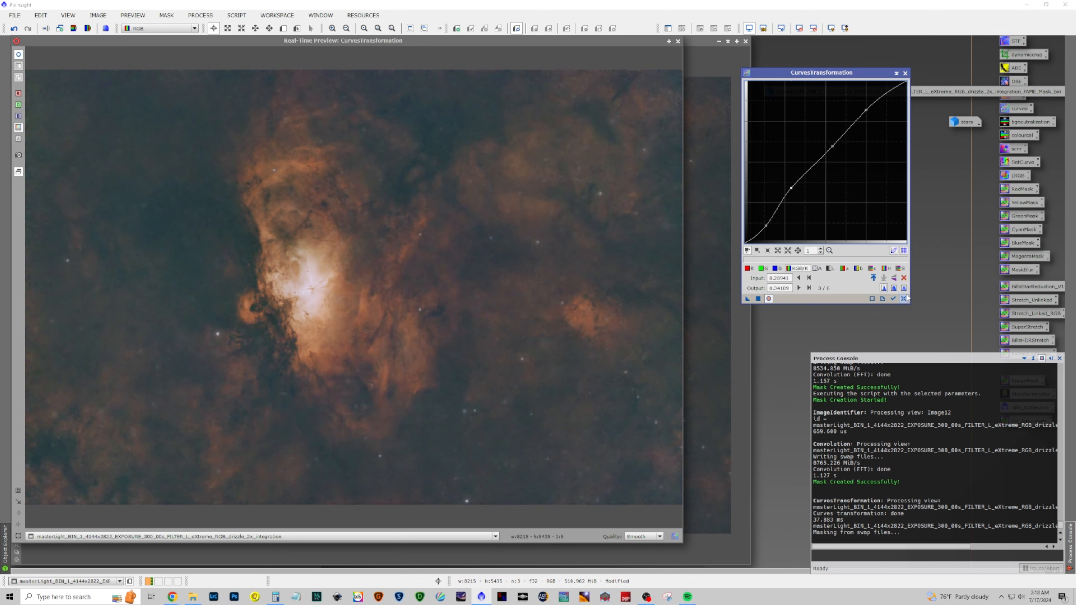
Toggle the real-time preview repeatedly to compare the image with and without the curve
{"action": "left_click", "coordinate": [769, 300]}
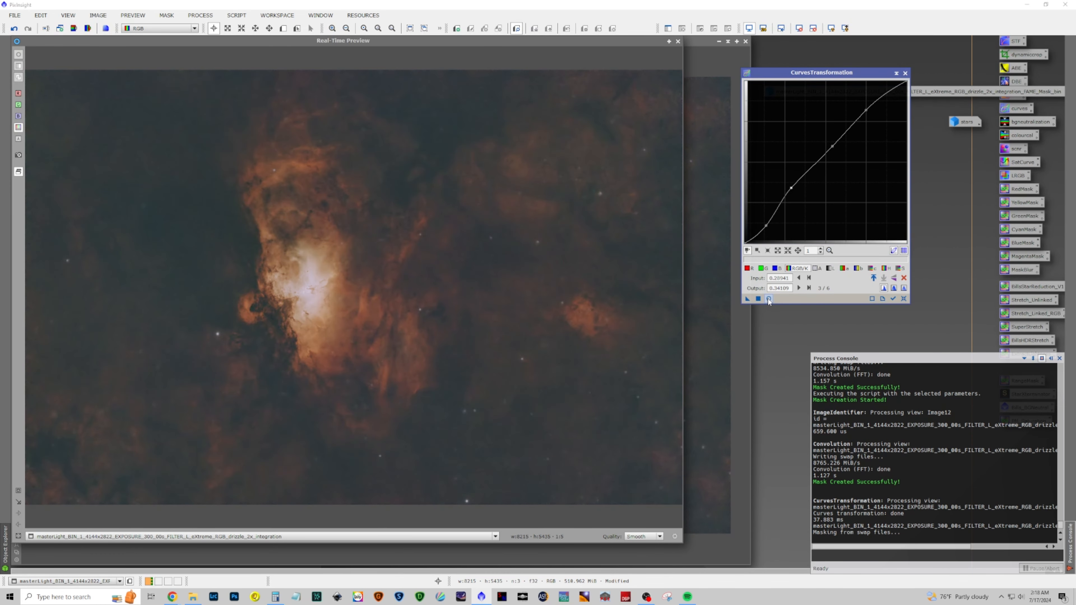
{"action": "left_click", "coordinate": [768, 299]}
{"action": "left_click", "coordinate": [769, 299]}
{"action": "left_click", "coordinate": [768, 299]}
{"action": "left_click", "coordinate": [768, 299]}
{"action": "left_click", "coordinate": [769, 299]}
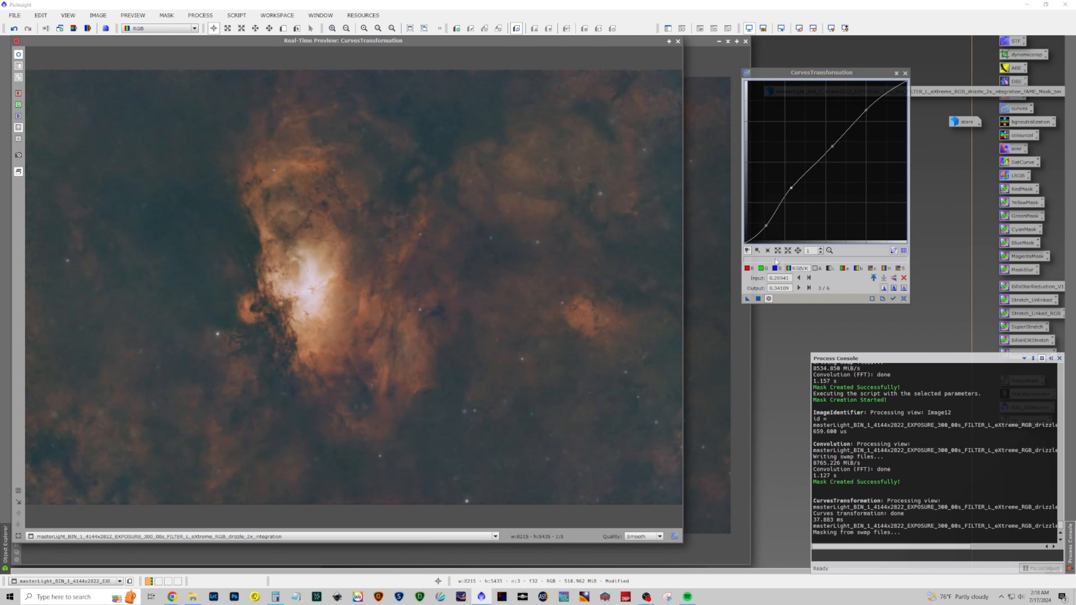
Lower the shadow point of the RGB/K curve slightly and compare the result in the preview
{"action": "left_click_drag", "start_coordinate": [766, 226], "coordinate": [767, 230]}
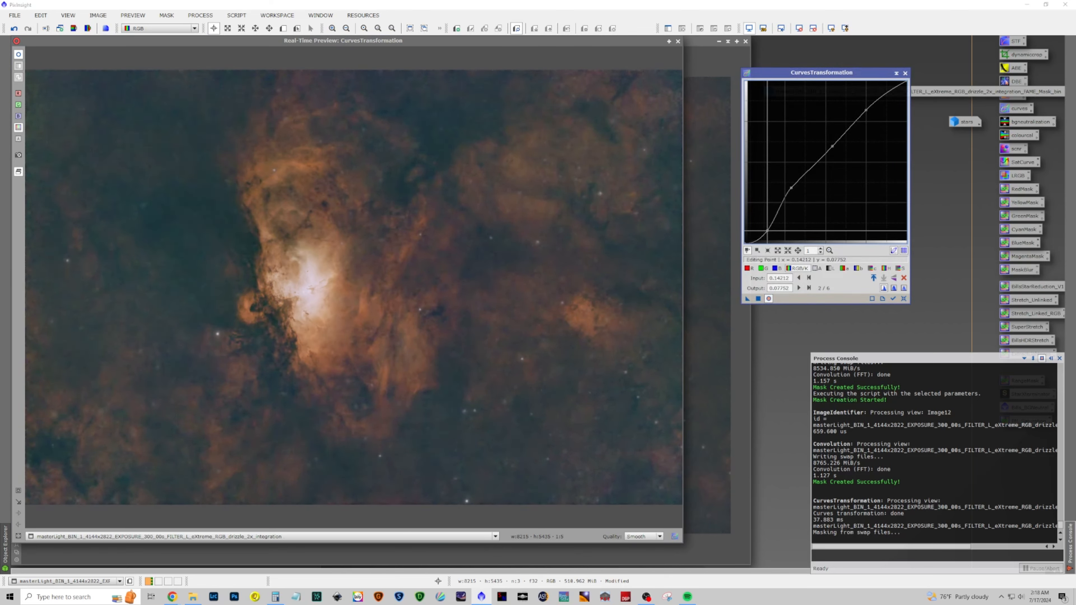
{"action": "left_click", "coordinate": [768, 298]}
{"action": "left_click", "coordinate": [768, 299]}
{"action": "left_click", "coordinate": [768, 299]}
{"action": "left_click", "coordinate": [768, 299]}
{"action": "left_click", "coordinate": [768, 299]}
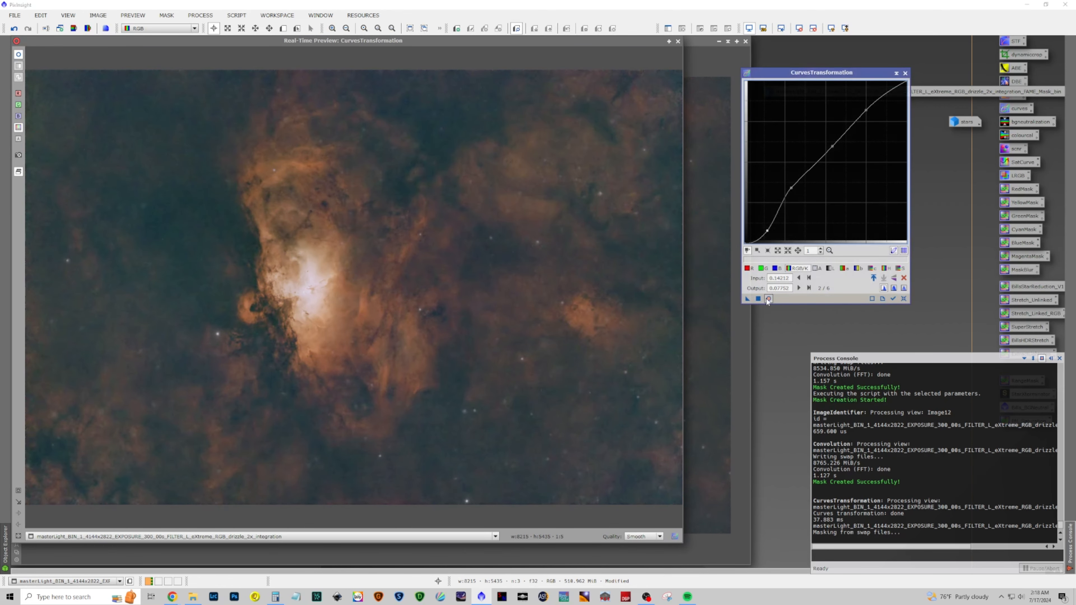
{"action": "left_click", "coordinate": [769, 299]}
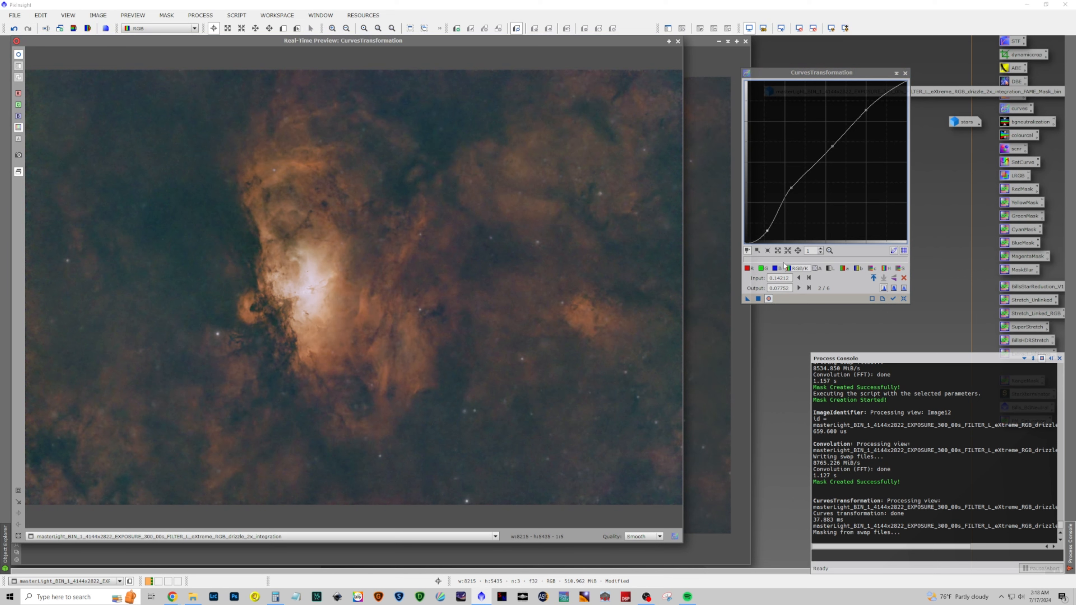
Nudge the shadow point of the RGB/K curve again and recheck it against the preview
{"action": "left_click_drag", "start_coordinate": [767, 230], "coordinate": [766, 229]}
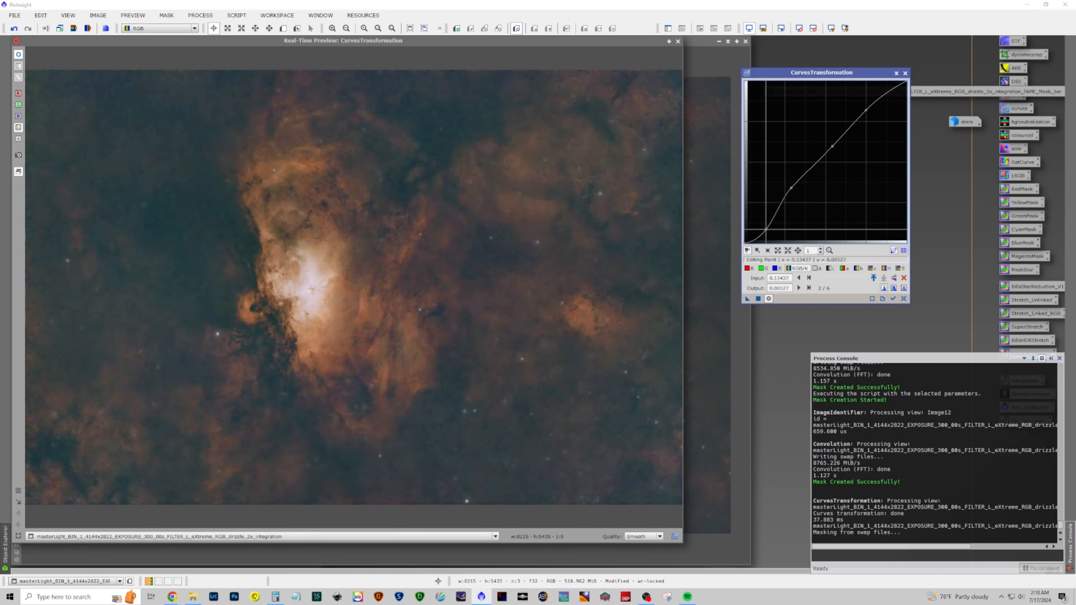
{"action": "left_click", "coordinate": [766, 300]}
{"action": "left_click", "coordinate": [765, 301]}
{"action": "left_click", "coordinate": [765, 301]}
{"action": "left_click", "coordinate": [764, 301]}
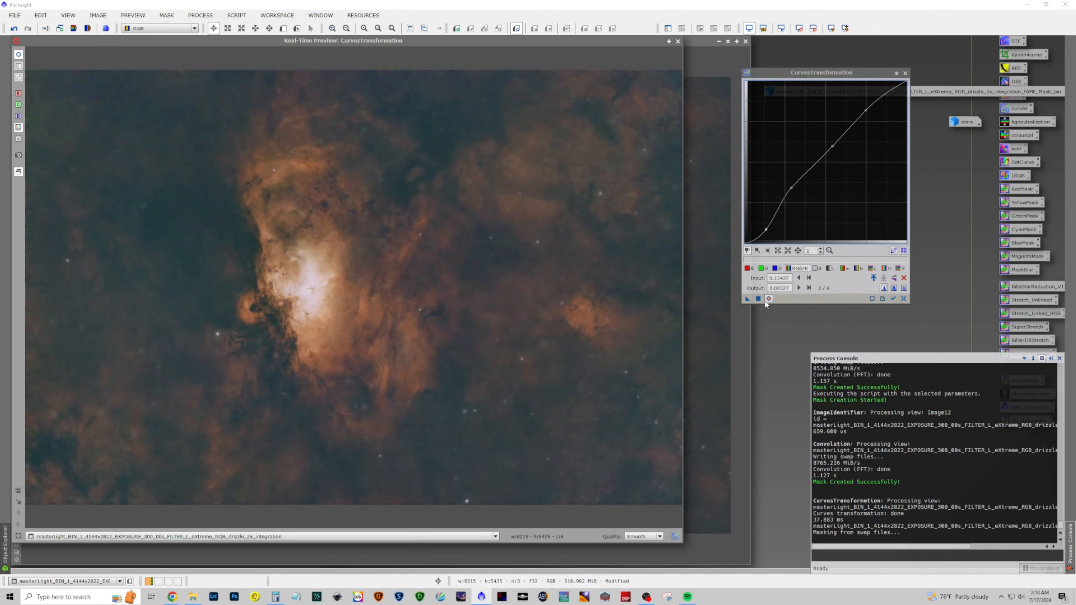
{"action": "left_click", "coordinate": [765, 301]}
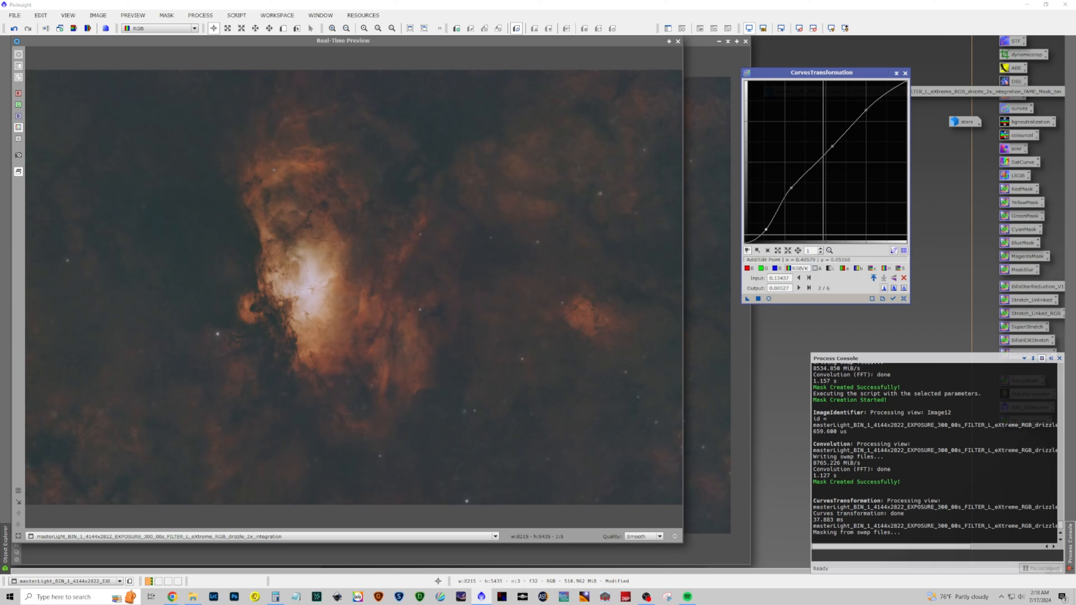
Apply the RGB/K curve to the image, reset the curve, and close CurvesTransformation
{"action": "left_click", "coordinate": [758, 299]}
{"action": "left_click", "coordinate": [902, 298]}
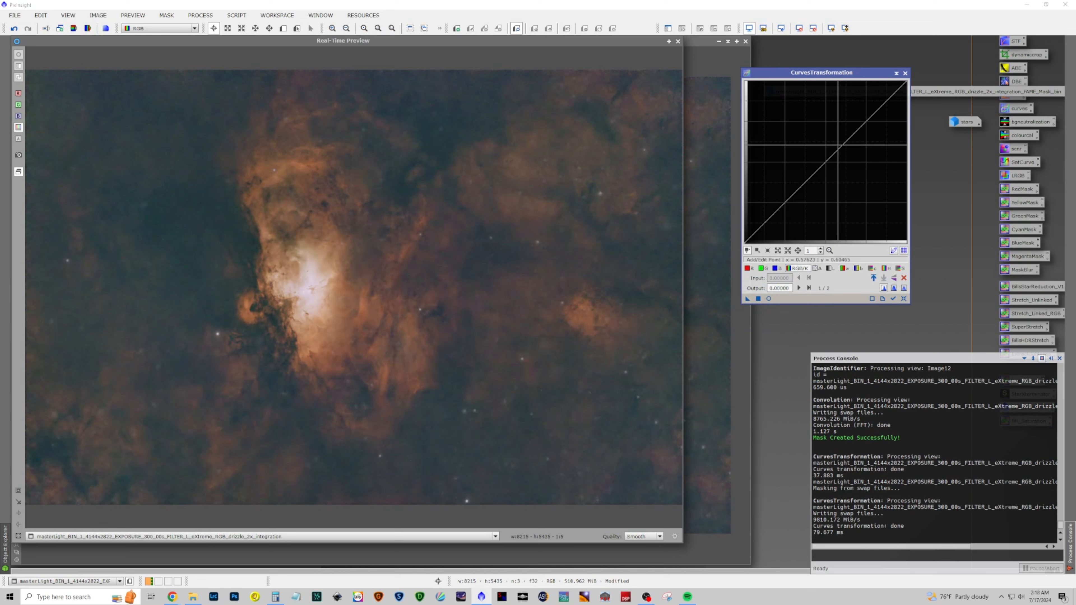
{"action": "left_click", "coordinate": [897, 73]}
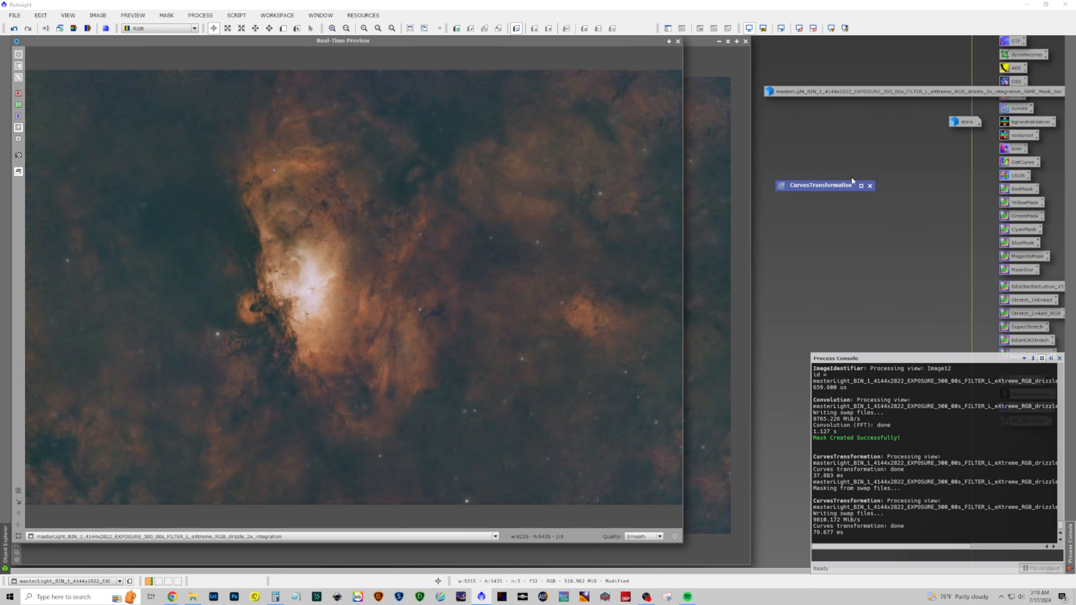
Close the CurvesTransformation window and the real-time preview
{"action": "left_click", "coordinate": [860, 187]}
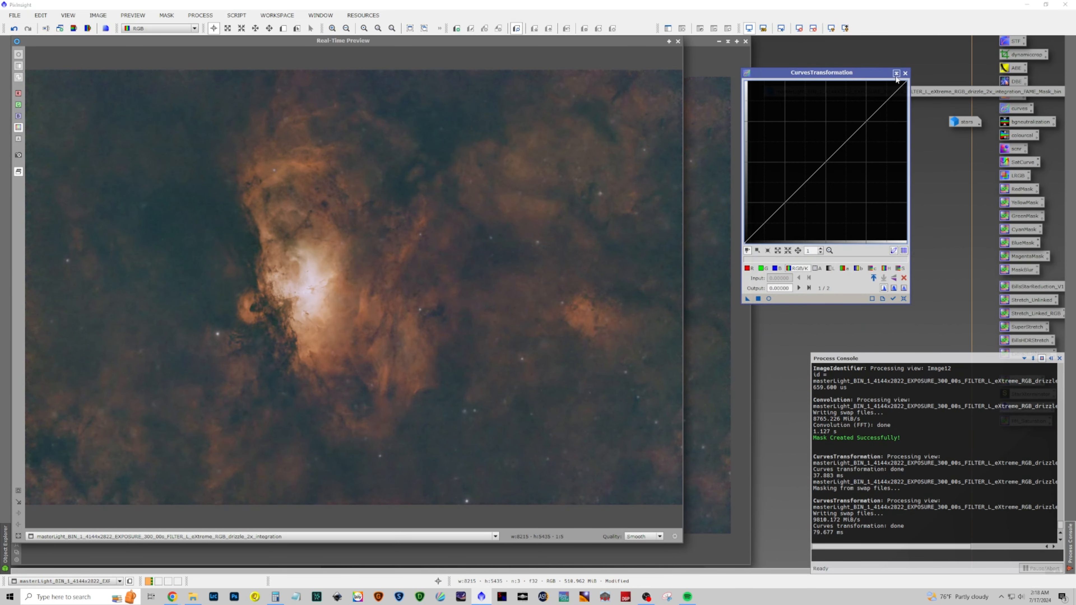
{"action": "left_click", "coordinate": [904, 74]}
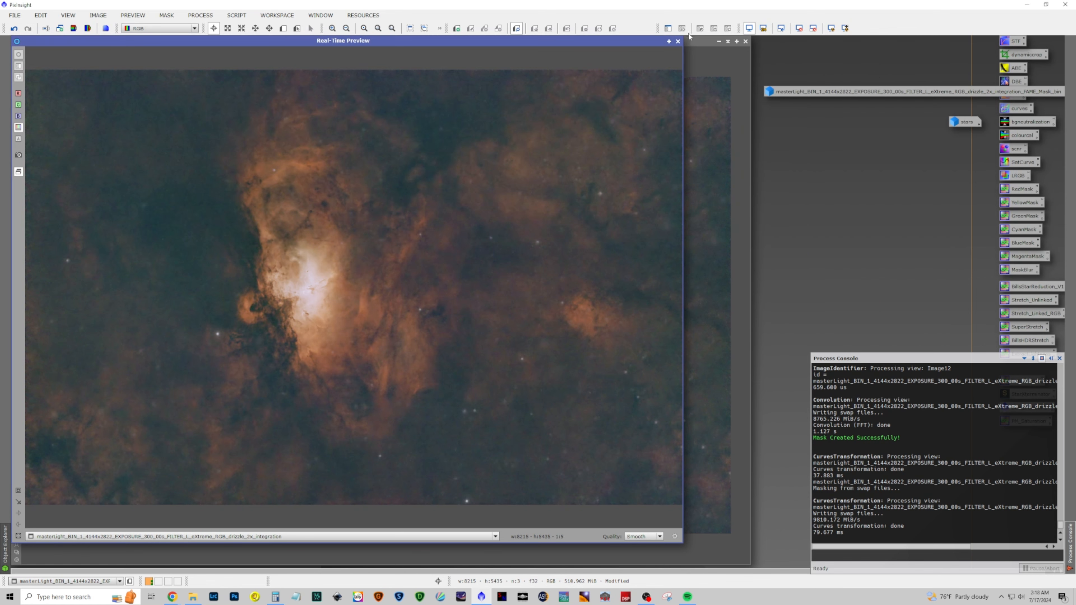
{"action": "left_click", "coordinate": [676, 41]}
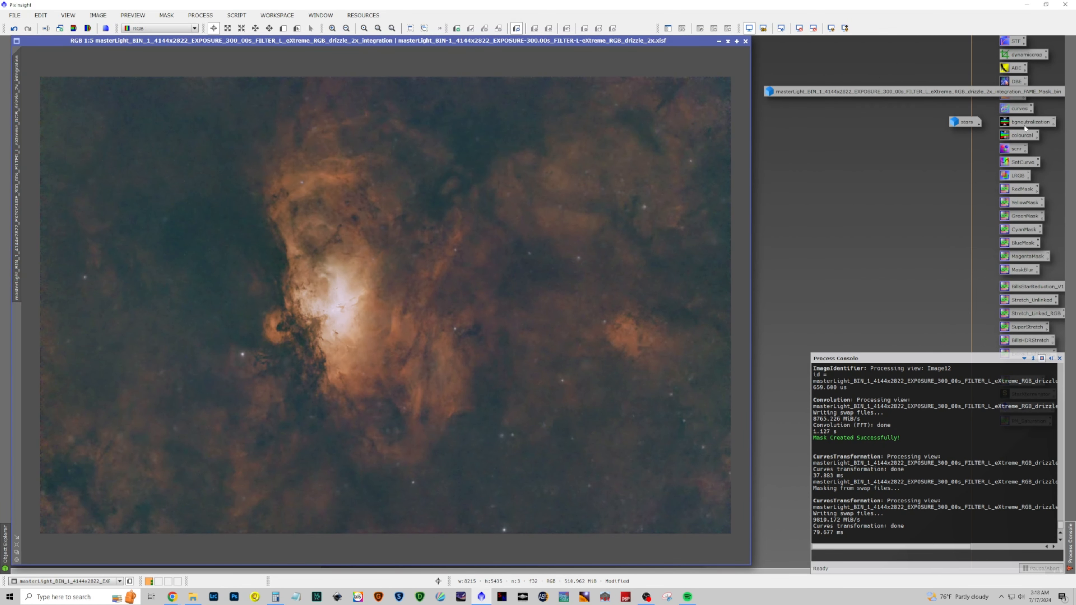
Apply BackgroundNeutralization from its process icon to the image, then undo it
{"action": "left_click_drag", "start_coordinate": [1018, 123], "coordinate": [452, 203]}
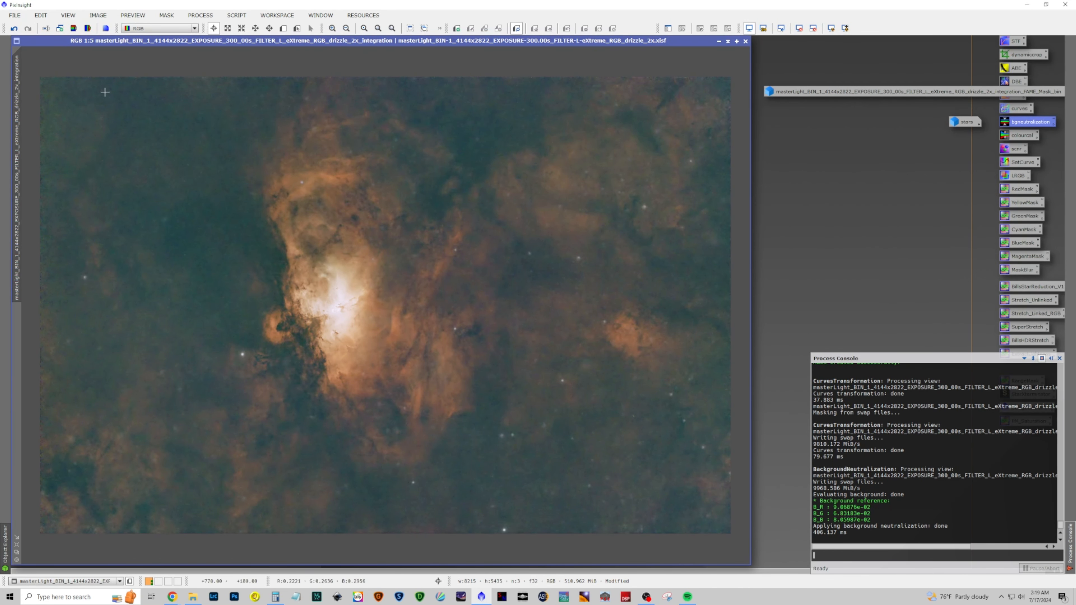
{"action": "left_click", "coordinate": [14, 29]}
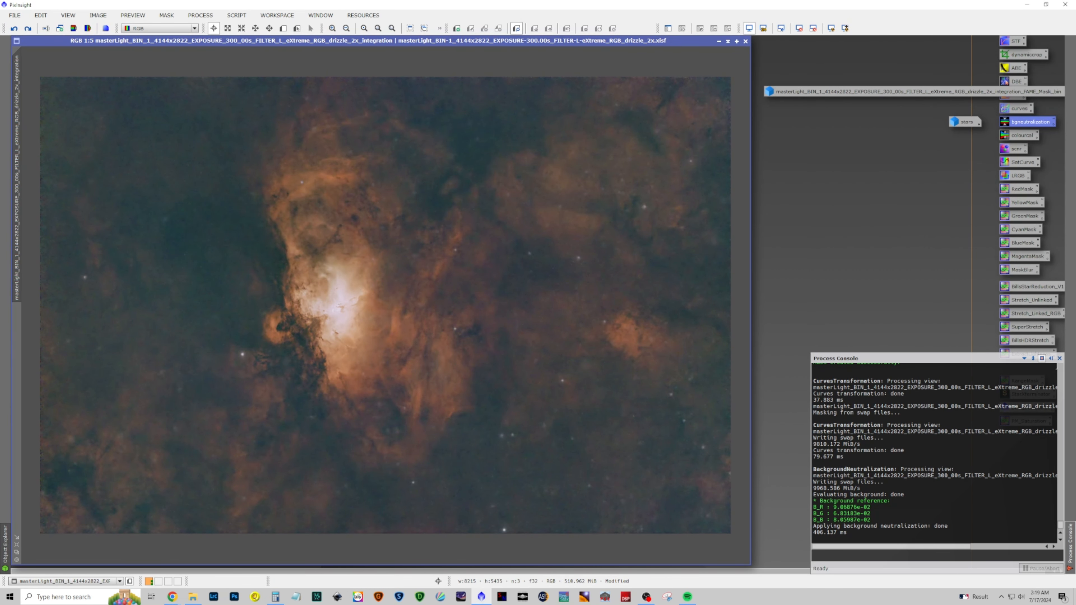
Run the PixelMath process icon to generate a DeleteMe image, then close that image
{"action": "left_click", "coordinate": [1059, 358]}
{"action": "left_click_drag", "start_coordinate": [1026, 409], "coordinate": [461, 267]}
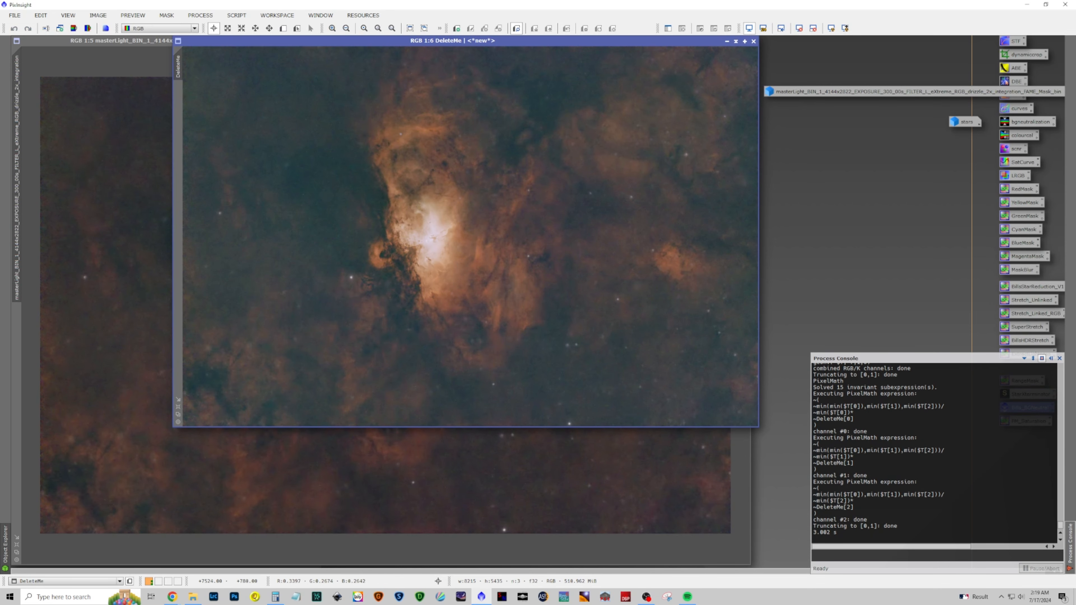
{"action": "left_click", "coordinate": [753, 42]}
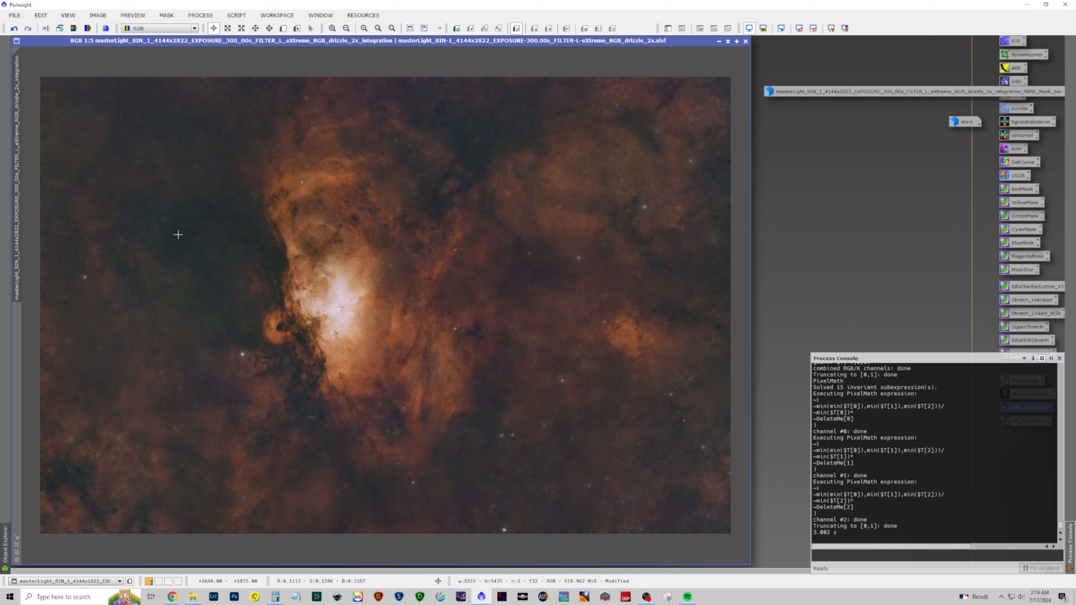
Apply BackgroundNeutralization from its process icon to the RGB image again
{"action": "left_click_drag", "start_coordinate": [1036, 127], "coordinate": [417, 153]}
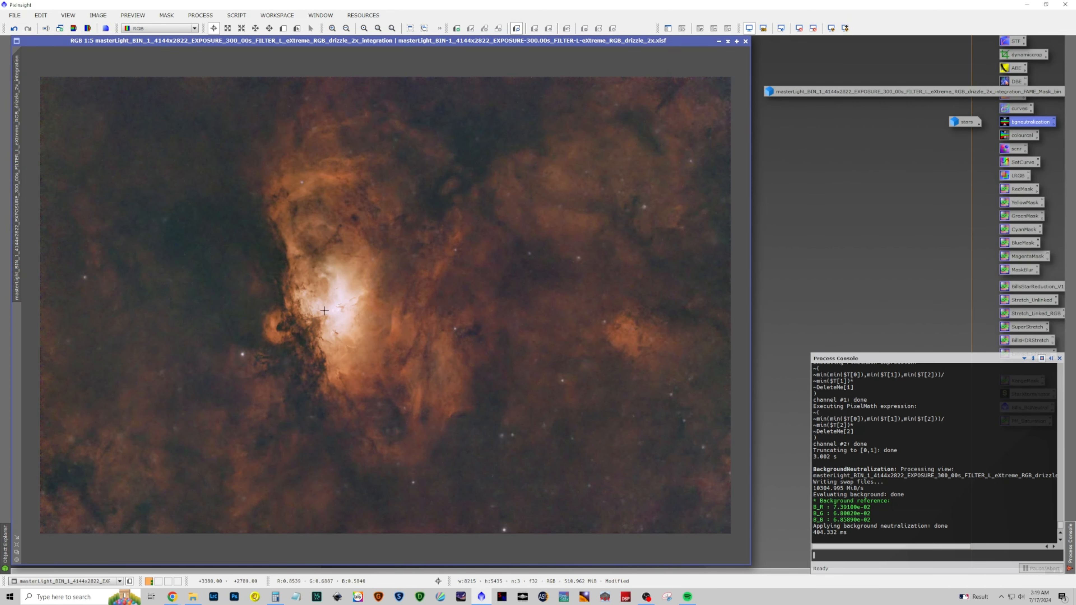
{"action": "scroll", "coordinate": [324, 311], "scroll_direction": "up", "scroll_amount": 3}
{"action": "scroll", "coordinate": [334, 307], "scroll_direction": "down", "scroll_amount": 1}
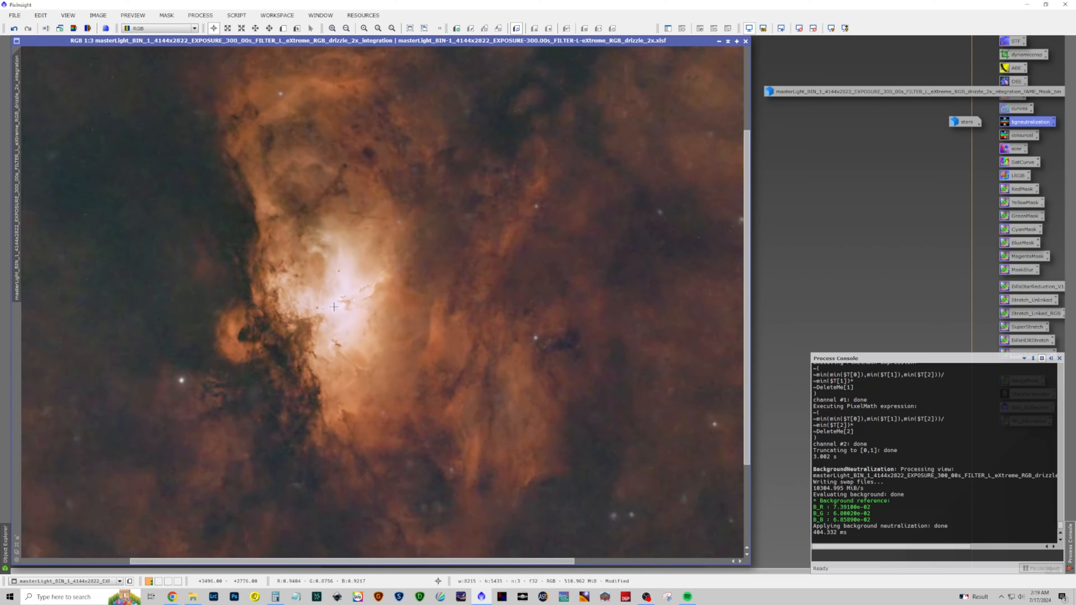
{"action": "scroll", "coordinate": [333, 307], "scroll_direction": "down", "scroll_amount": 1}
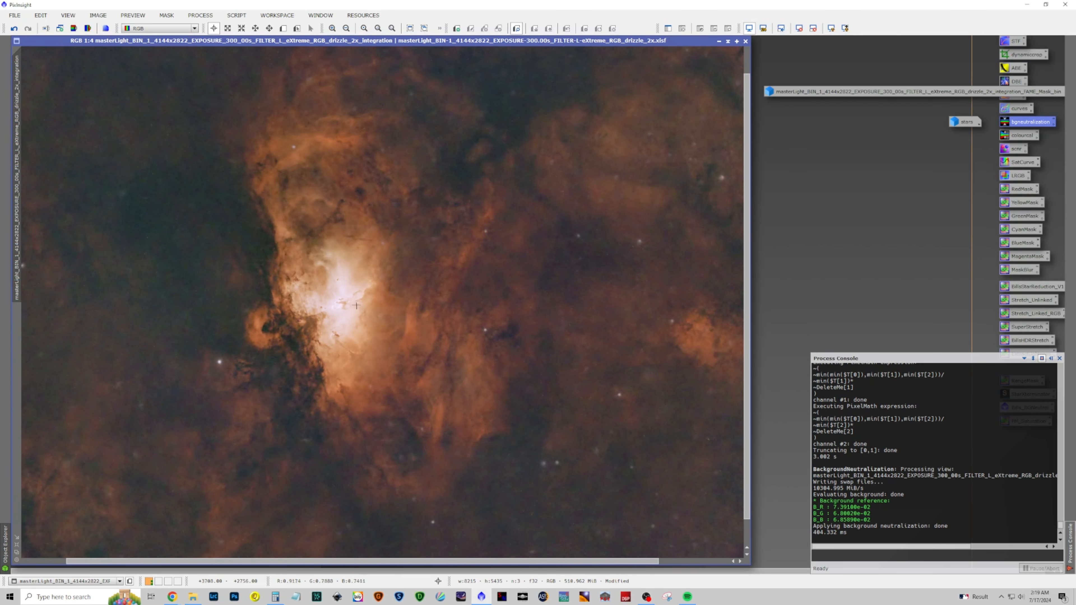
Open the FAME mask image, apply it as a mask to the RGB image, and minimize it
{"action": "double_click", "coordinate": [856, 95]}
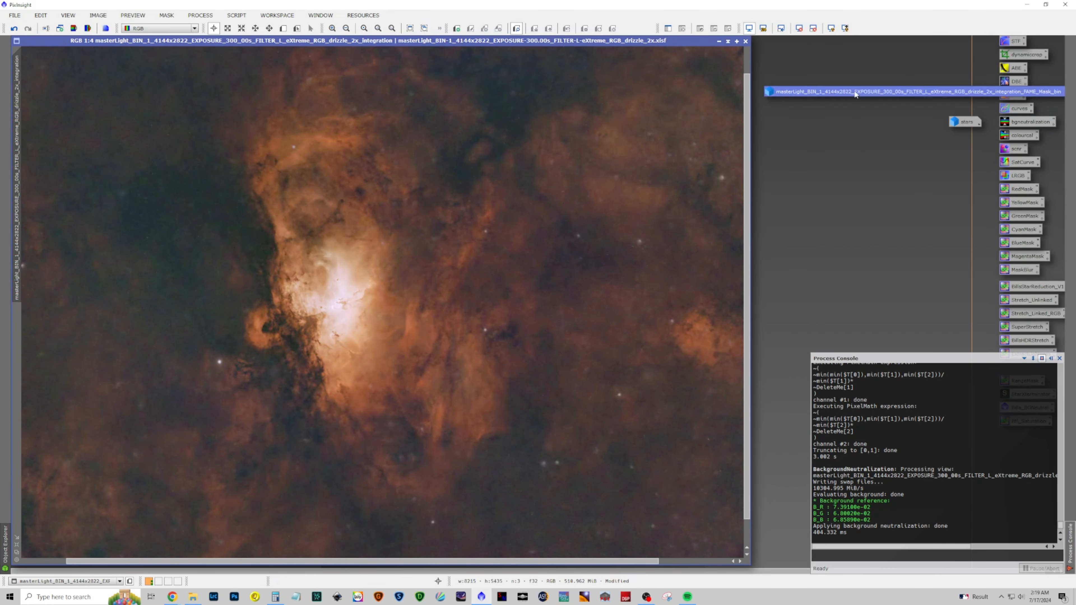
{"action": "left_click_drag", "start_coordinate": [167, 260], "coordinate": [16, 338]}
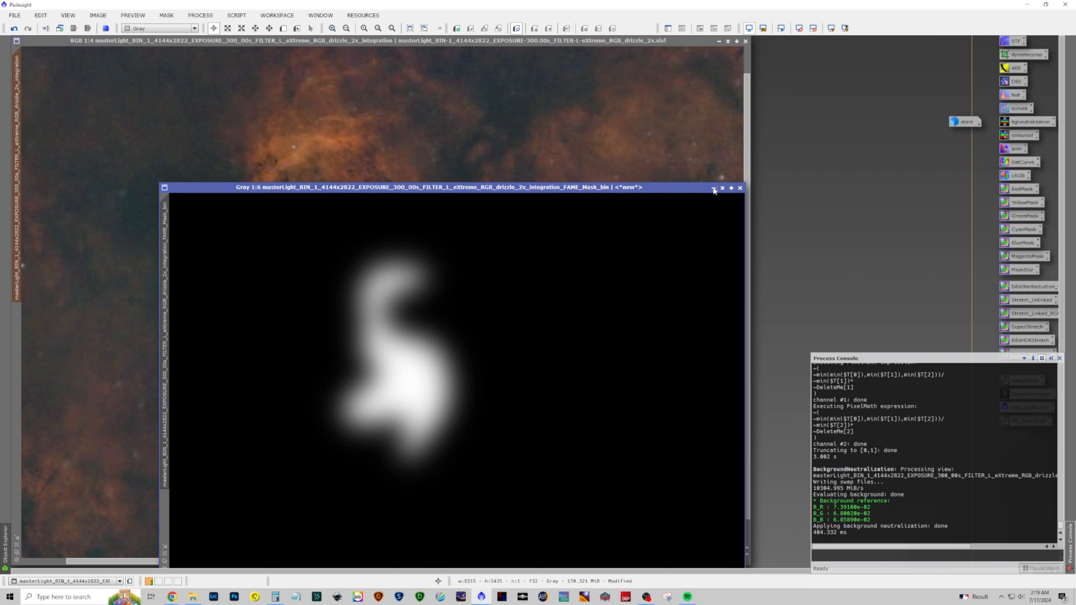
{"action": "left_click", "coordinate": [713, 189]}
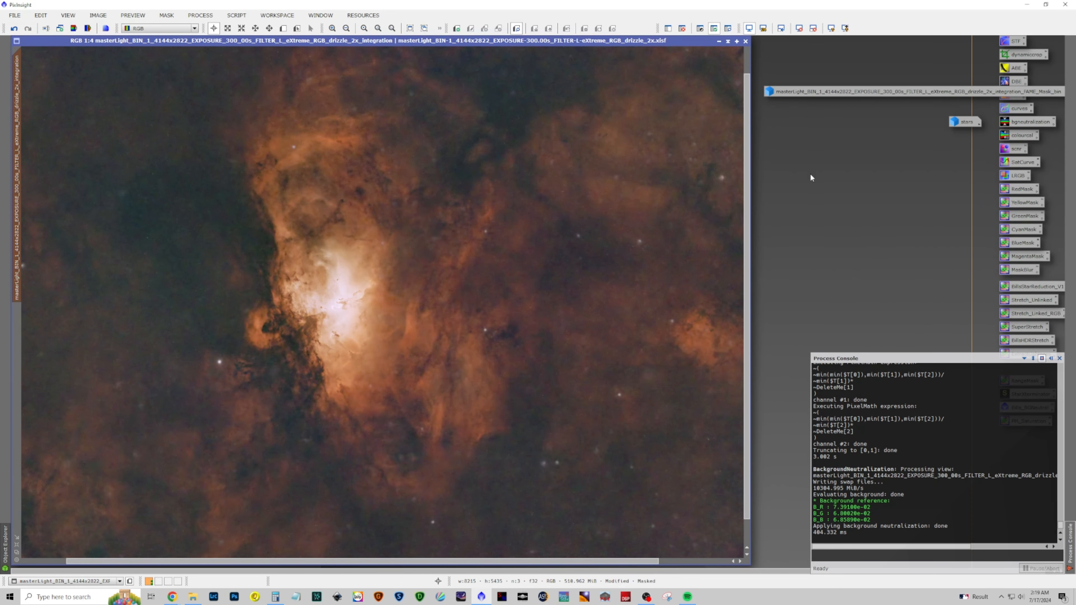
Open CurvesTransformation from the full process list
{"action": "left_click", "coordinate": [200, 15]}
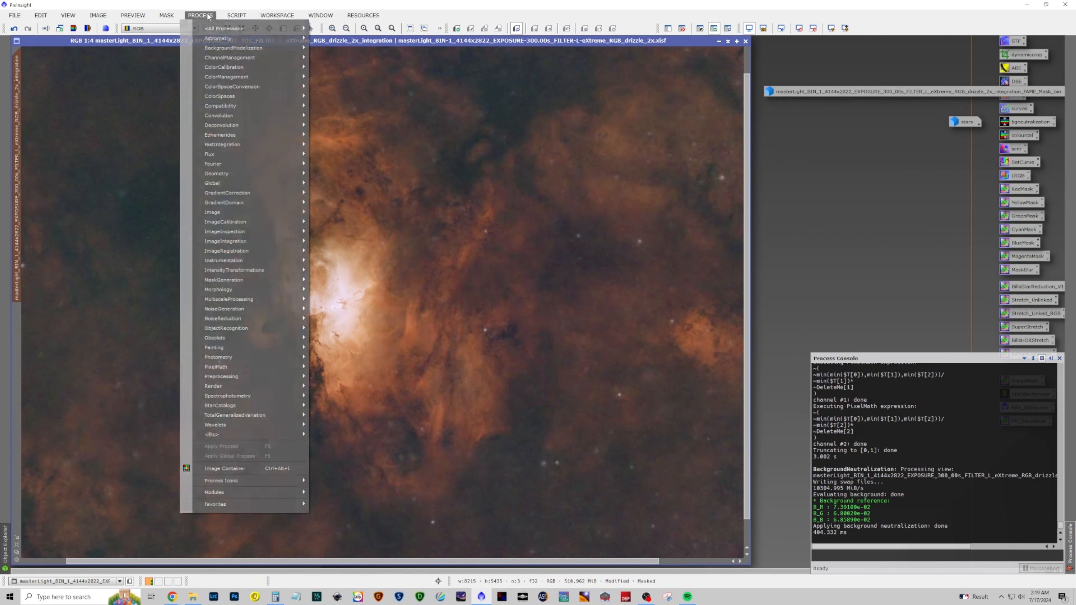
{"action": "mouse_move", "coordinate": [215, 29]}
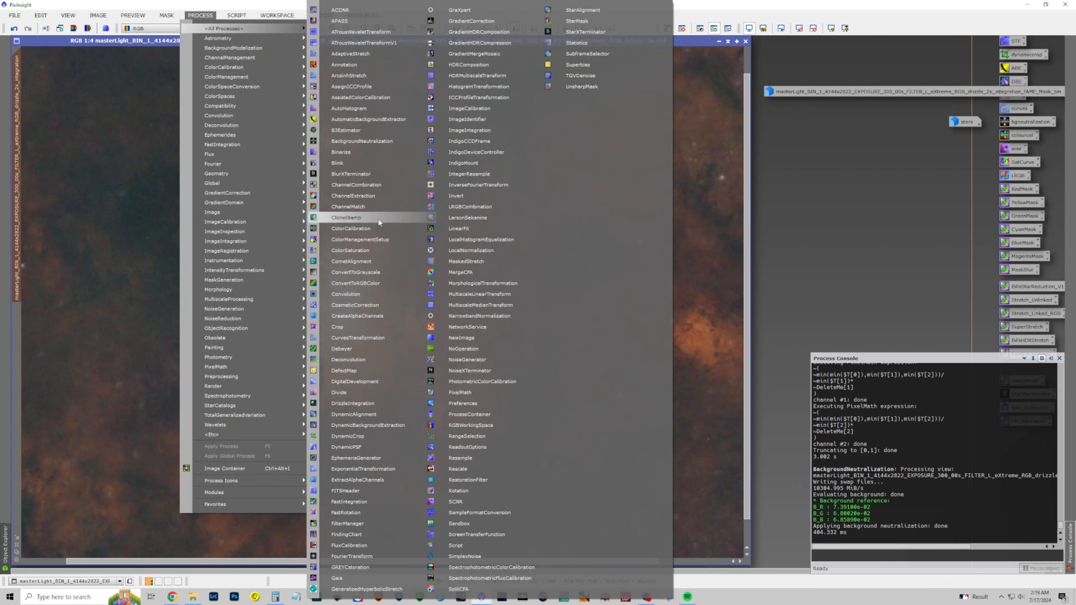
{"action": "left_click", "coordinate": [379, 339]}
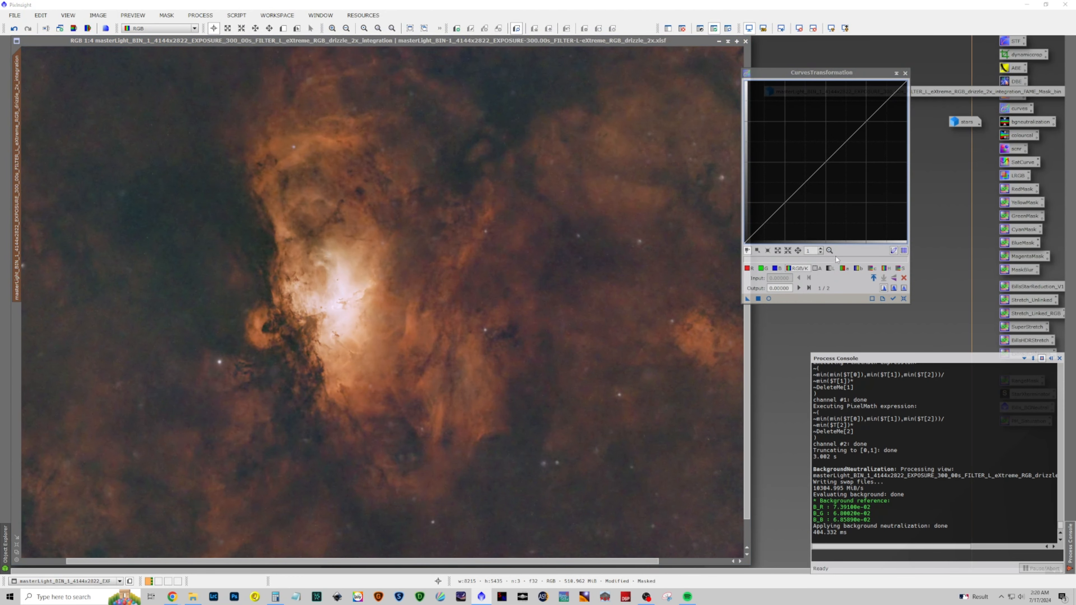
Shape a lightness curve with a lowered midpoint and a highlight point, then reset it
{"action": "left_click", "coordinate": [831, 269]}
{"action": "left_click_drag", "start_coordinate": [827, 162], "coordinate": [827, 174]}
{"action": "left_click", "coordinate": [768, 298]}
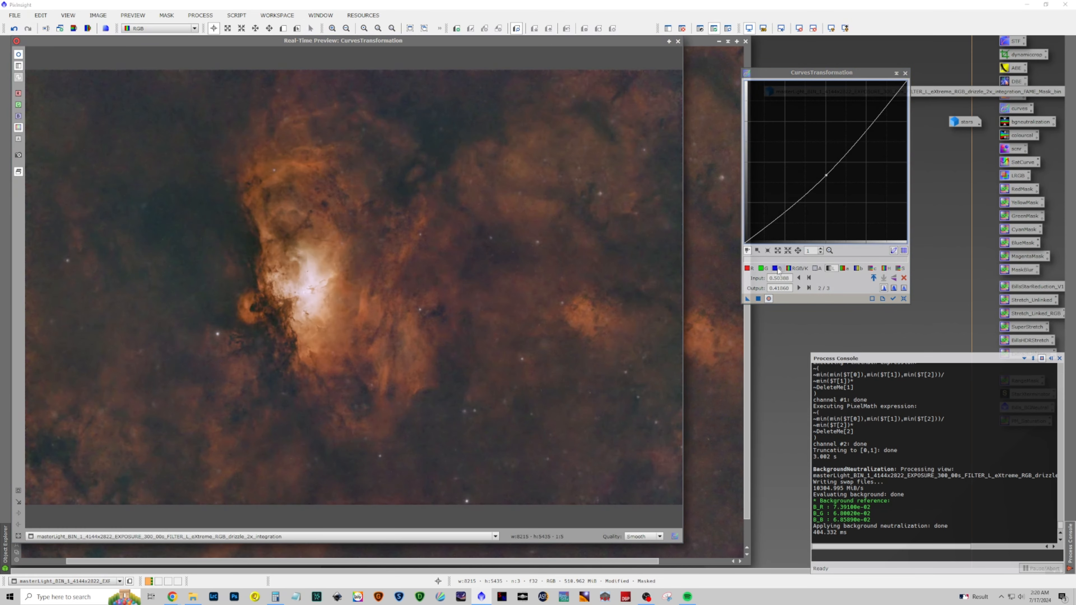
{"action": "mouse_move", "coordinate": [826, 174]}
{"action": "left_mouse_down"}
{"action": "mouse_move", "coordinate": [825, 163]}
{"action": "mouse_move", "coordinate": [824, 174]}
{"action": "left_mouse_up"}
{"action": "left_click", "coordinate": [887, 106]}
{"action": "left_click_drag", "start_coordinate": [886, 106], "coordinate": [885, 109]}
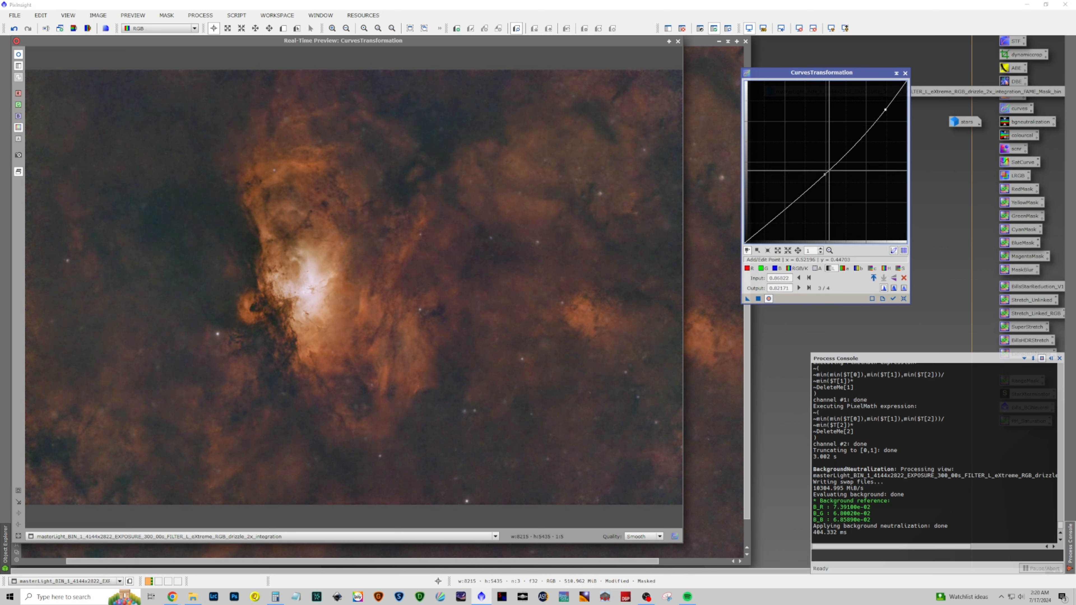
{"action": "left_click_drag", "start_coordinate": [822, 174], "coordinate": [826, 166]}
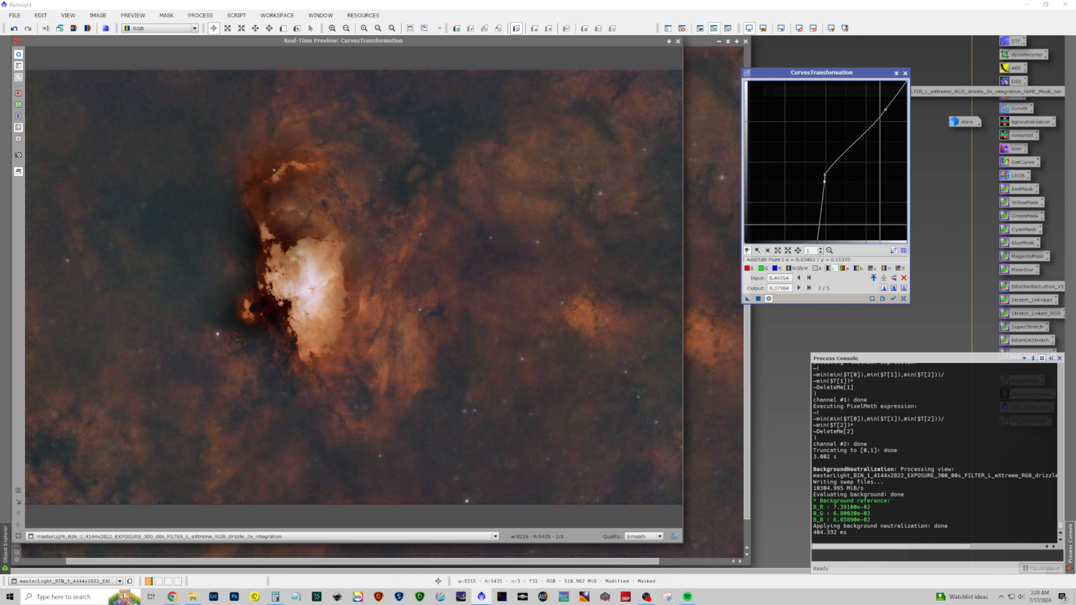
{"action": "left_click", "coordinate": [903, 299]}
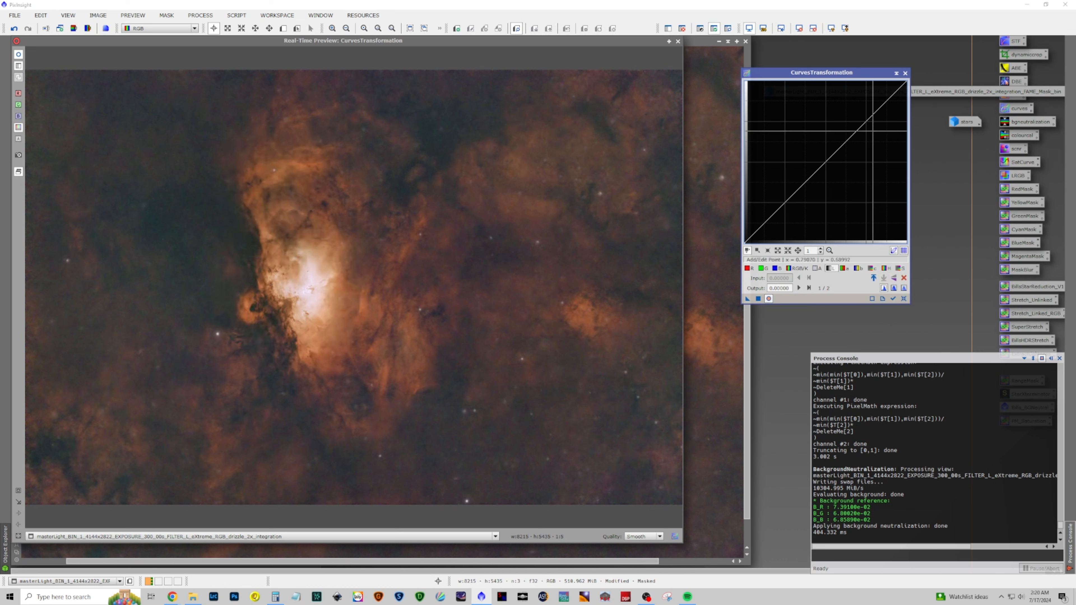
Select the CIE L* curve and add a point at input 0.80620, output 0.77770
{"action": "left_click", "coordinate": [833, 268]}
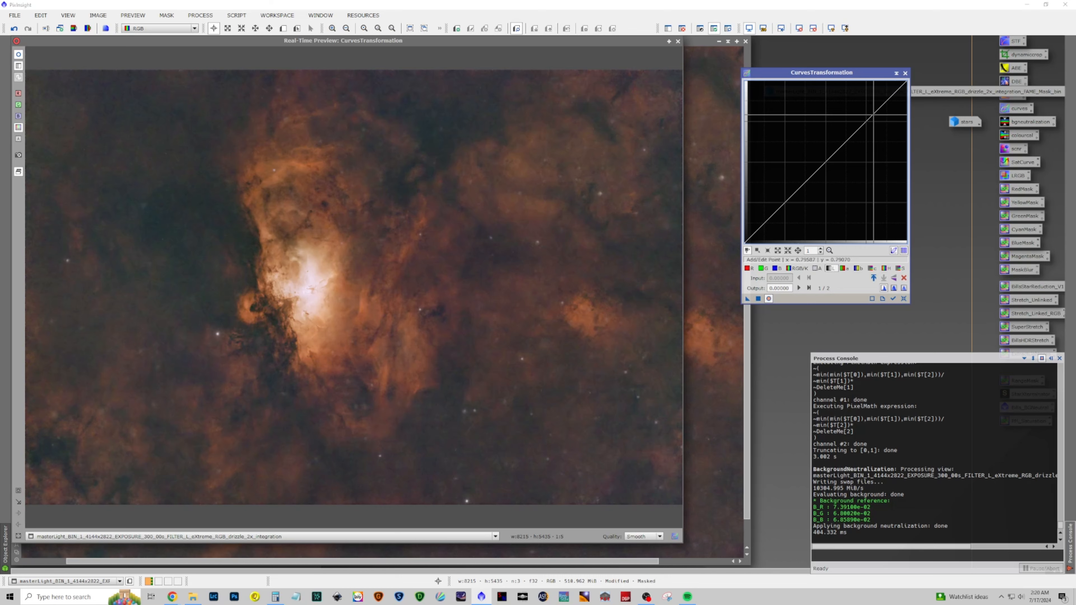
{"action": "left_click", "coordinate": [875, 117]}
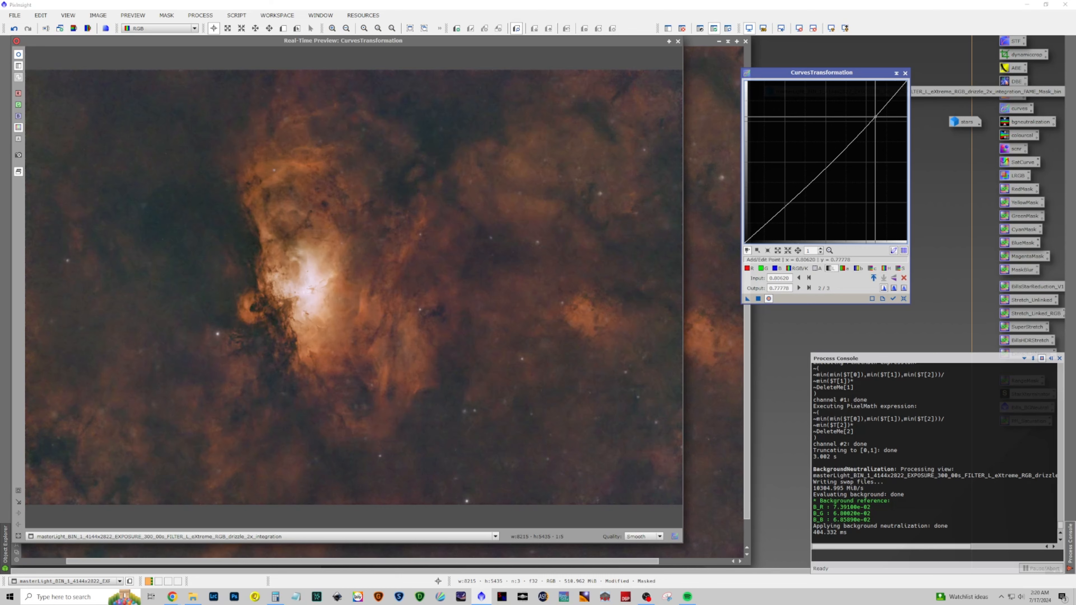
Switch to the RGB/K curve and add points at about 0.20/0.16 and 0.82/0.80
{"action": "left_click", "coordinate": [798, 268]}
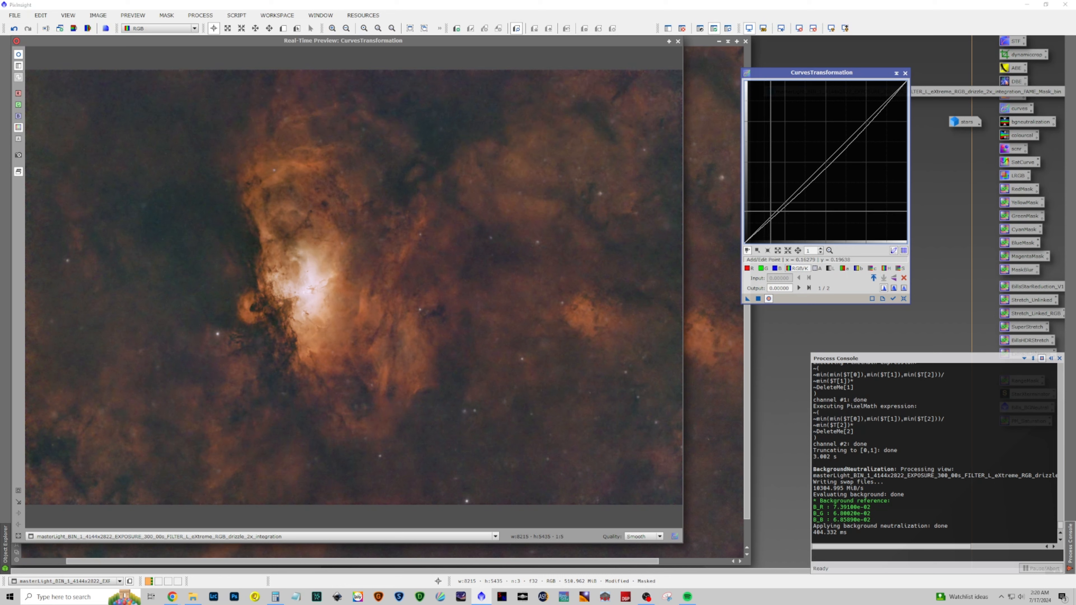
{"action": "left_click", "coordinate": [777, 216]}
{"action": "left_click_drag", "start_coordinate": [775, 215], "coordinate": [777, 216]}
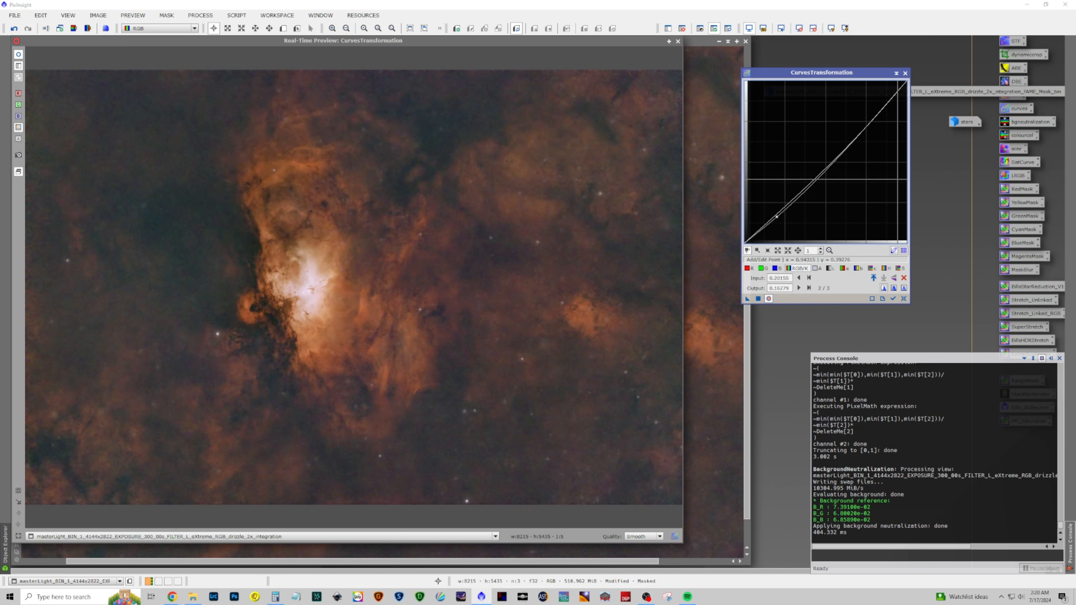
{"action": "left_click", "coordinate": [879, 113]}
{"action": "left_click_drag", "start_coordinate": [880, 112], "coordinate": [878, 111]}
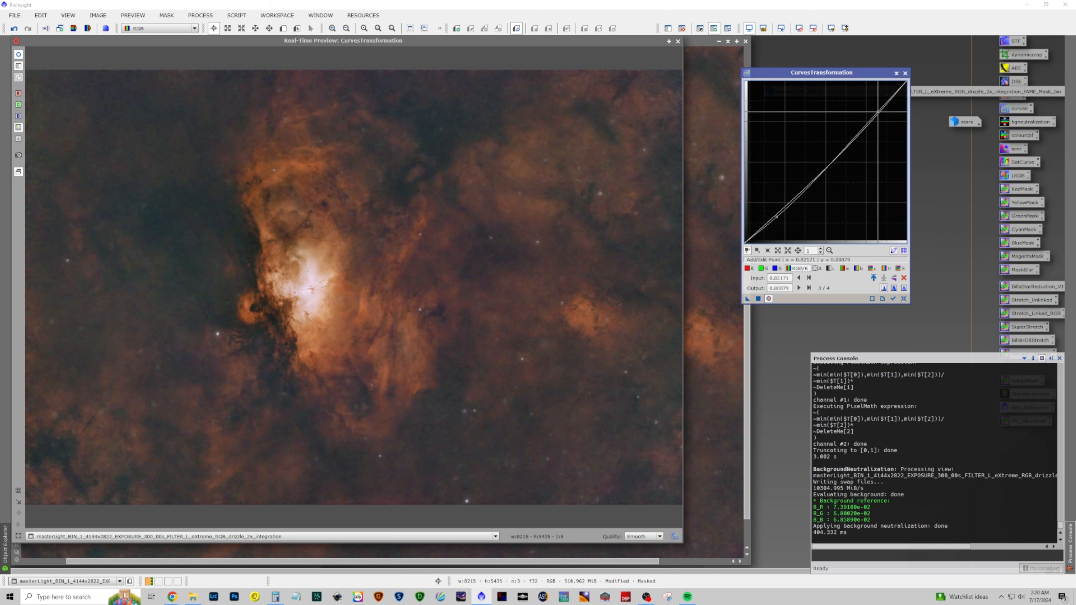
Toggle the real-time preview repeatedly to compare the image with and without the curves
{"action": "left_click", "coordinate": [769, 299]}
{"action": "left_click", "coordinate": [769, 298]}
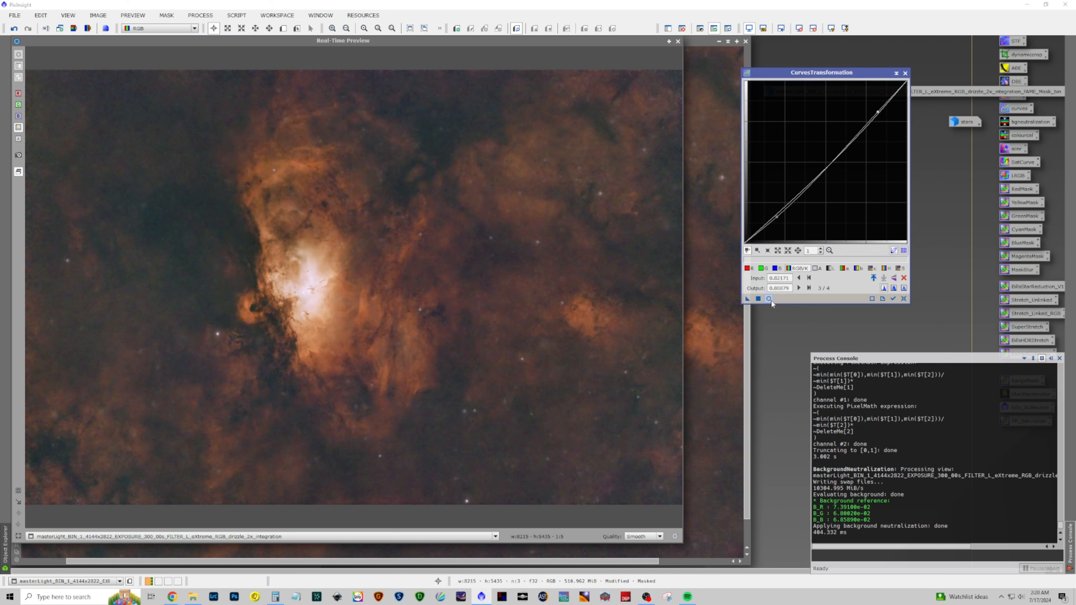
{"action": "left_click", "coordinate": [769, 299]}
{"action": "left_click", "coordinate": [769, 298]}
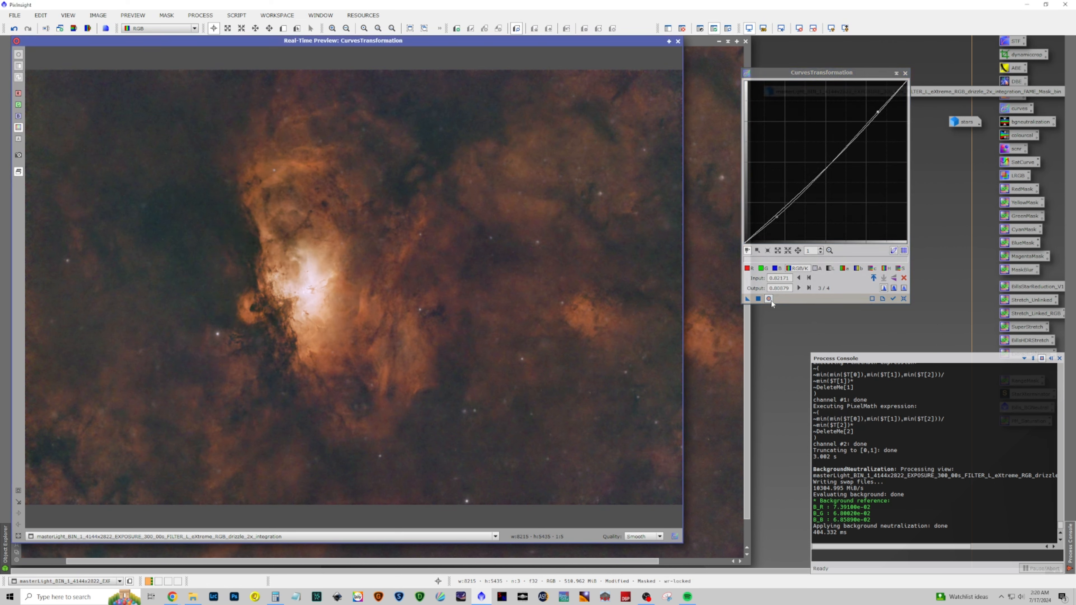
Apply the curves to the masked image, reset them, and close CurvesTransformation and the preview
{"action": "left_click", "coordinate": [756, 299]}
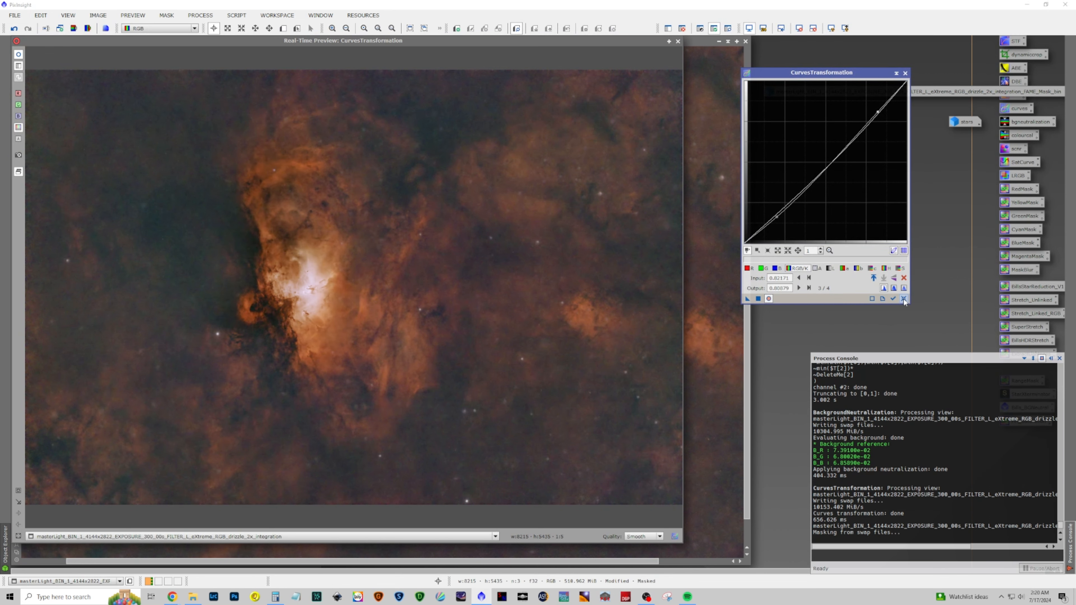
{"action": "left_click", "coordinate": [903, 299]}
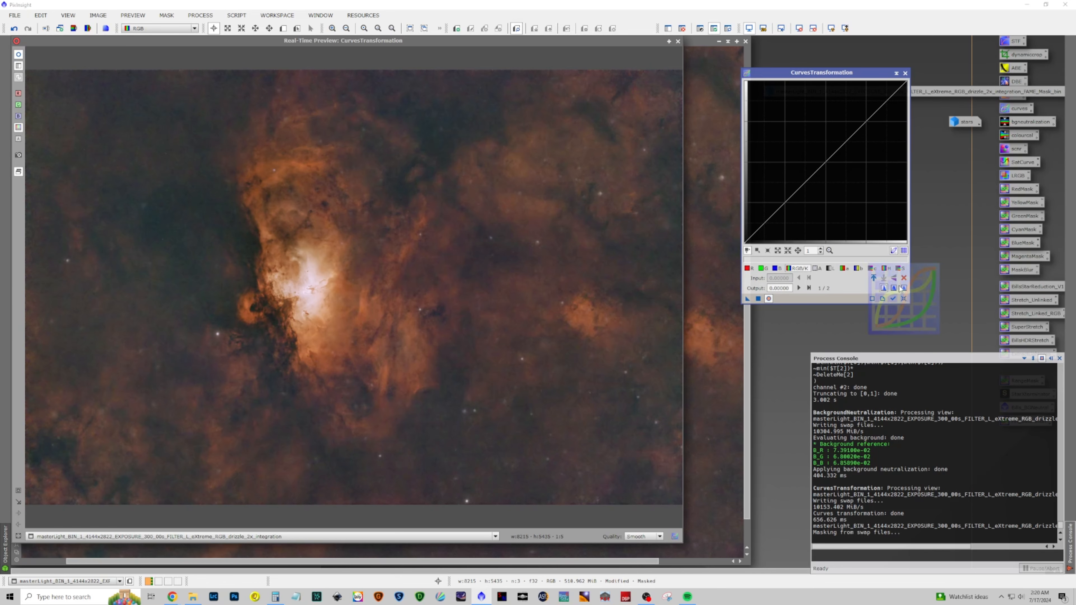
{"action": "left_click", "coordinate": [905, 73]}
{"action": "left_click", "coordinate": [678, 42]}
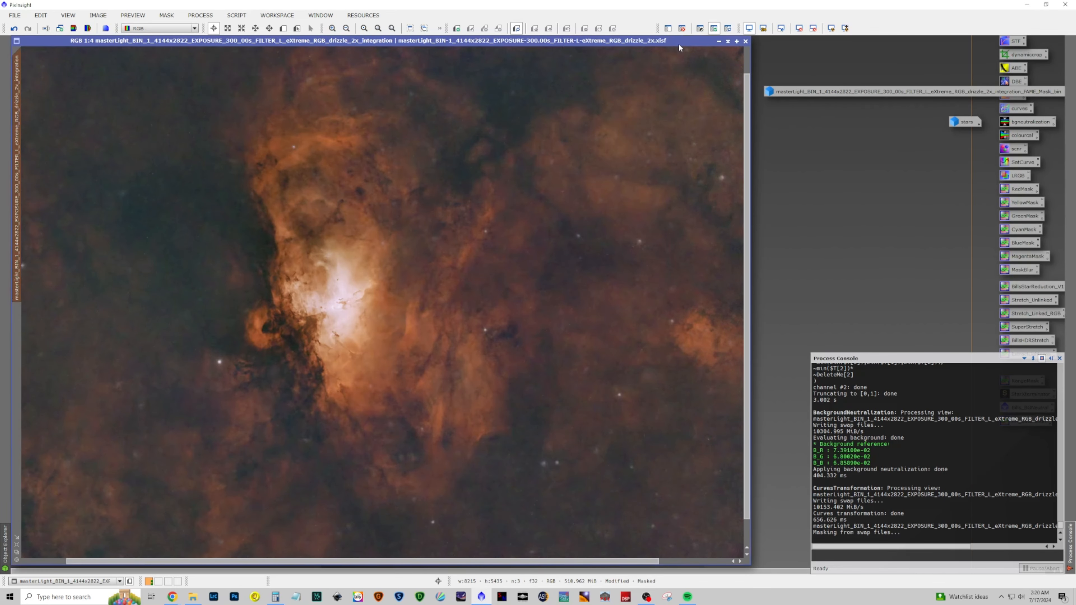
Remove the mask from the RGB image
{"action": "scroll", "coordinate": [656, 214], "scroll_direction": "down", "scroll_amount": 1}
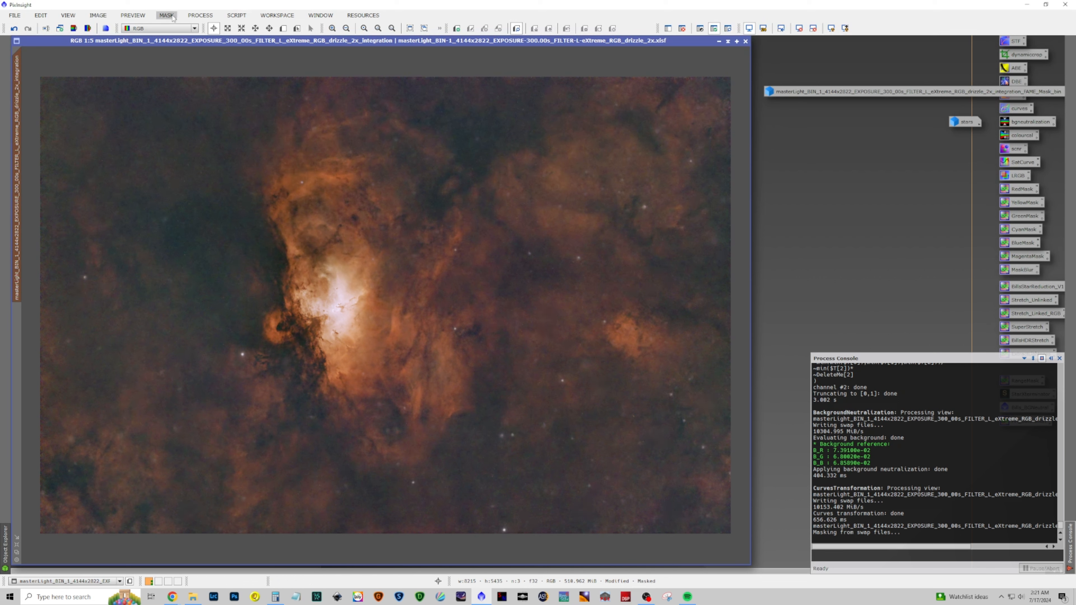
{"action": "left_click", "coordinate": [163, 17]}
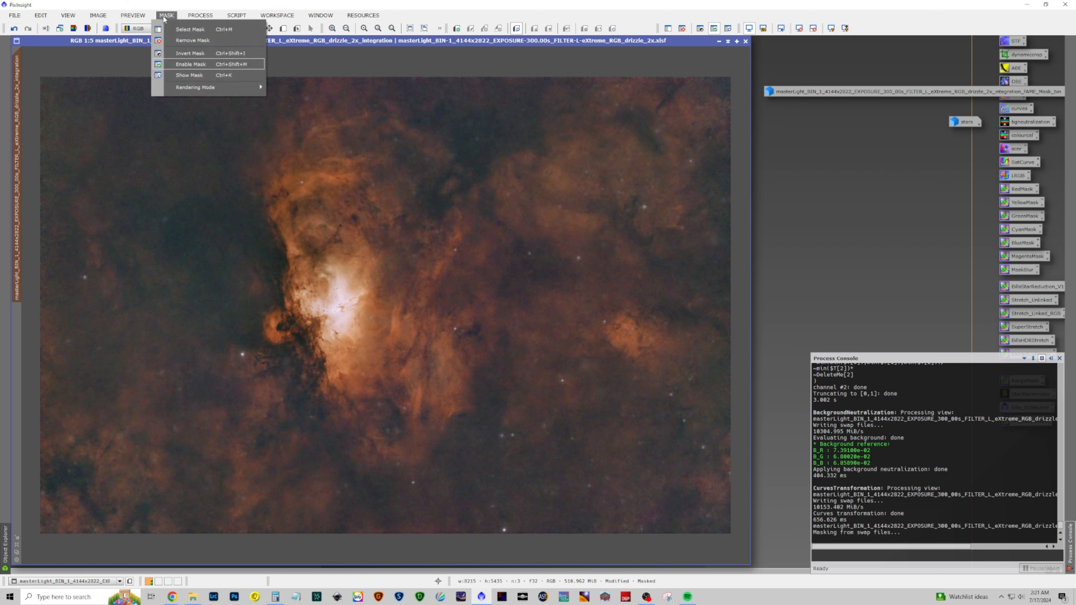
{"action": "left_click", "coordinate": [178, 42]}
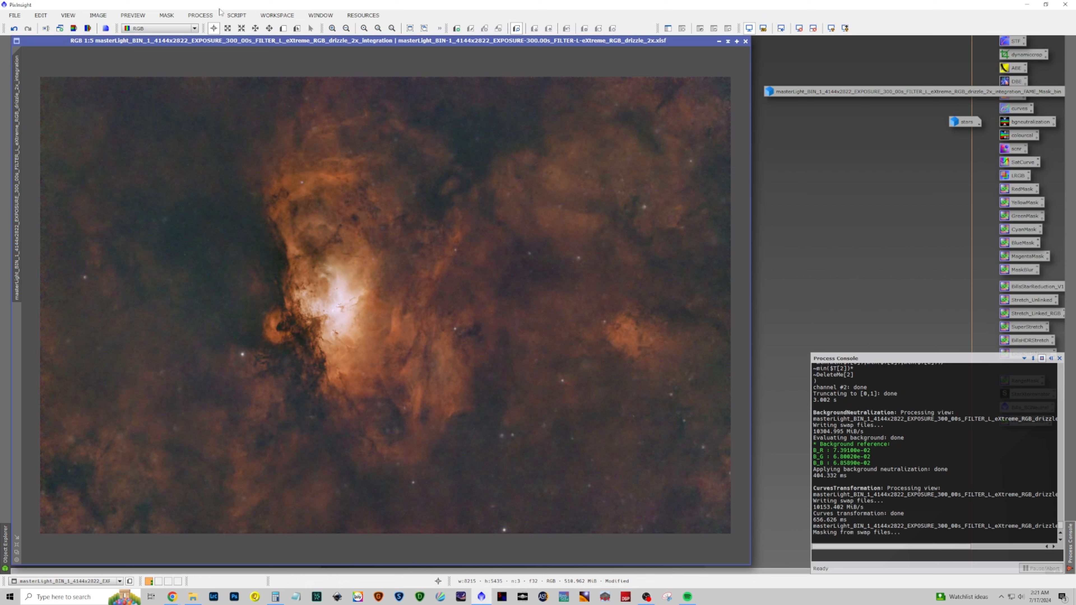
Open PixelMath, enter the expression ~((~stars)*(~starless)) and try to apply it to the RGB image
{"action": "left_click", "coordinate": [229, 16]}
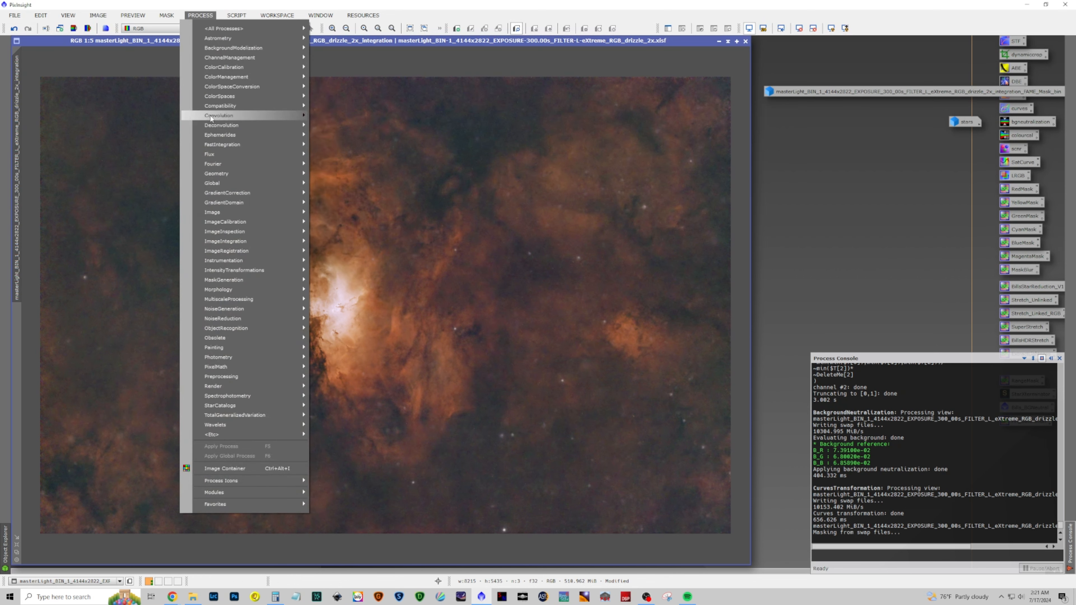
{"action": "mouse_move", "coordinate": [235, 371]}
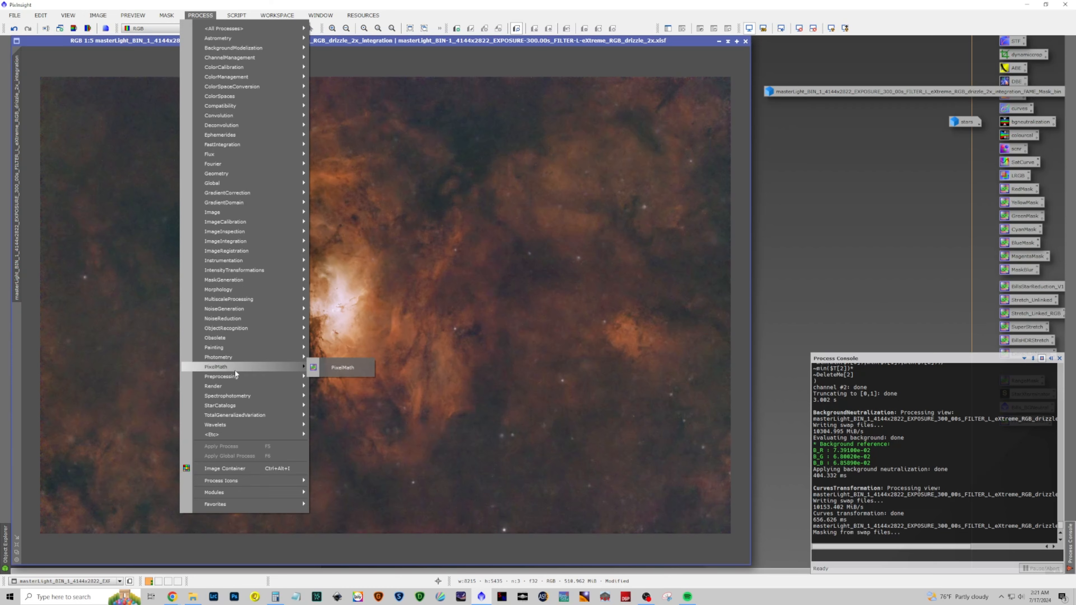
{"action": "left_click", "coordinate": [339, 368]}
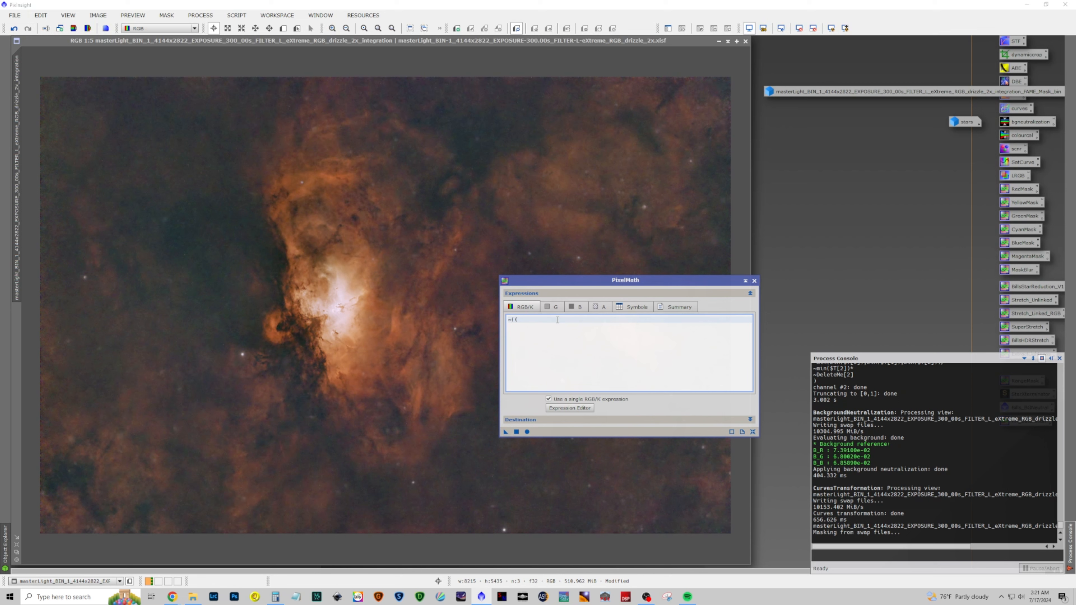
{"action": "type", "text": "~((~stars)*(~starless))"}
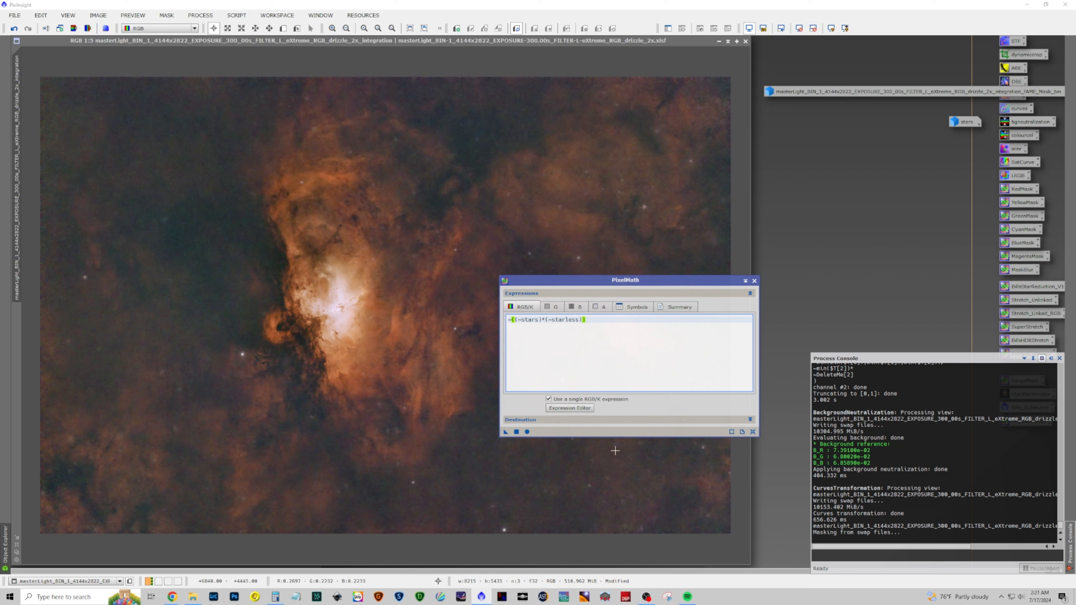
{"action": "left_click", "coordinate": [515, 433]}
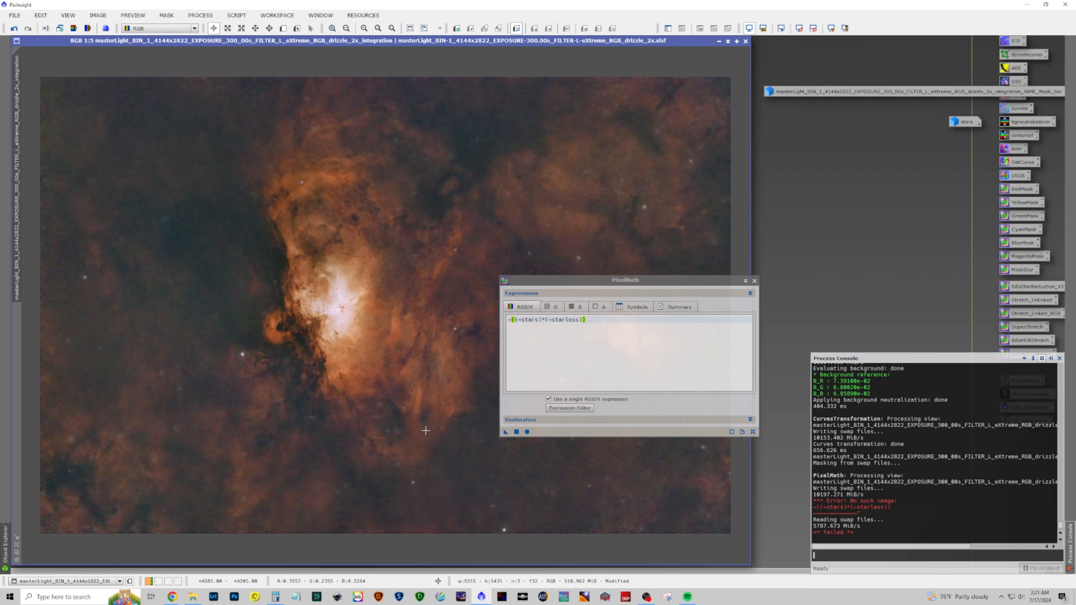
Rename the RGB image's identifier to starless
{"action": "double_click", "coordinate": [19, 123]}
{"action": "type", "text": "sta"}
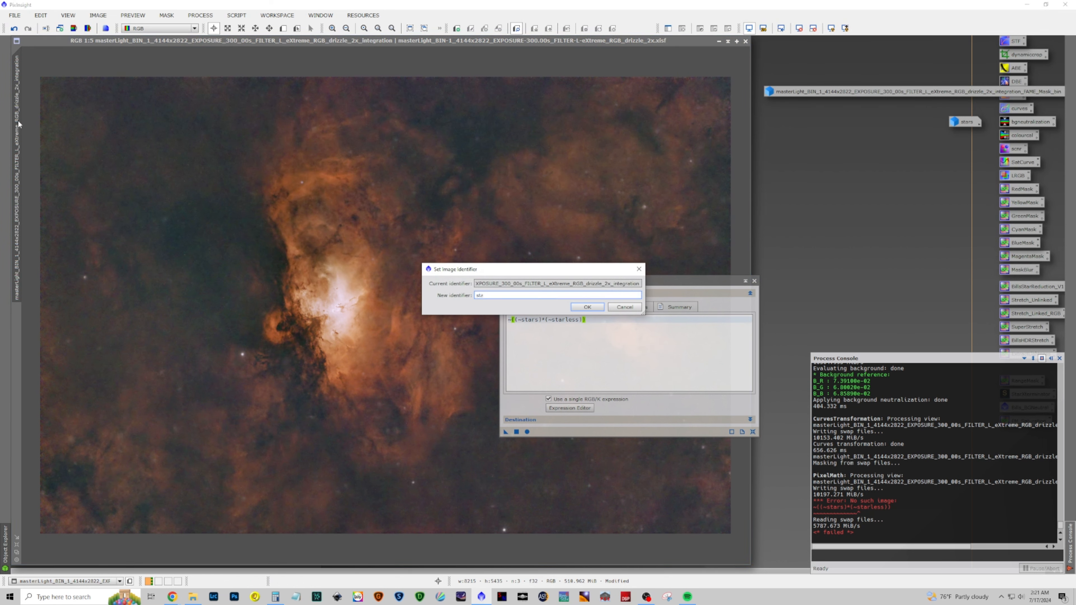
{"action": "type", "text": "rless"}
{"action": "key", "text": "Return"}
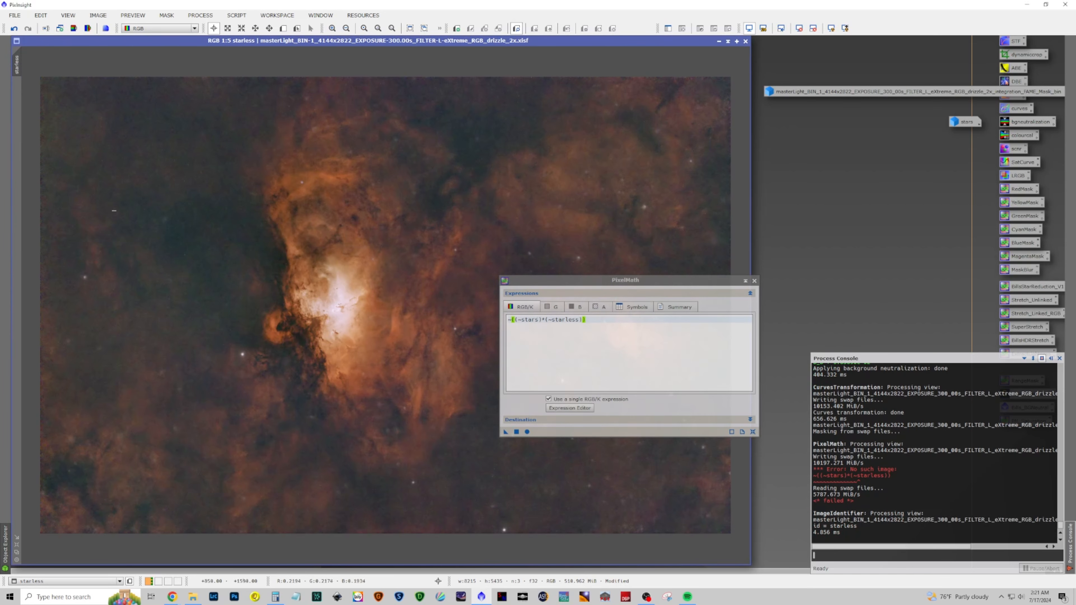
Apply the PixelMath expression to the starless image and iconize PixelMath into the workspace
{"action": "left_click_drag", "start_coordinate": [506, 432], "coordinate": [376, 403]}
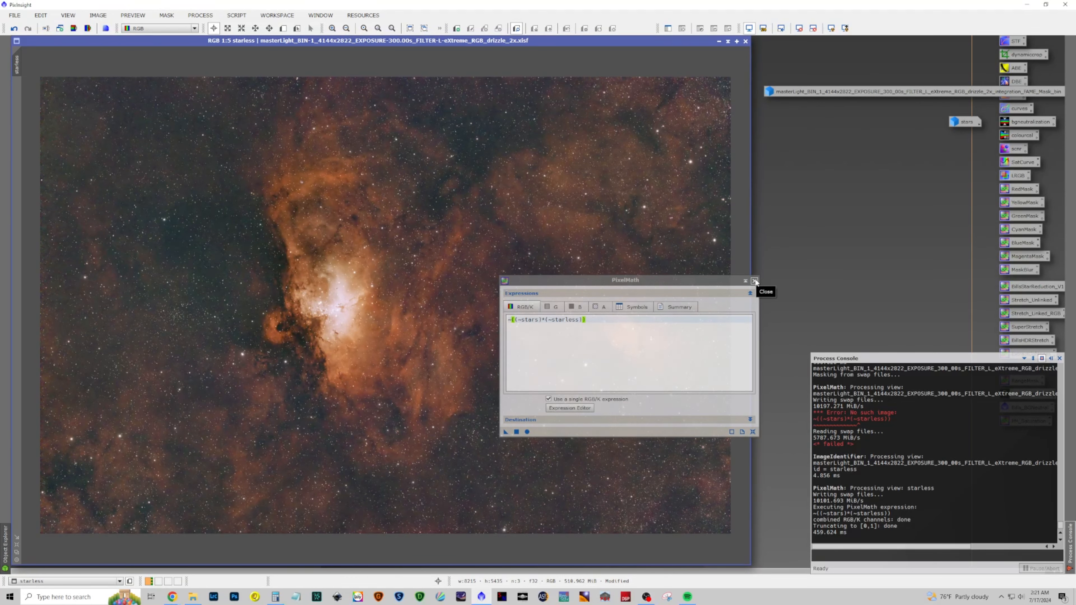
{"action": "left_click", "coordinate": [745, 280]}
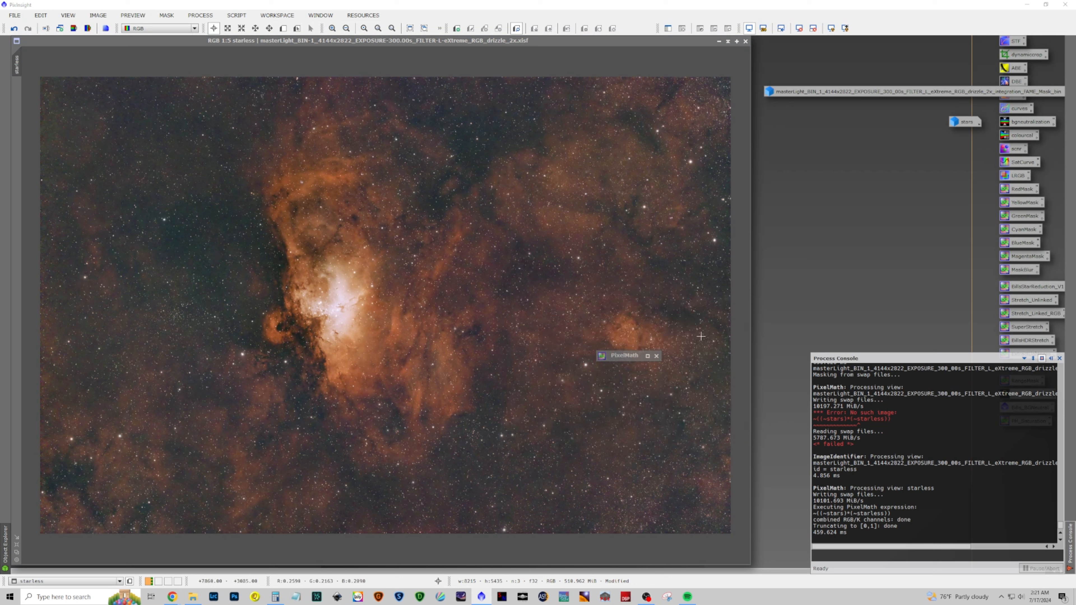
{"action": "left_click_drag", "start_coordinate": [645, 358], "coordinate": [968, 147]}
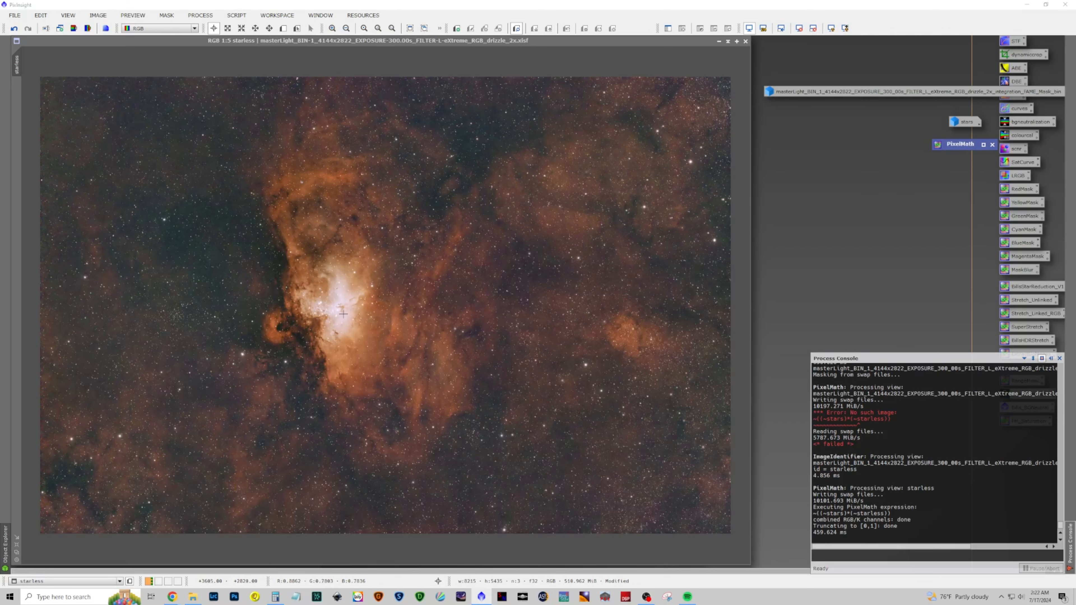
{"action": "scroll", "coordinate": [342, 313], "scroll_direction": "up", "scroll_amount": 4}
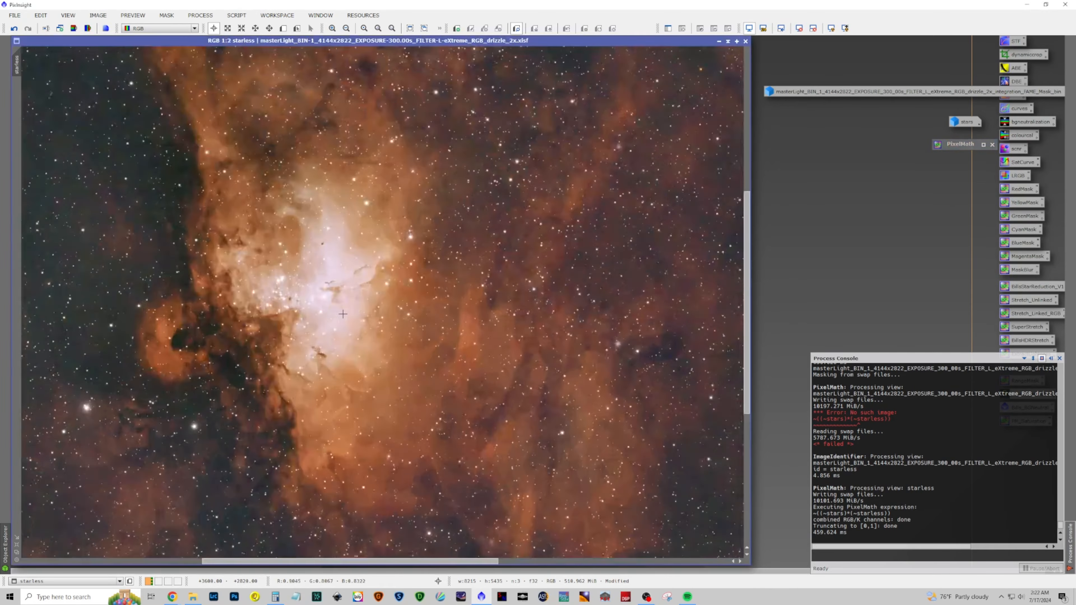
{"action": "scroll", "coordinate": [343, 314], "scroll_direction": "down", "scroll_amount": 1}
{"action": "scroll", "coordinate": [354, 309], "scroll_direction": "down", "scroll_amount": 3}
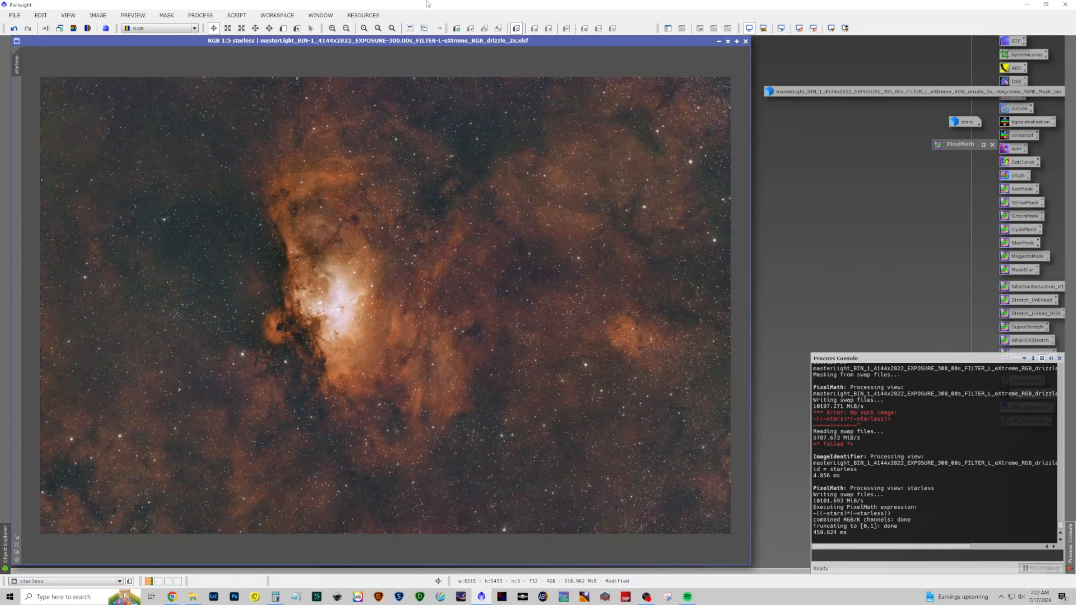
Launch the FAME script and set its preview zoom level to 1:2
{"action": "left_click", "coordinate": [236, 15]}
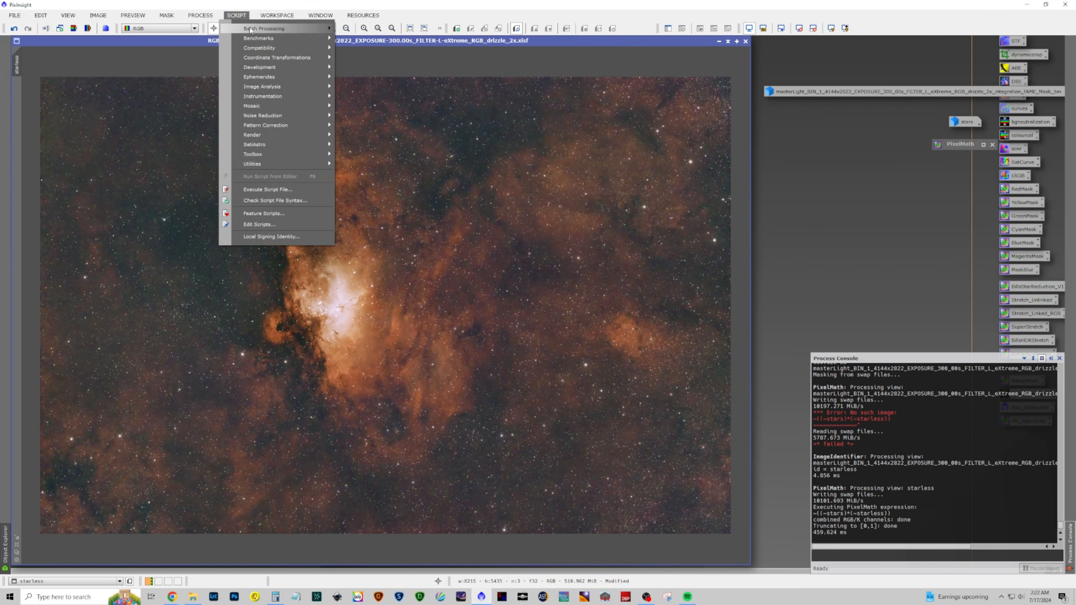
{"action": "mouse_move", "coordinate": [284, 146]}
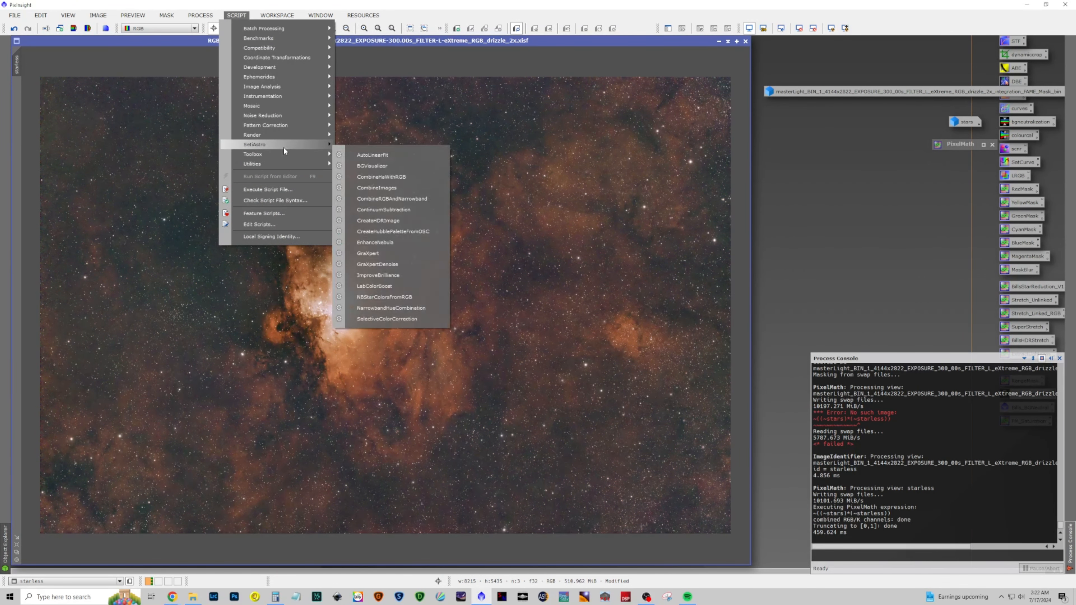
{"action": "left_click", "coordinate": [406, 164]}
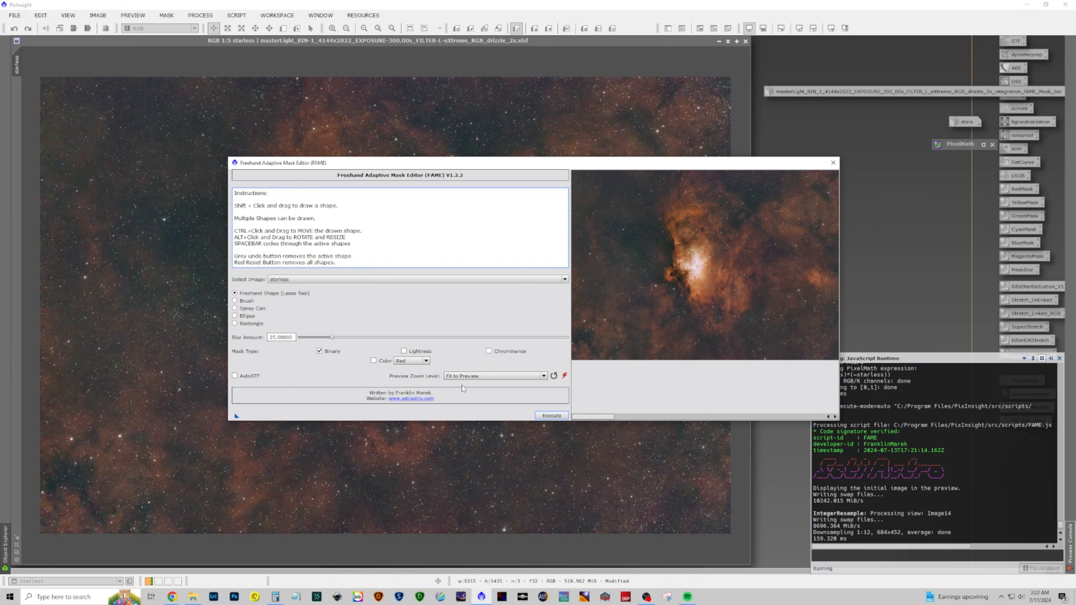
{"action": "left_click", "coordinate": [466, 377]}
{"action": "left_click", "coordinate": [465, 391]}
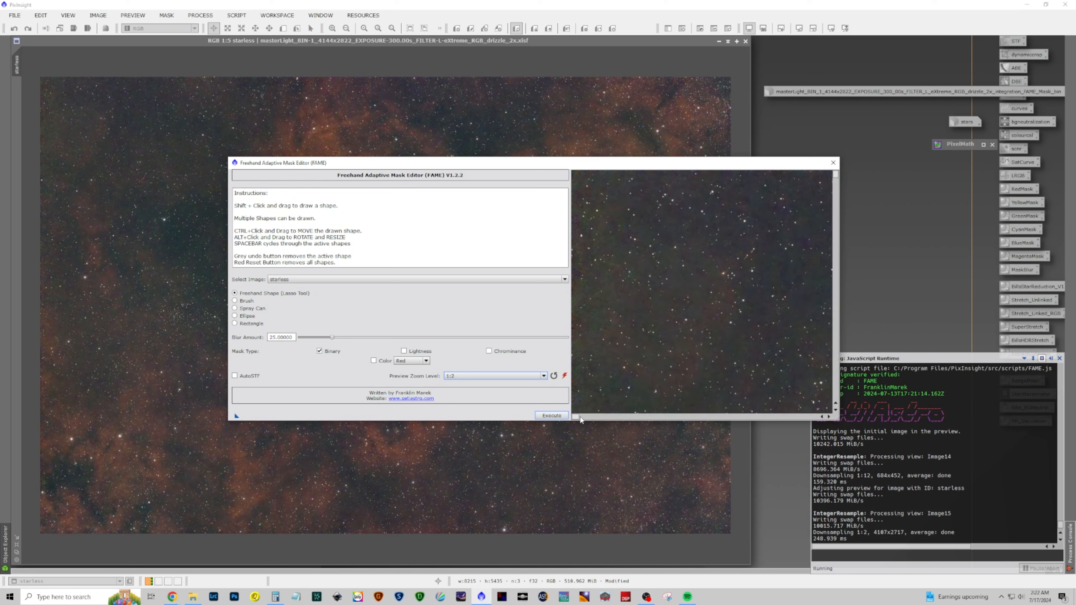
Draw a freehand lasso shape around the bright nebula core in the FAME preview
{"action": "left_click_drag", "start_coordinate": [580, 417], "coordinate": [673, 425]}
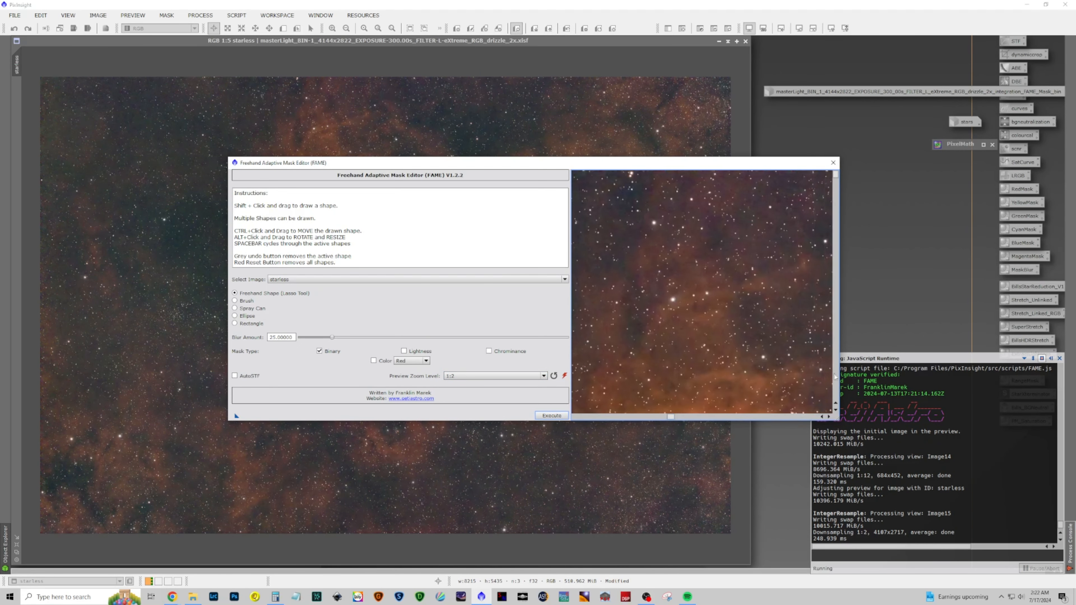
{"action": "left_click_drag", "start_coordinate": [837, 177], "coordinate": [829, 294]}
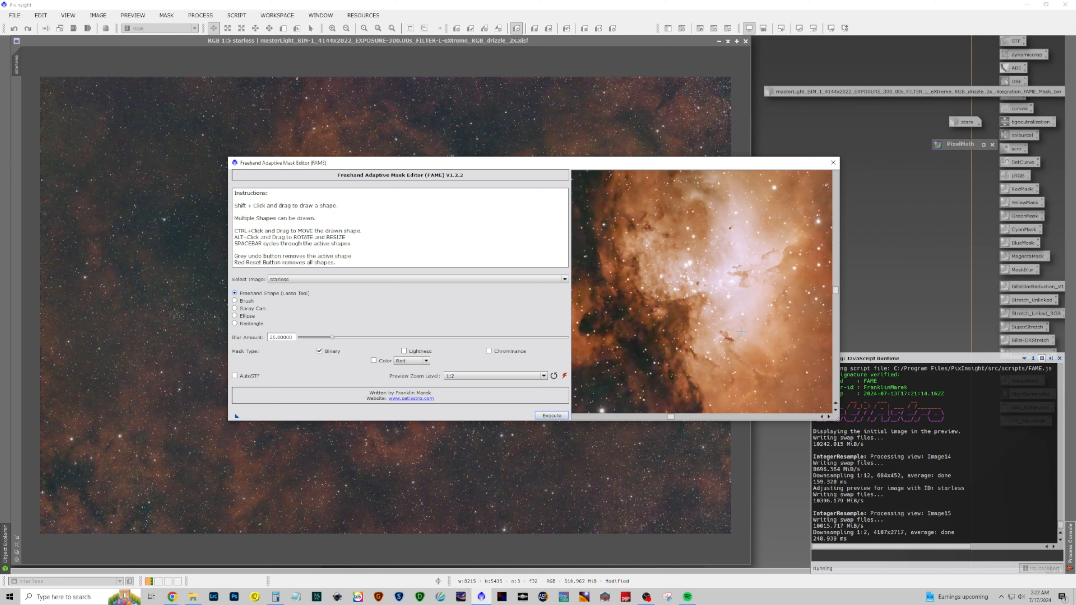
{"action": "left_click_drag", "start_coordinate": [733, 339], "coordinate": [728, 336]}
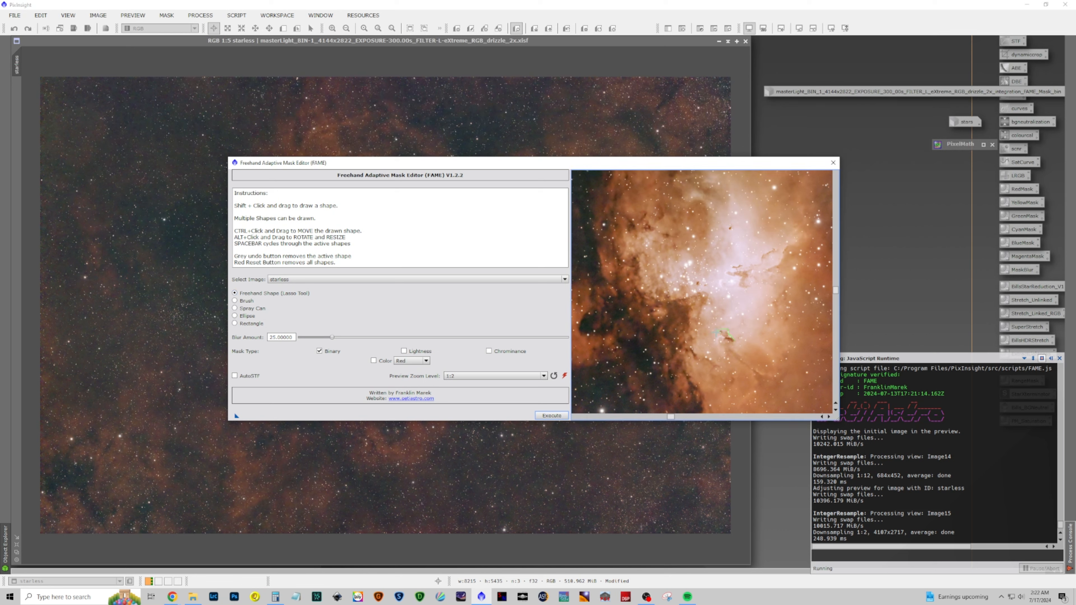
{"action": "left_click_drag", "start_coordinate": [708, 321], "coordinate": [702, 297]}
{"action": "mouse_move", "coordinate": [705, 247]}
{"action": "left_mouse_down"}
{"action": "mouse_move", "coordinate": [713, 213]}
{"action": "mouse_move", "coordinate": [686, 195]}
{"action": "mouse_move", "coordinate": [709, 193]}
{"action": "mouse_move", "coordinate": [707, 177]}
{"action": "mouse_move", "coordinate": [731, 176]}
{"action": "mouse_move", "coordinate": [757, 193]}
{"action": "mouse_move", "coordinate": [769, 232]}
{"action": "mouse_move", "coordinate": [803, 228]}
{"action": "mouse_move", "coordinate": [786, 272]}
{"action": "mouse_move", "coordinate": [727, 270]}
{"action": "mouse_move", "coordinate": [736, 287]}
{"action": "mouse_move", "coordinate": [779, 290]}
{"action": "mouse_move", "coordinate": [763, 332]}
{"action": "left_mouse_up"}
Set the blur amount to 200, generate the binary mask, and close FAME
{"action": "left_click_drag", "start_coordinate": [333, 338], "coordinate": [565, 341]}
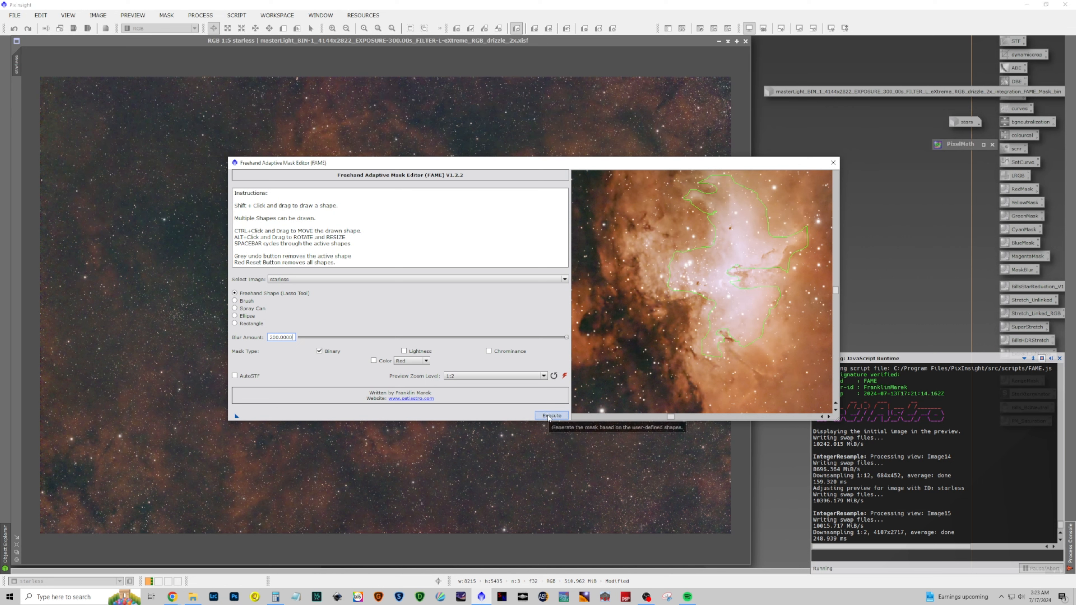
{"action": "left_click", "coordinate": [549, 416]}
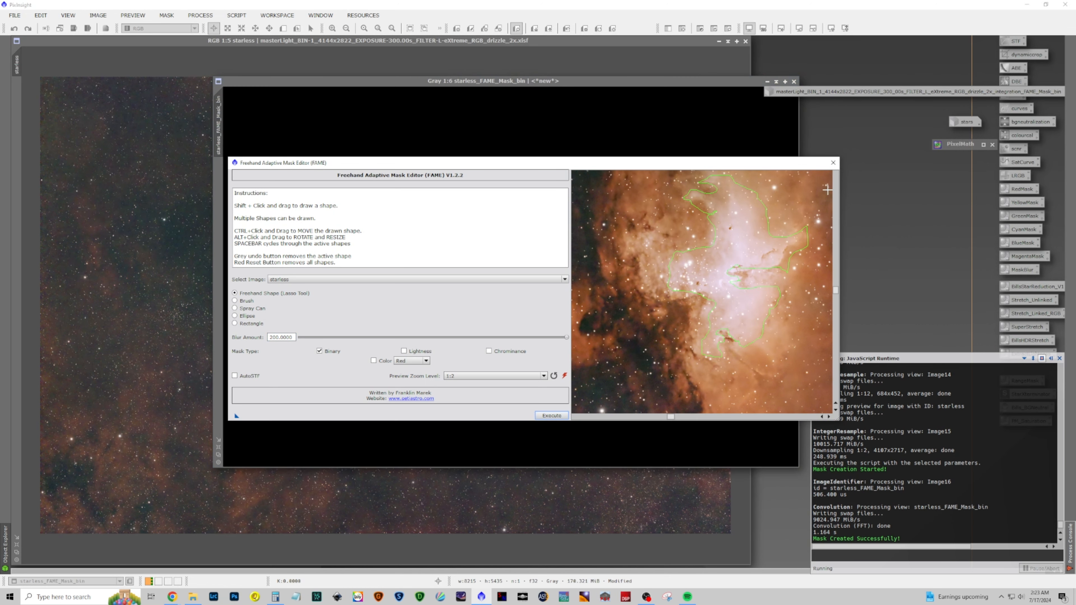
{"action": "left_click", "coordinate": [832, 163]}
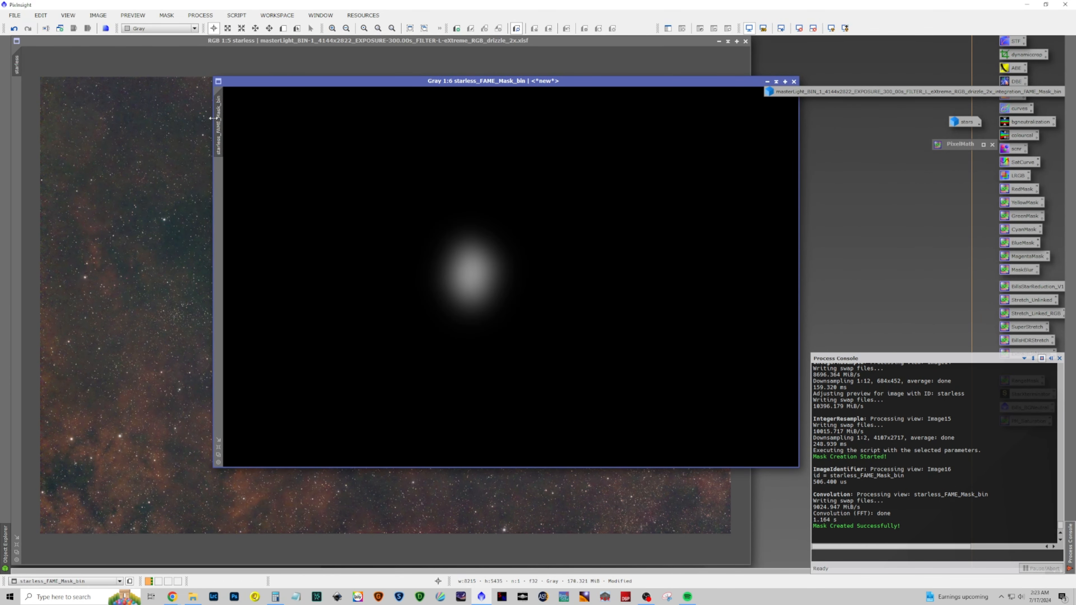
Apply the new FAME mask to the starless image and move the mask window aside
{"action": "left_click_drag", "start_coordinate": [219, 120], "coordinate": [18, 120]}
{"action": "left_click", "coordinate": [605, 43]}
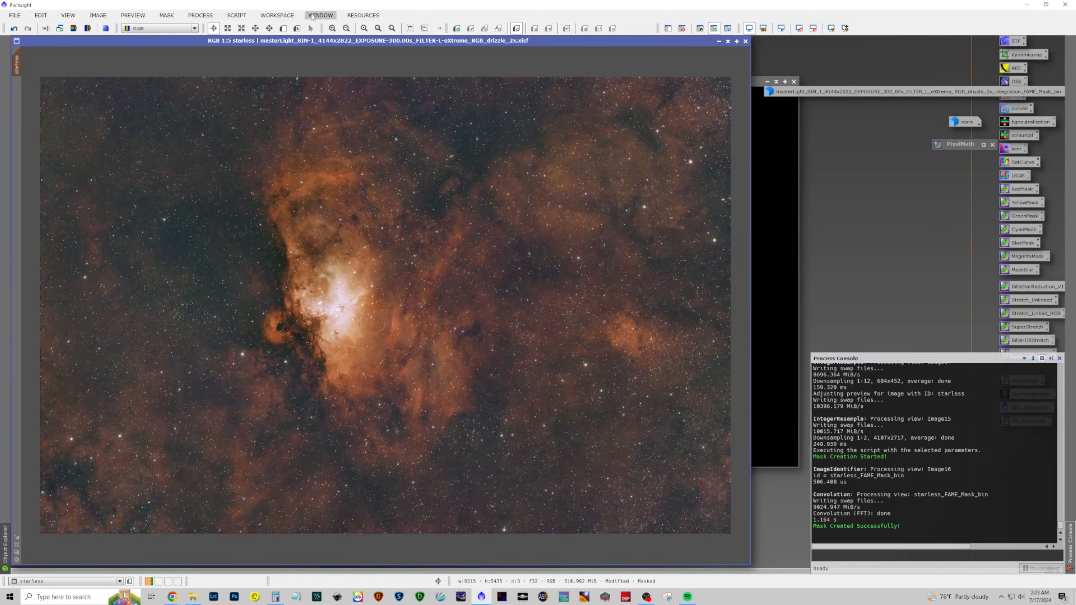
Open CurvesTransformation, pull the red curve down with a point at about 0.78/0.73, and enable real-time preview
{"action": "left_click", "coordinate": [200, 15]}
{"action": "mouse_move", "coordinate": [211, 29]}
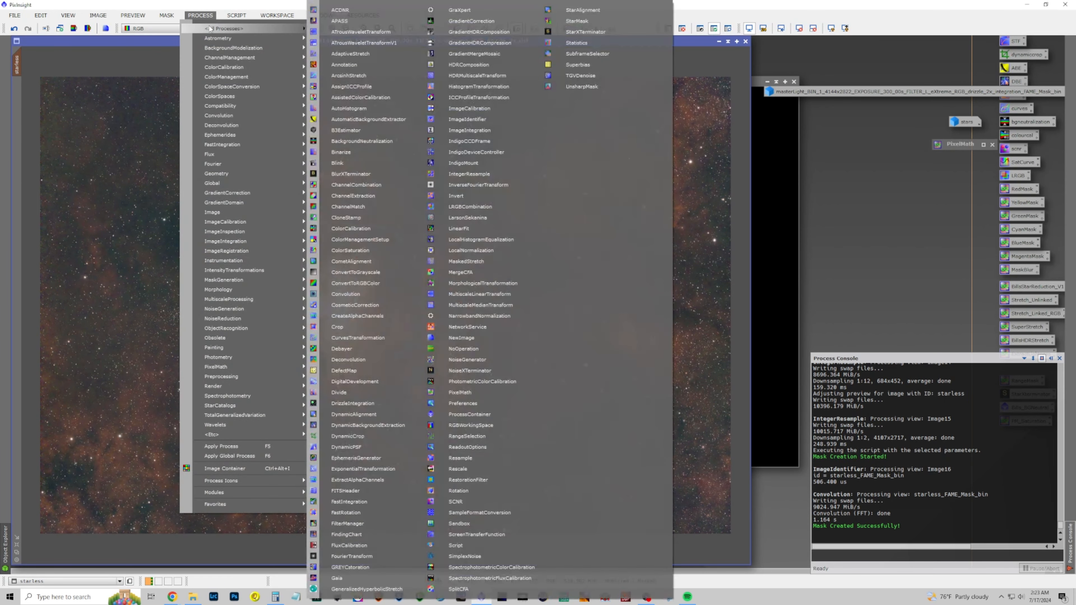
{"action": "left_click", "coordinate": [364, 338]}
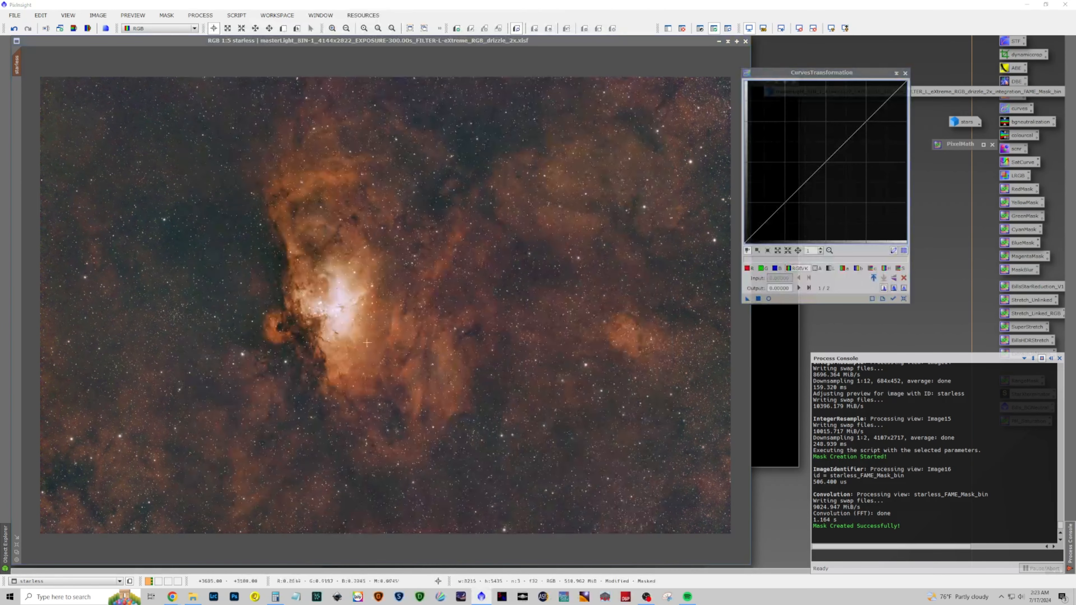
{"action": "left_click", "coordinate": [749, 268]}
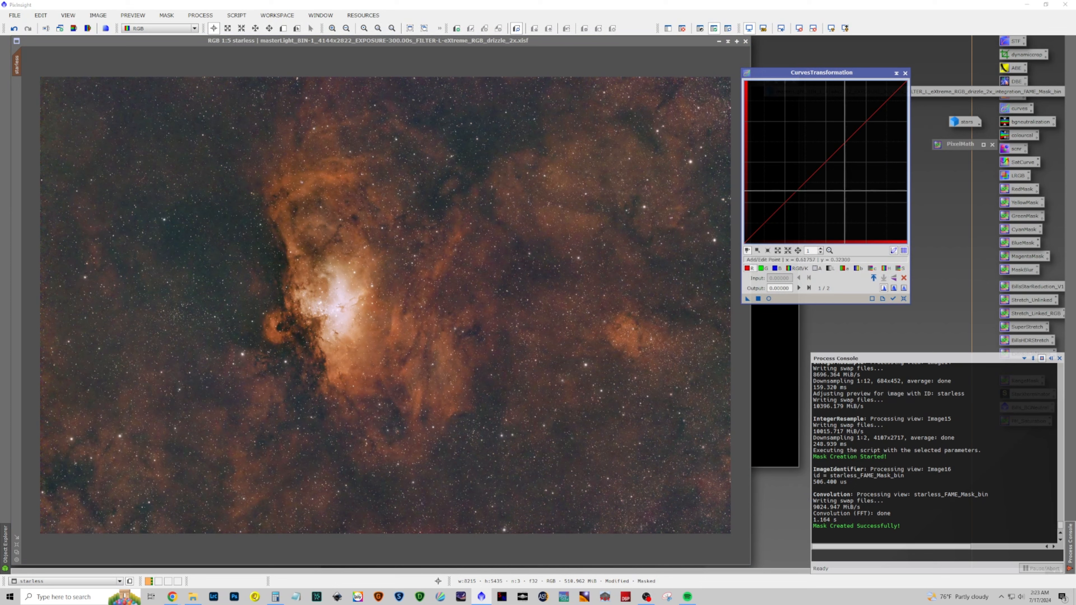
{"action": "left_click_drag", "start_coordinate": [865, 121], "coordinate": [876, 131]}
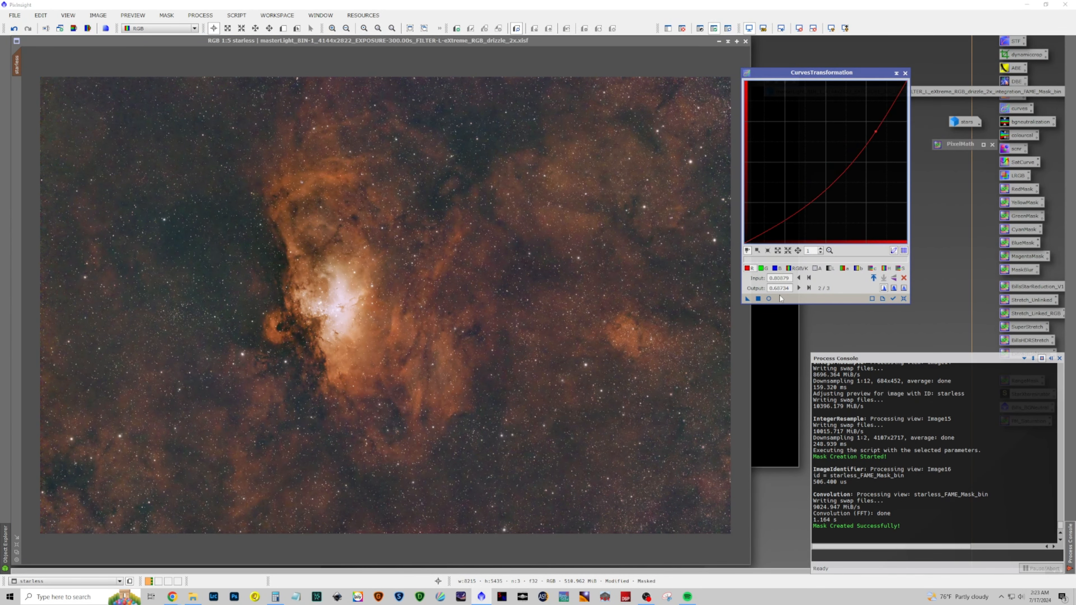
{"action": "left_click", "coordinate": [768, 299]}
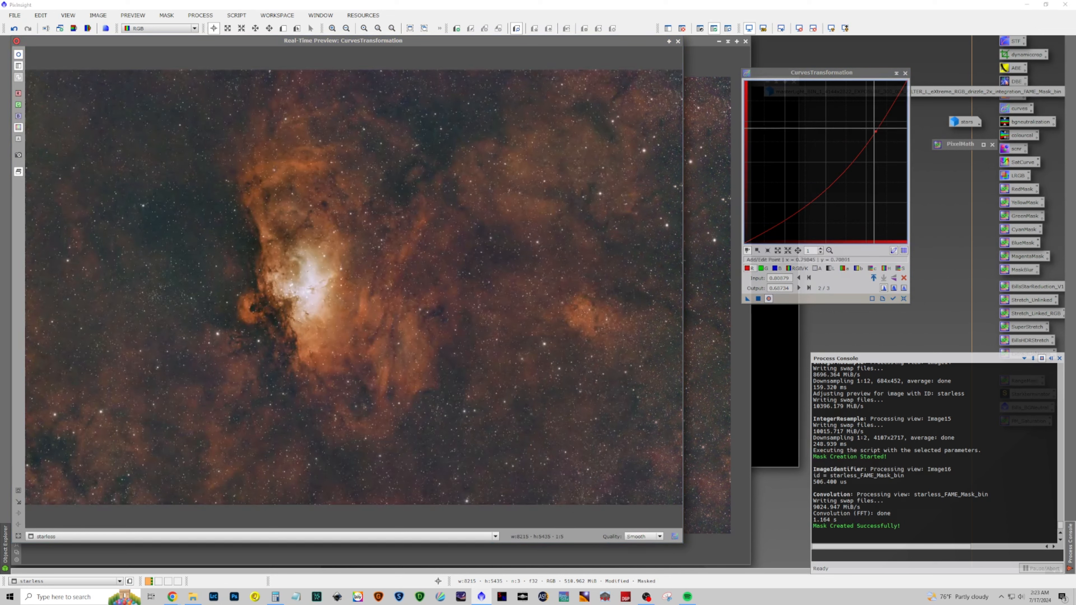
{"action": "left_click_drag", "start_coordinate": [876, 132], "coordinate": [872, 125]}
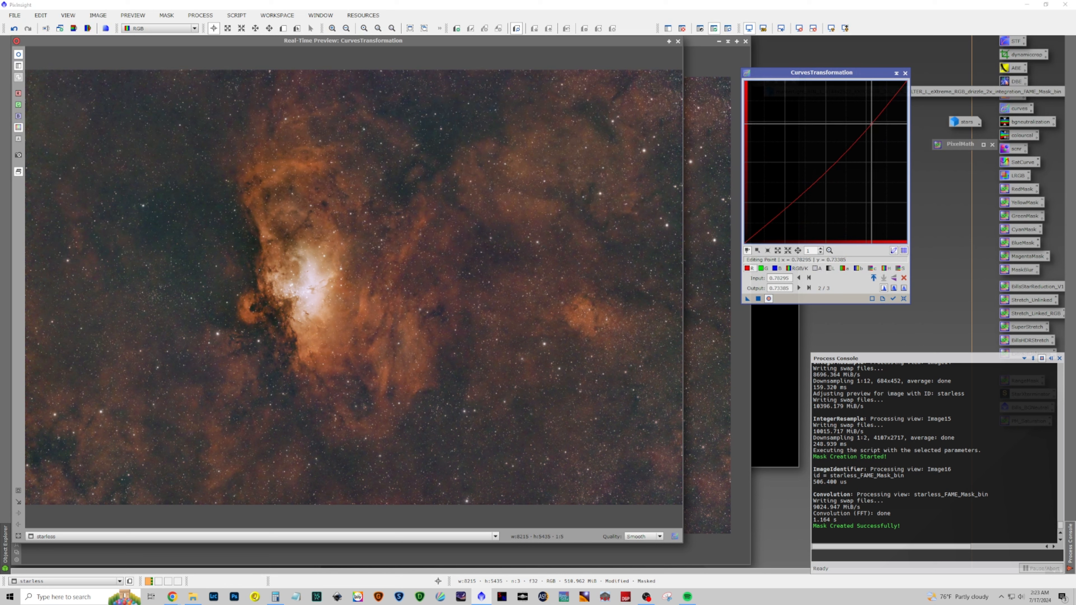
Switch to the green curve and add a point at about 0.46/0.50
{"action": "left_click", "coordinate": [761, 269]}
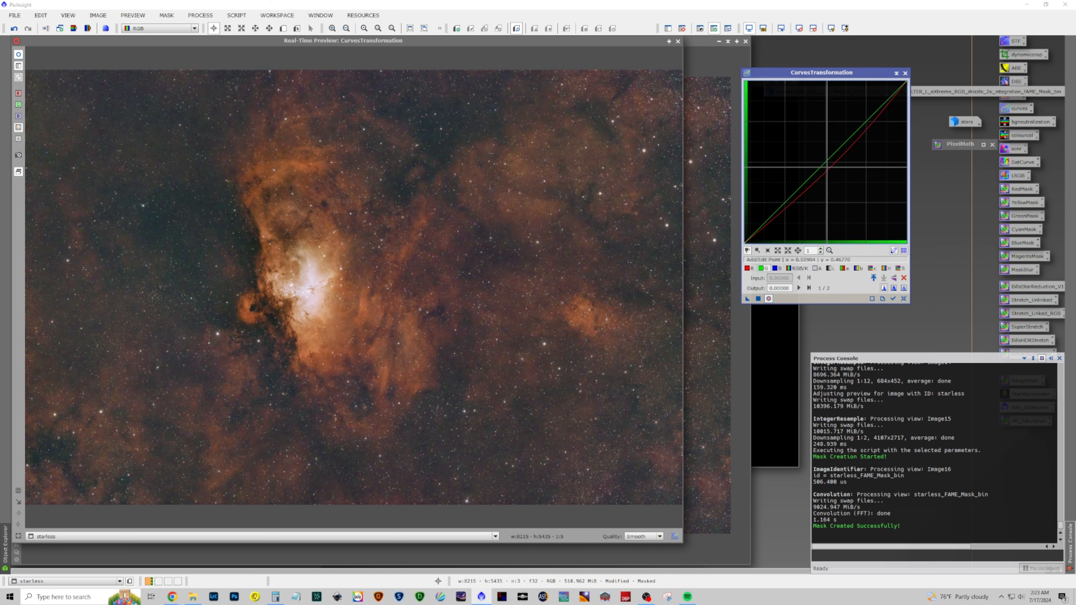
{"action": "left_click_drag", "start_coordinate": [829, 159], "coordinate": [828, 169]}
{"action": "left_click_drag", "start_coordinate": [828, 169], "coordinate": [819, 161]}
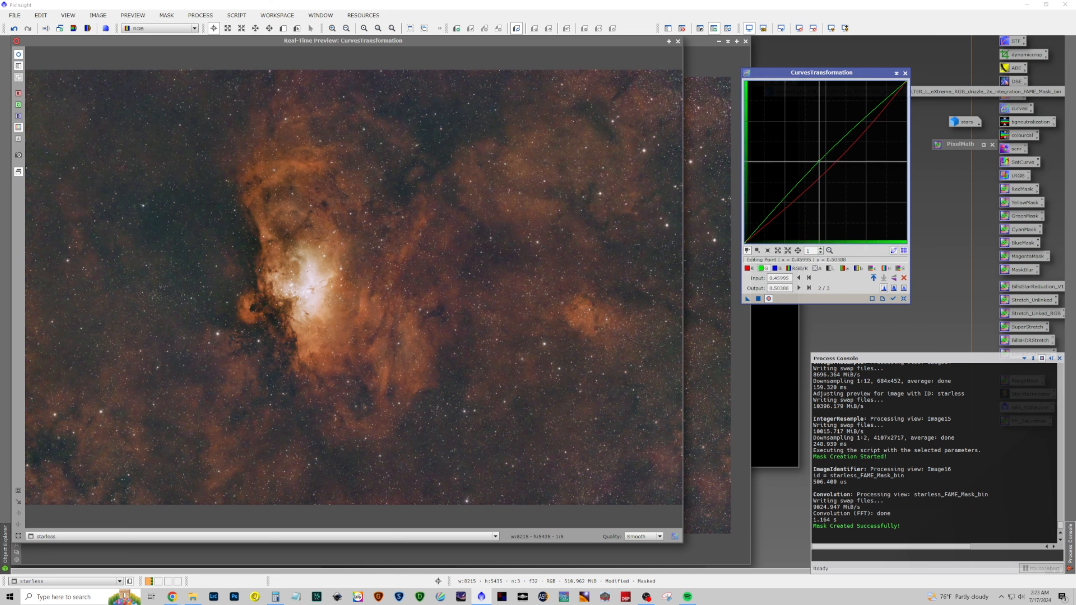
Switch to the blue curve and raise it with a point at about 0.46/0.65
{"action": "left_click", "coordinate": [775, 268]}
{"action": "left_click_drag", "start_coordinate": [821, 162], "coordinate": [819, 137]}
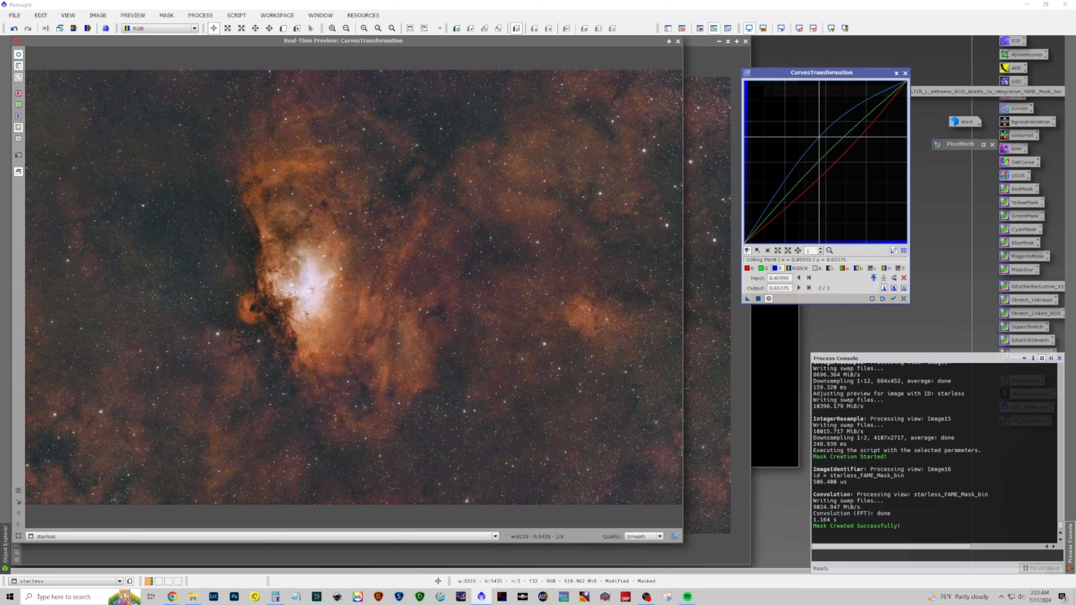
Return to the red curve, add a point at about 0.34/0.34 and move the upper point to about 0.81/0.70
{"action": "left_click", "coordinate": [748, 268]}
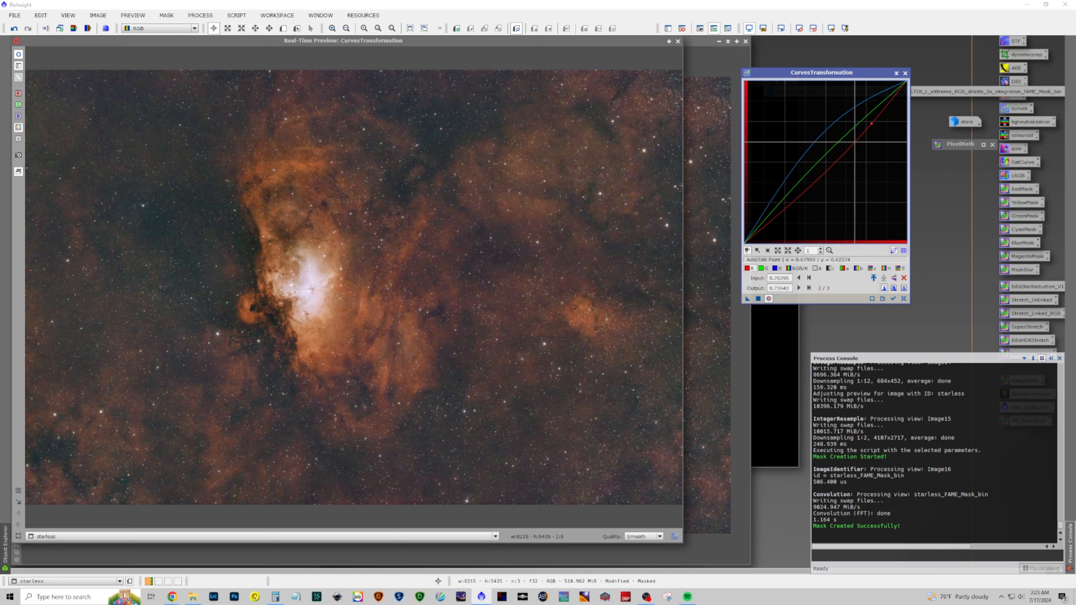
{"action": "mouse_move", "coordinate": [797, 201]}
{"action": "left_mouse_down"}
{"action": "mouse_move", "coordinate": [806, 206]}
{"action": "mouse_move", "coordinate": [794, 188]}
{"action": "left_mouse_up"}
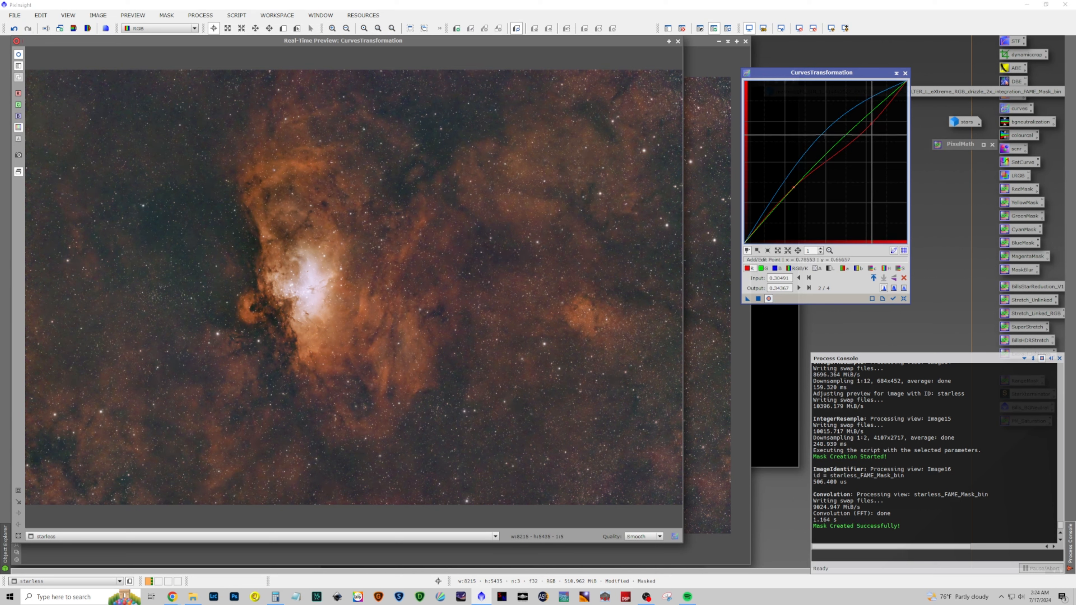
{"action": "left_click_drag", "start_coordinate": [871, 124], "coordinate": [874, 129]}
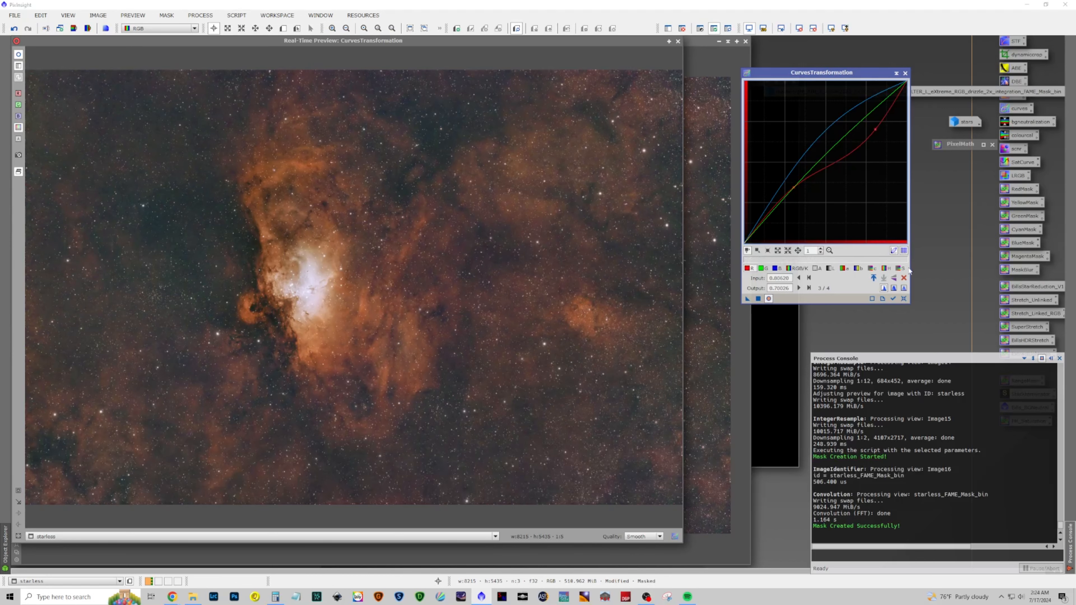
Switch to the blue curve and add a point at about 0.63/0.83 to raise the blues further
{"action": "left_click", "coordinate": [769, 299]}
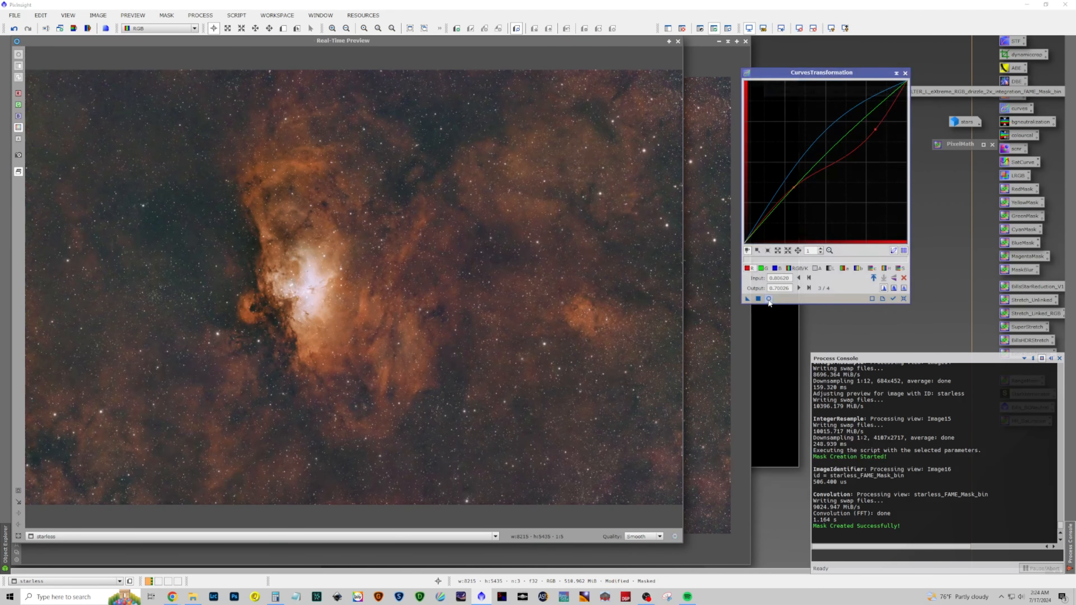
{"action": "left_click", "coordinate": [769, 298]}
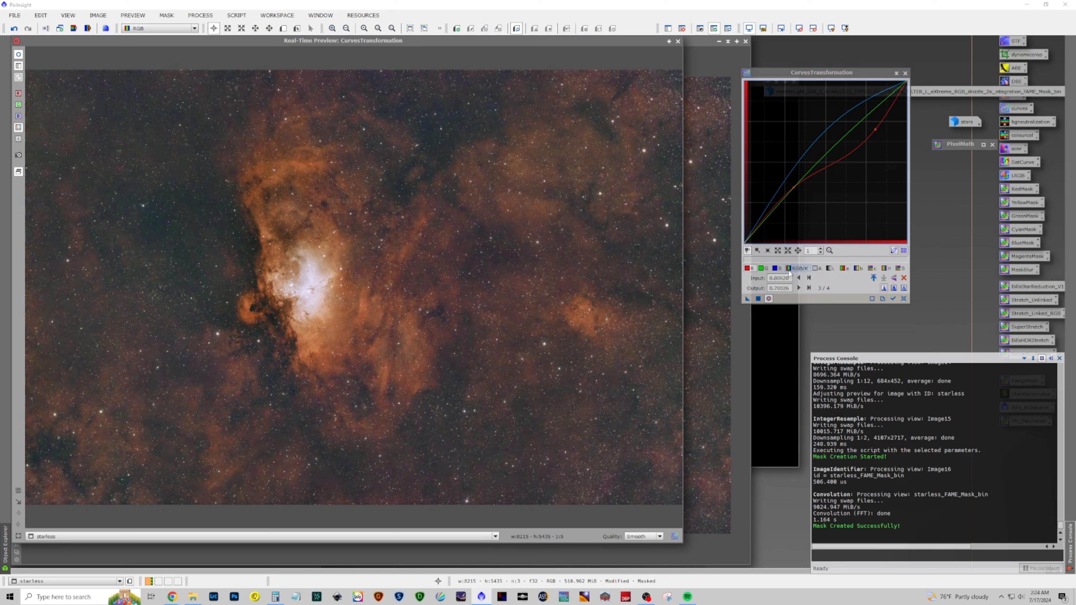
{"action": "left_click", "coordinate": [777, 269]}
{"action": "left_click", "coordinate": [848, 113]}
{"action": "mouse_move", "coordinate": [848, 113]}
{"action": "left_mouse_down"}
{"action": "mouse_move", "coordinate": [841, 100]}
{"action": "mouse_move", "coordinate": [845, 109]}
{"action": "left_mouse_up"}
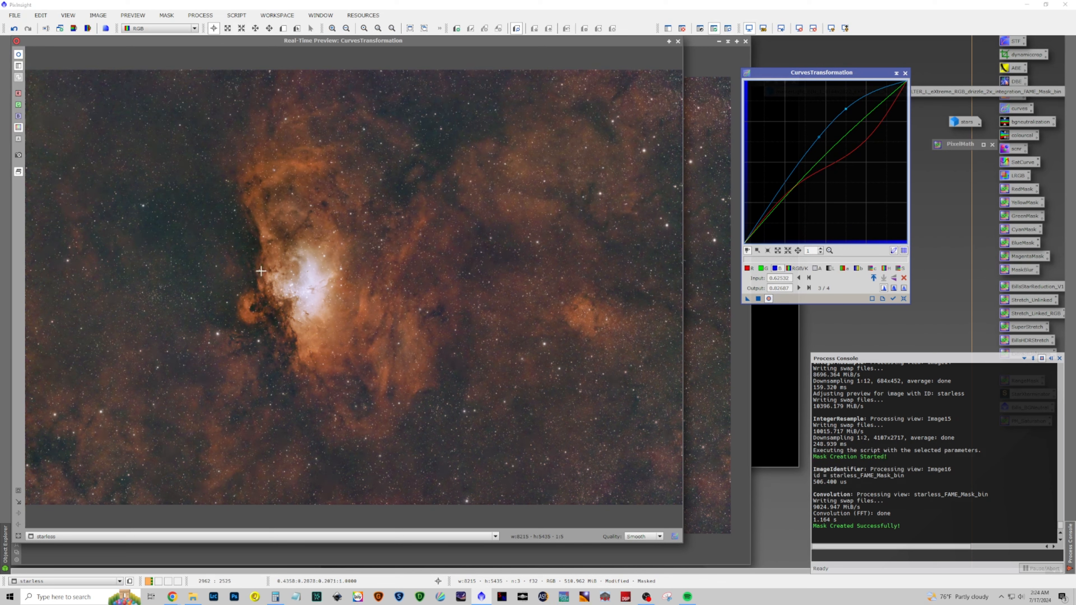
Apply the curves adjustment to the masked starless image and close CurvesTransformation
{"action": "left_click_drag", "start_coordinate": [259, 253], "coordinate": [418, 374]}
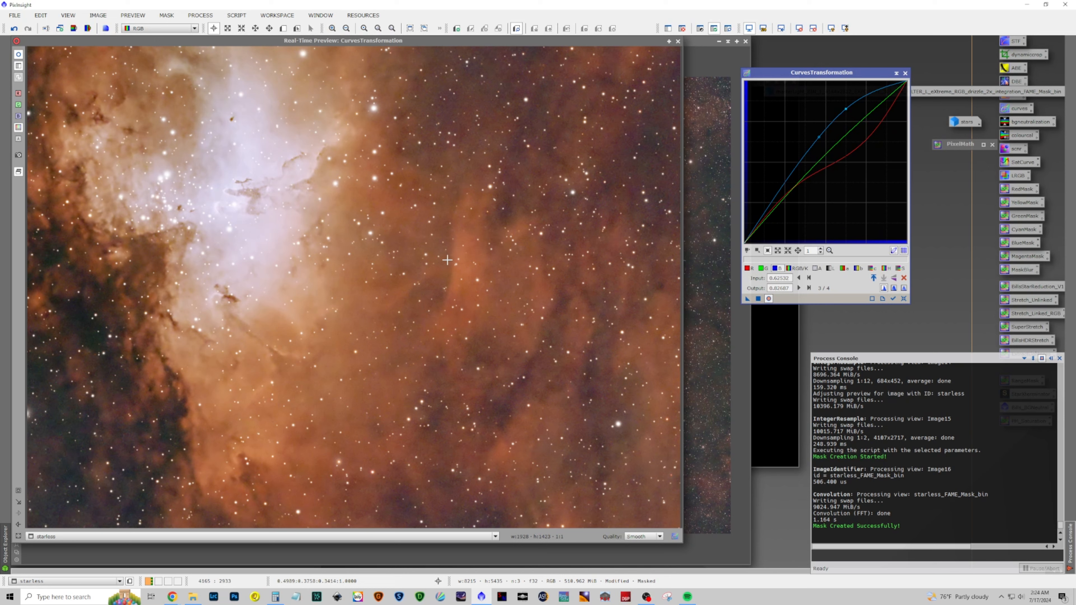
{"action": "left_click", "coordinate": [759, 299]}
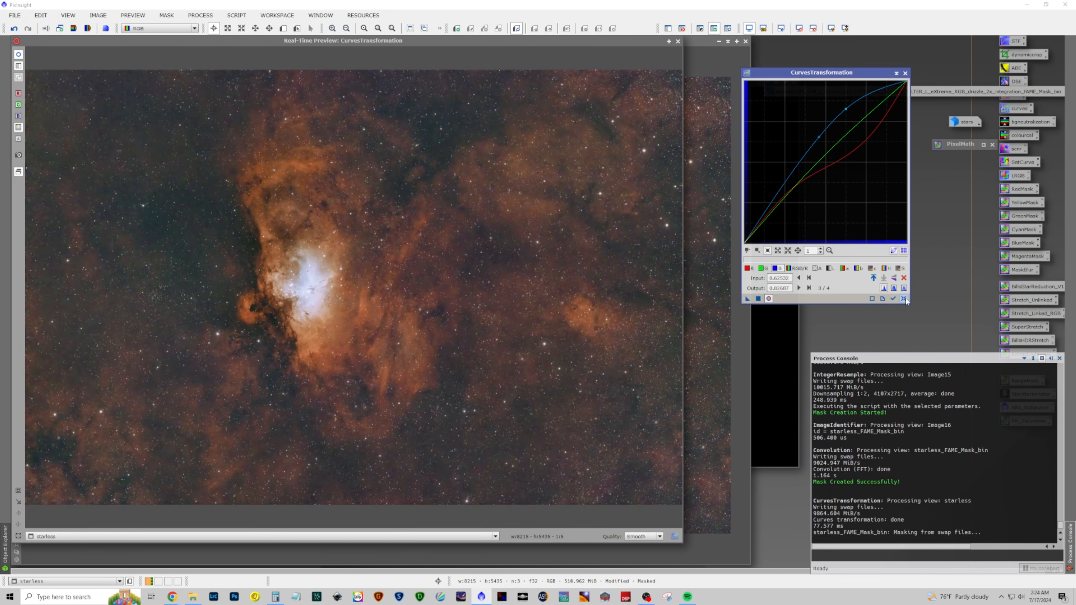
{"action": "left_click", "coordinate": [904, 299]}
{"action": "left_click", "coordinate": [905, 73]}
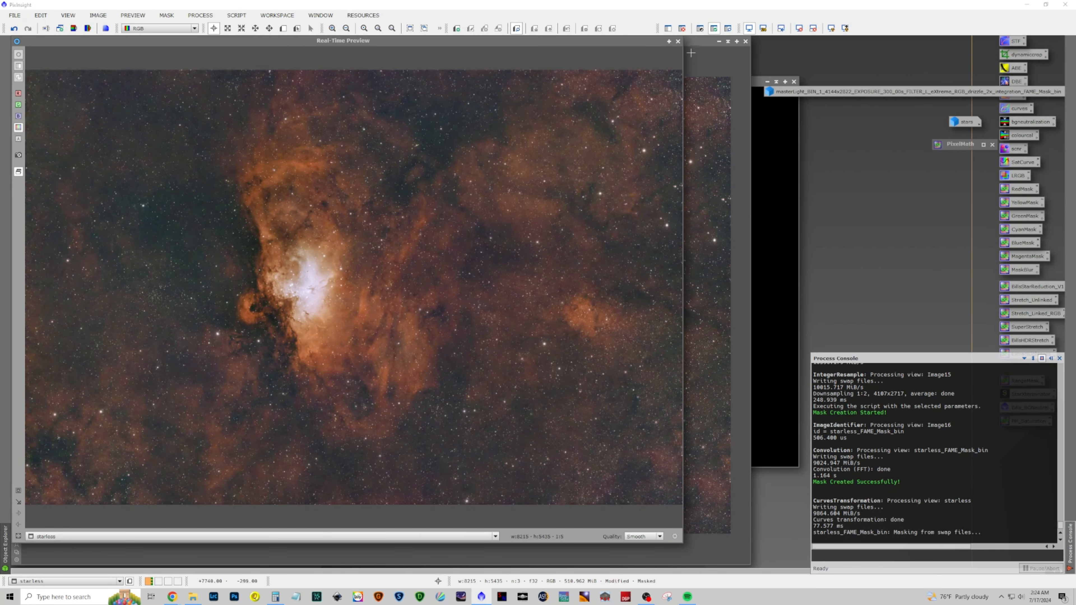
Close the real-time preview and remove the FAME mask from the starless image
{"action": "left_click", "coordinate": [678, 42]}
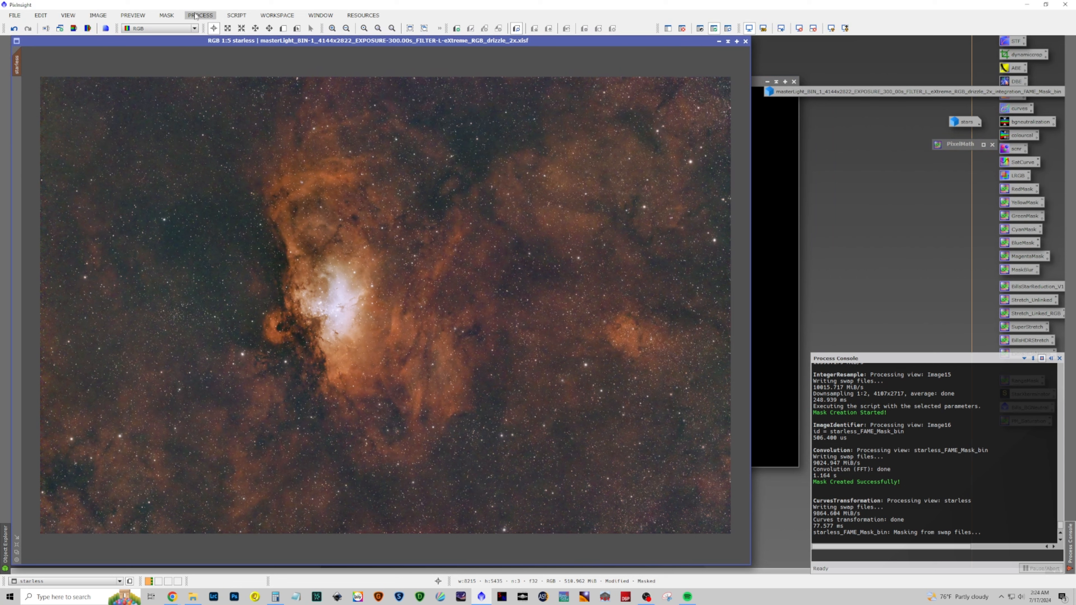
{"action": "left_click", "coordinate": [167, 15]}
{"action": "left_click", "coordinate": [182, 41]}
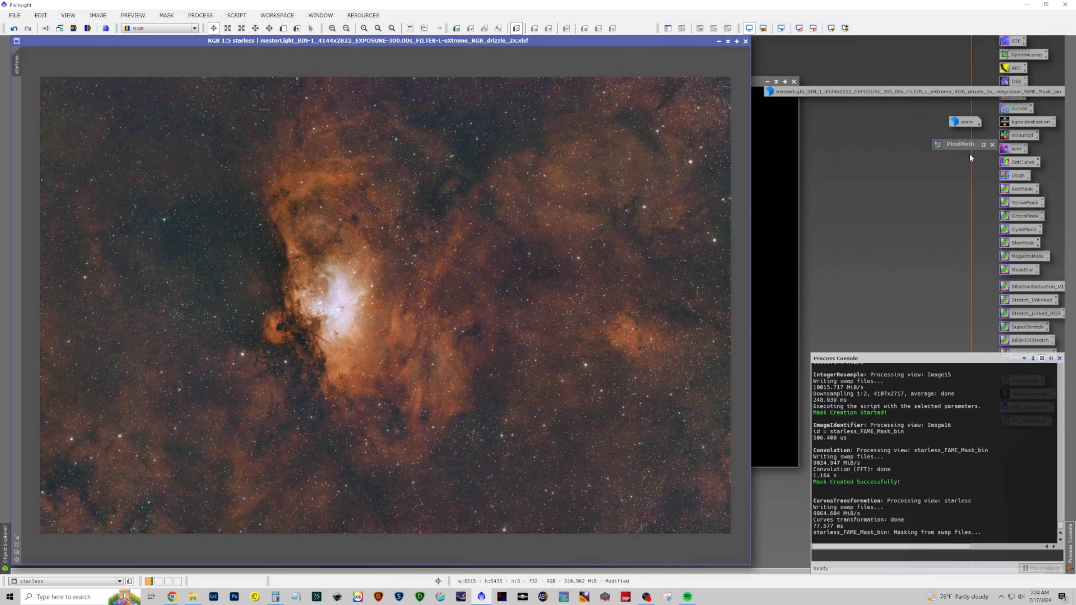
{"action": "left_click", "coordinate": [776, 82]}
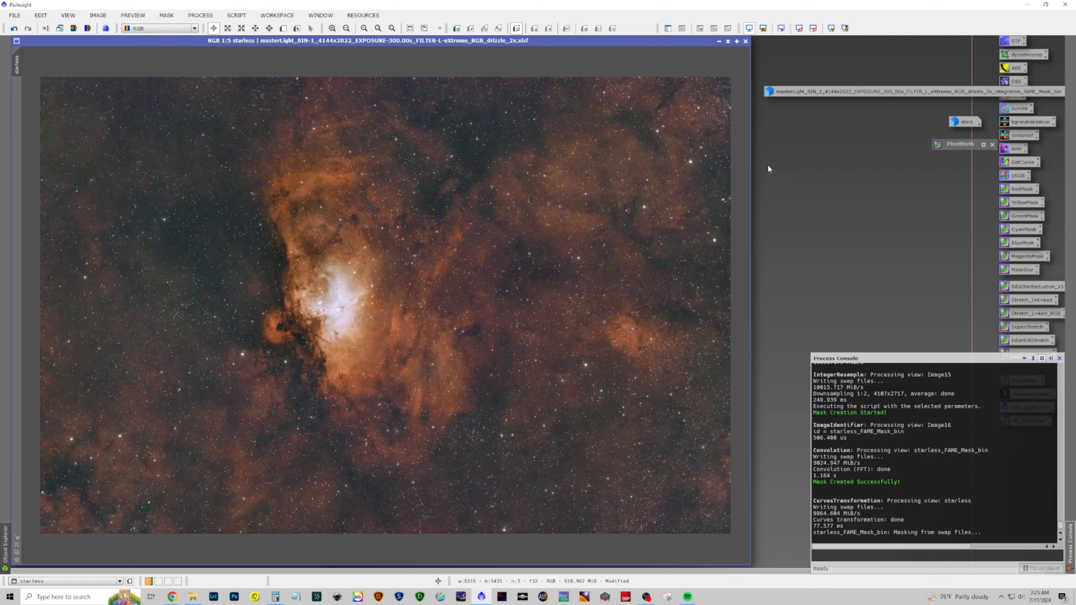
{"action": "scroll", "coordinate": [470, 253], "scroll_direction": "up", "scroll_amount": 5}
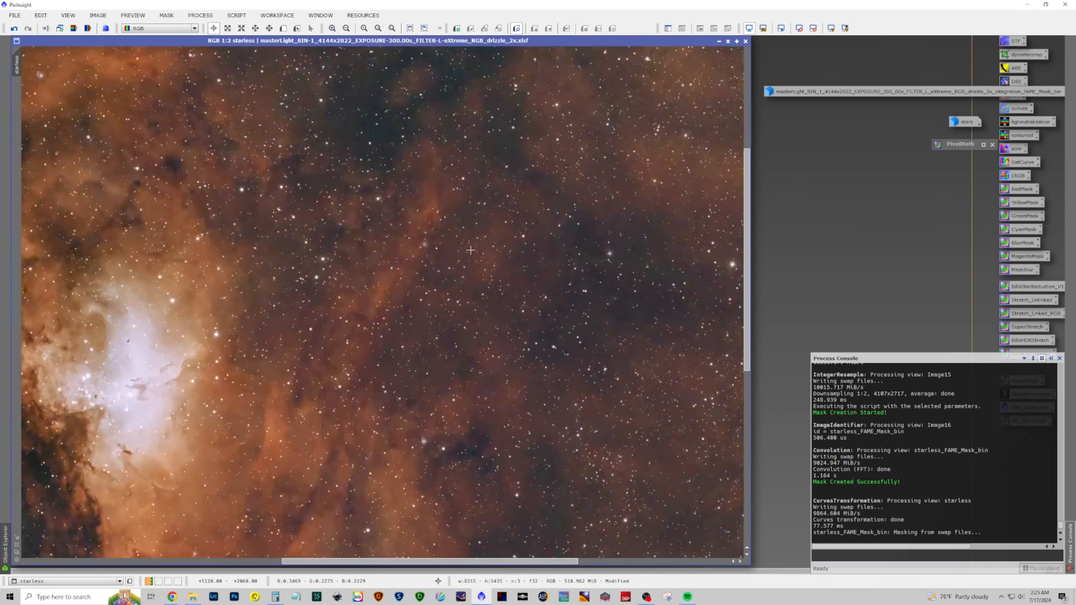
{"action": "scroll", "coordinate": [470, 250], "scroll_direction": "down", "scroll_amount": 5}
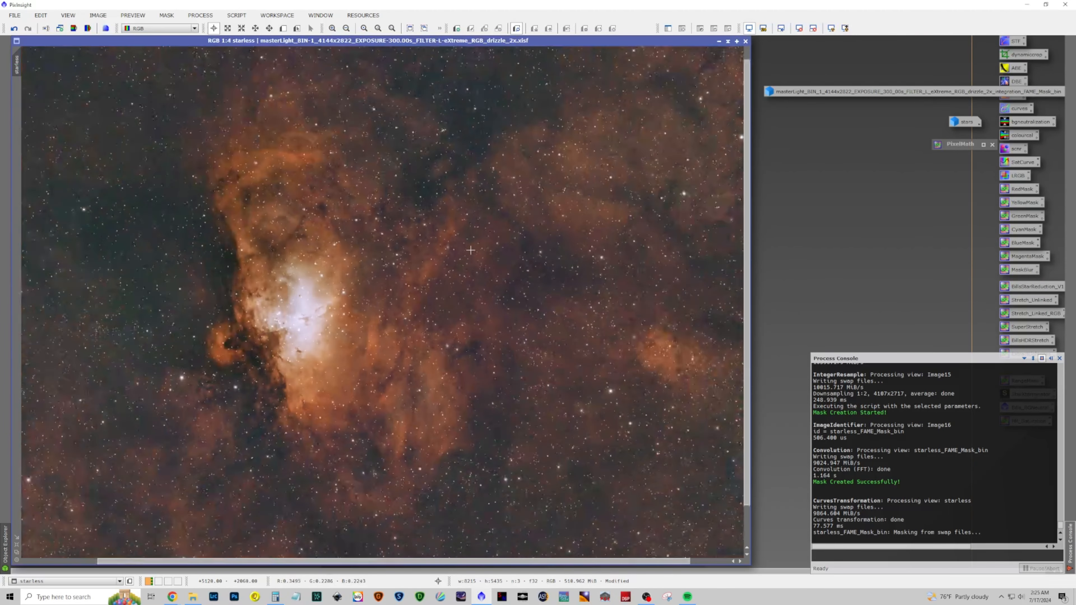
{"action": "scroll", "coordinate": [470, 250], "scroll_direction": "down", "scroll_amount": 1}
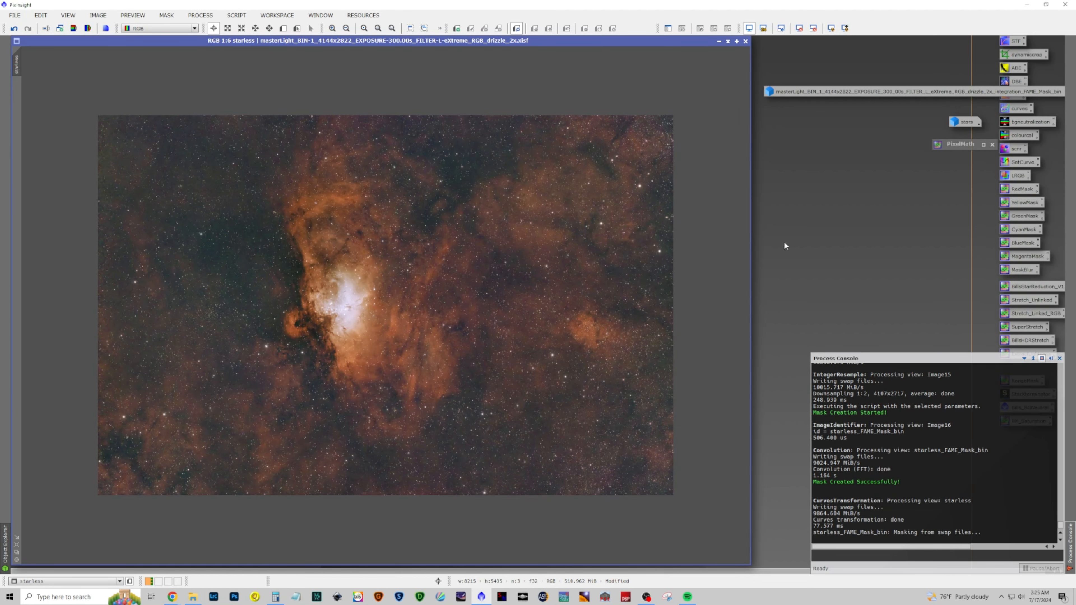
Open the earlier FAME mask and apply it to the starless image again
{"action": "double_click", "coordinate": [926, 91]}
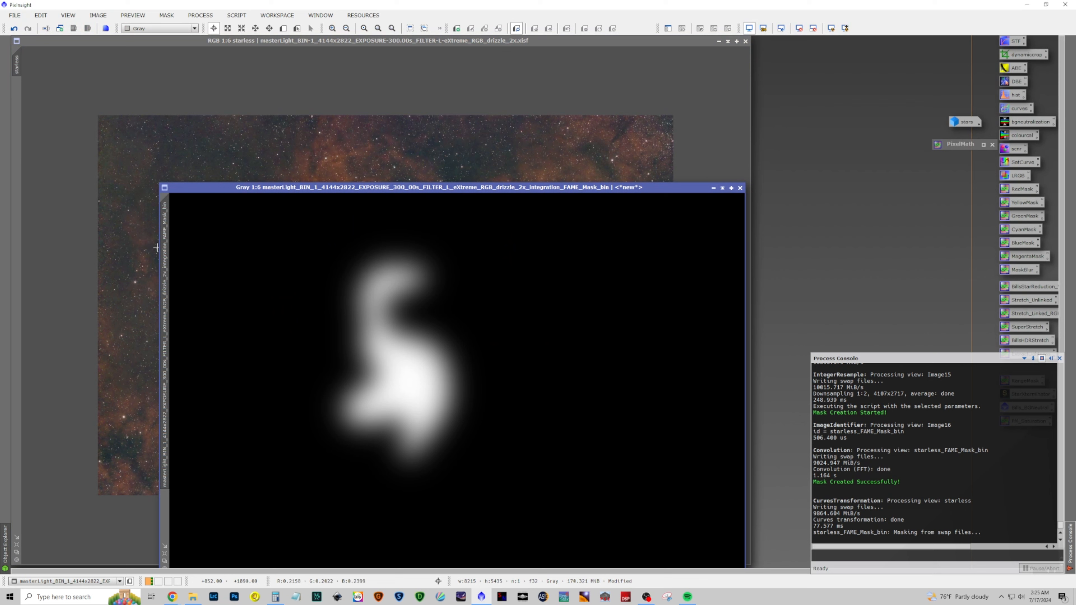
{"action": "left_click_drag", "start_coordinate": [166, 249], "coordinate": [20, 156]}
{"action": "left_click", "coordinate": [713, 188]}
Open HistogramTransformation with real-time preview and set midtones to about 0.527 and highlights to about 0.984
{"action": "left_click", "coordinate": [210, 16]}
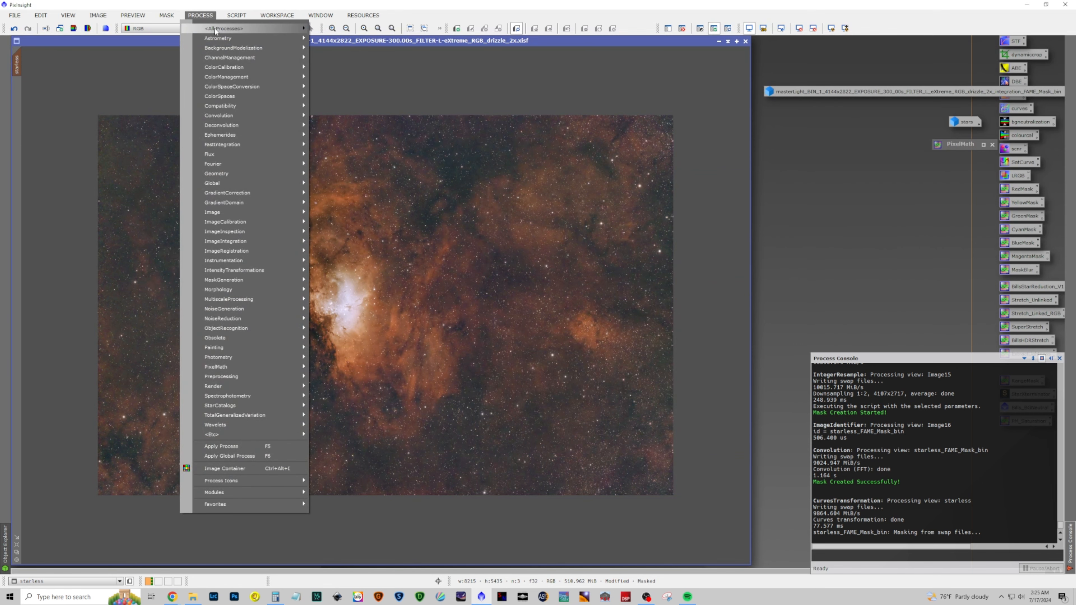
{"action": "mouse_move", "coordinate": [217, 29]}
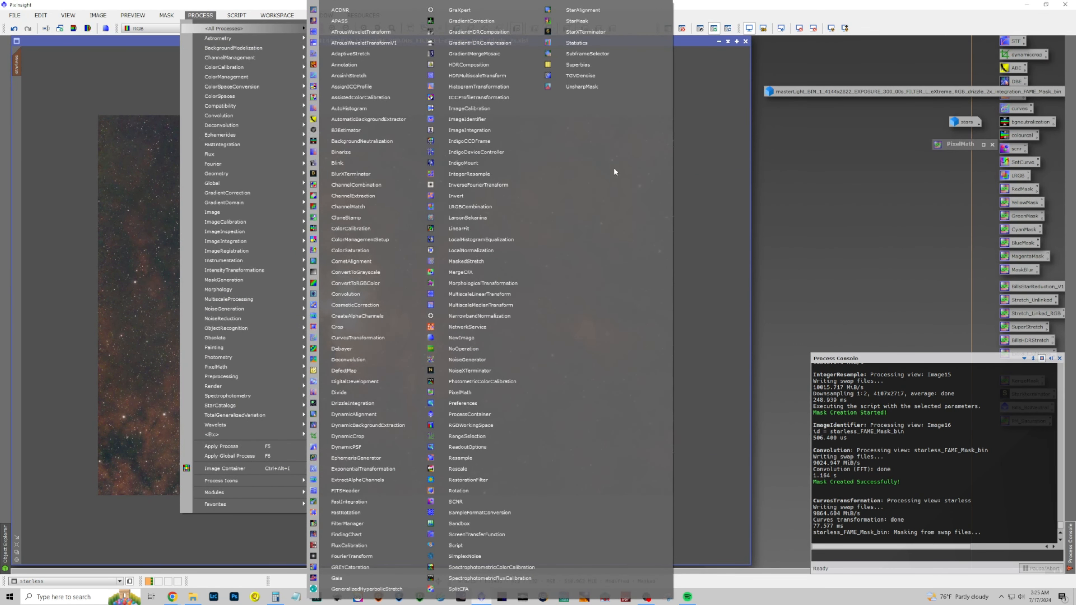
{"action": "left_click", "coordinate": [505, 86]}
{"action": "left_click", "coordinate": [650, 368]}
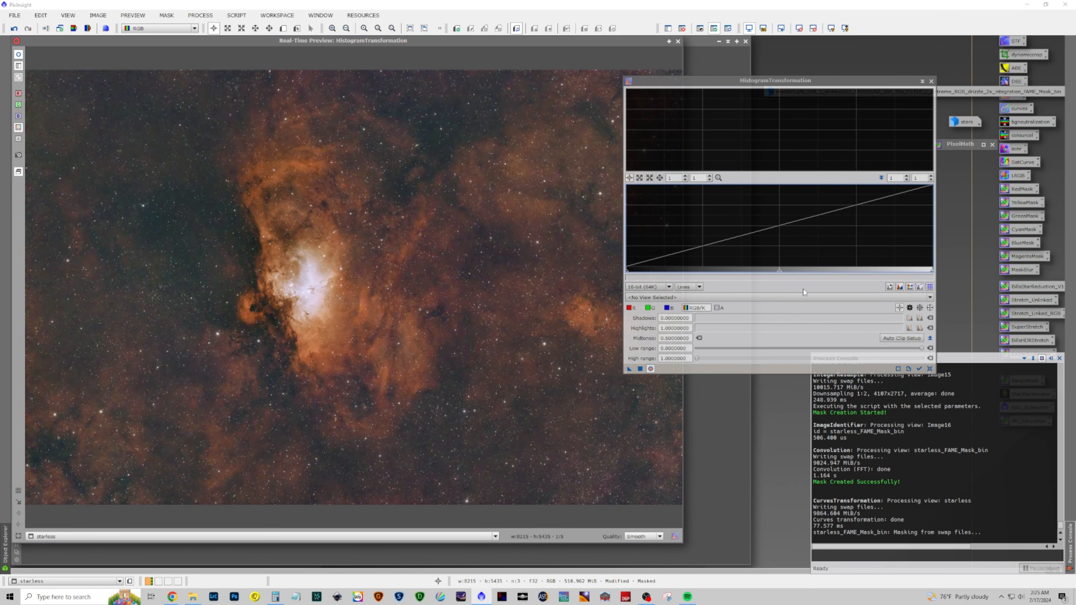
{"action": "mouse_move", "coordinate": [779, 274]}
{"action": "left_mouse_down"}
{"action": "mouse_move", "coordinate": [750, 269]}
{"action": "mouse_move", "coordinate": [767, 273]}
{"action": "left_mouse_up"}
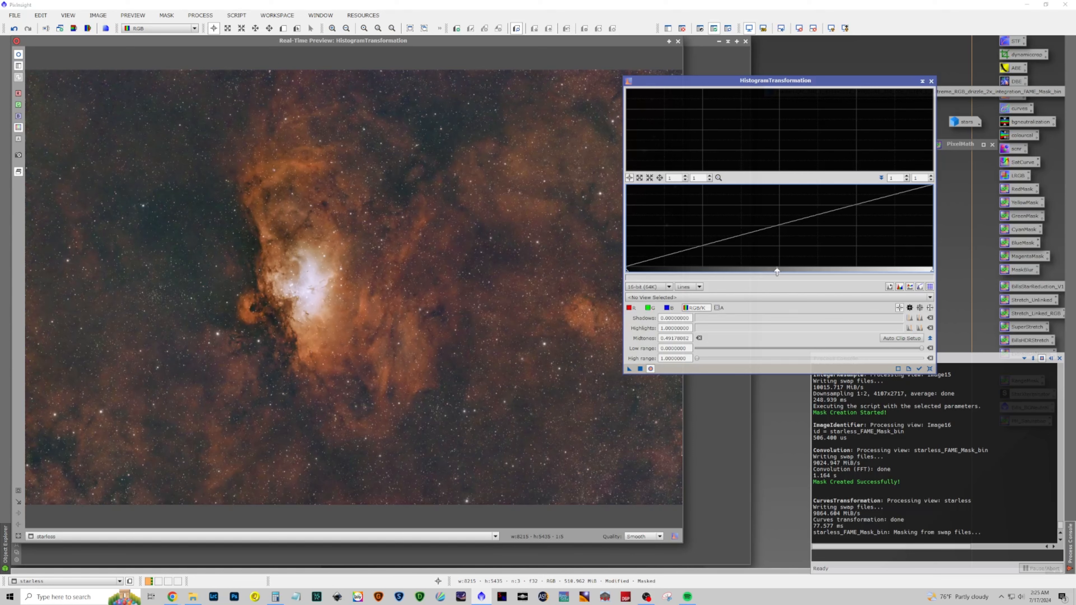
{"action": "left_click_drag", "start_coordinate": [767, 270], "coordinate": [788, 270]}
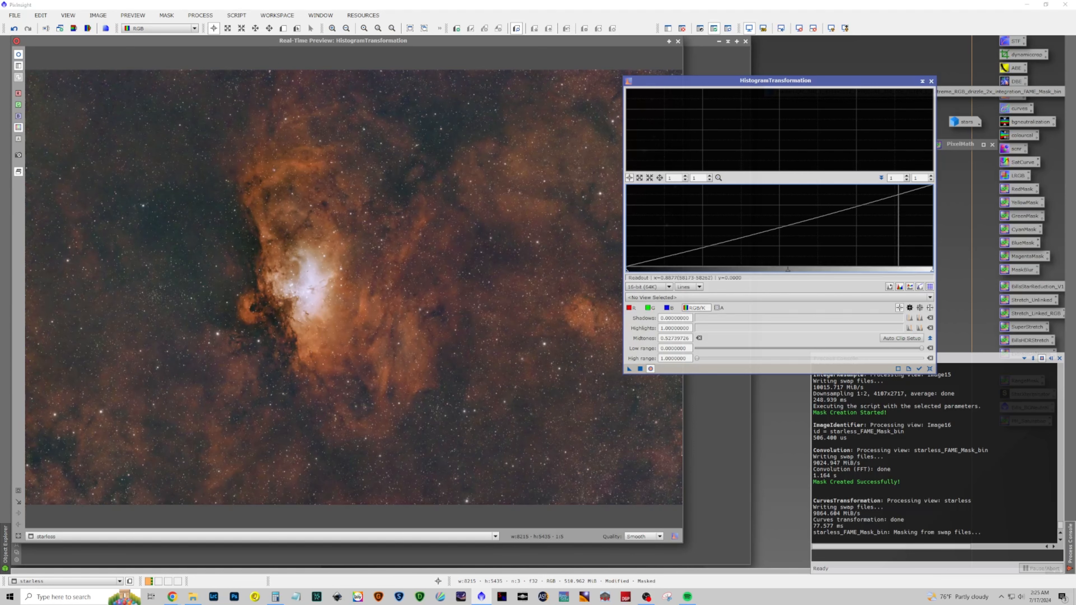
{"action": "mouse_move", "coordinate": [930, 273]}
{"action": "left_mouse_down"}
{"action": "mouse_move", "coordinate": [913, 273]}
{"action": "mouse_move", "coordinate": [928, 272]}
{"action": "left_mouse_up"}
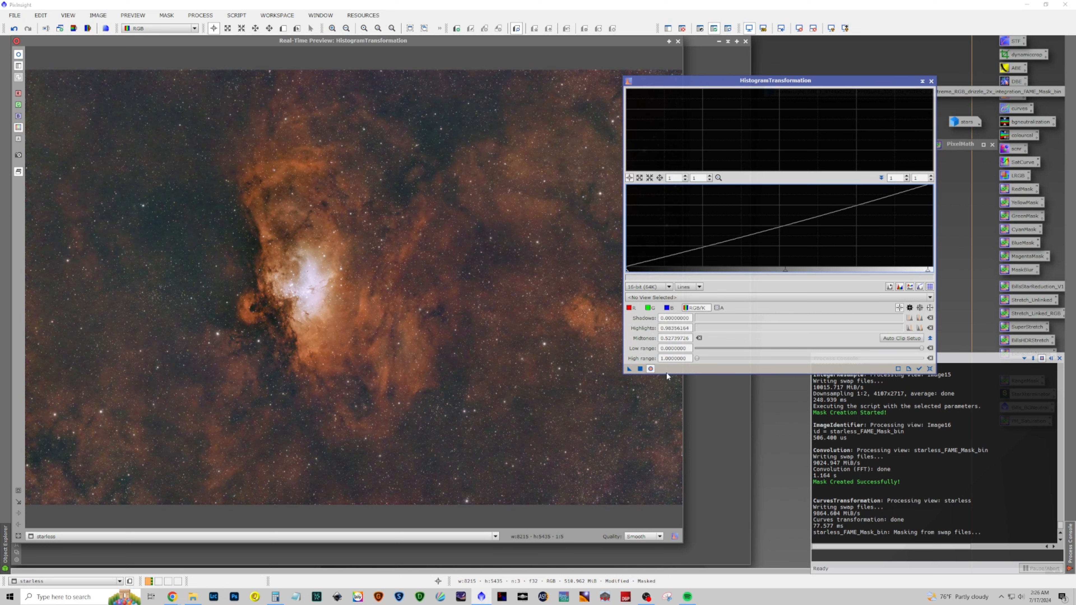
Apply the histogram transformation to the masked starless image and close HistogramTransformation
{"action": "left_click", "coordinate": [640, 368]}
{"action": "left_click", "coordinate": [929, 368]}
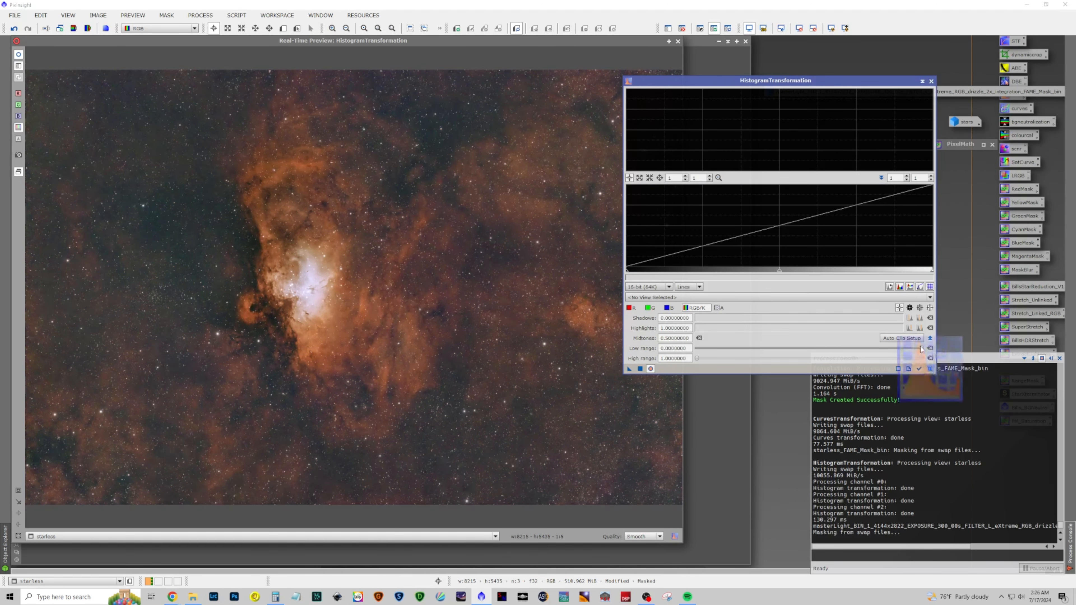
{"action": "left_click", "coordinate": [931, 80]}
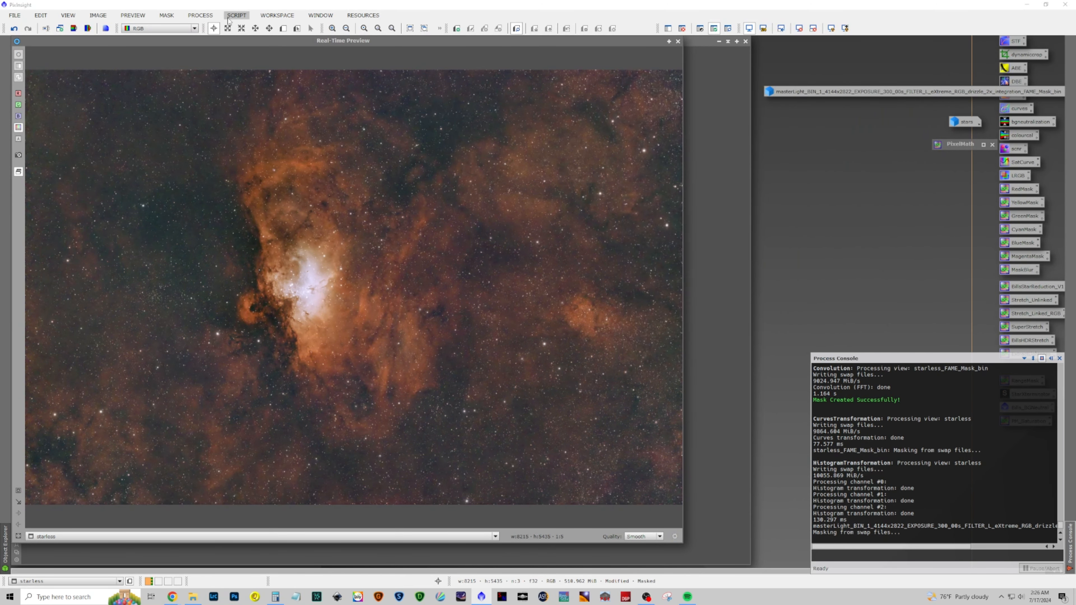
Launch the FAME script and draw a freehand shape along the dark pillar left of the bright core
{"action": "left_click", "coordinate": [236, 15]}
{"action": "mouse_move", "coordinate": [272, 144]}
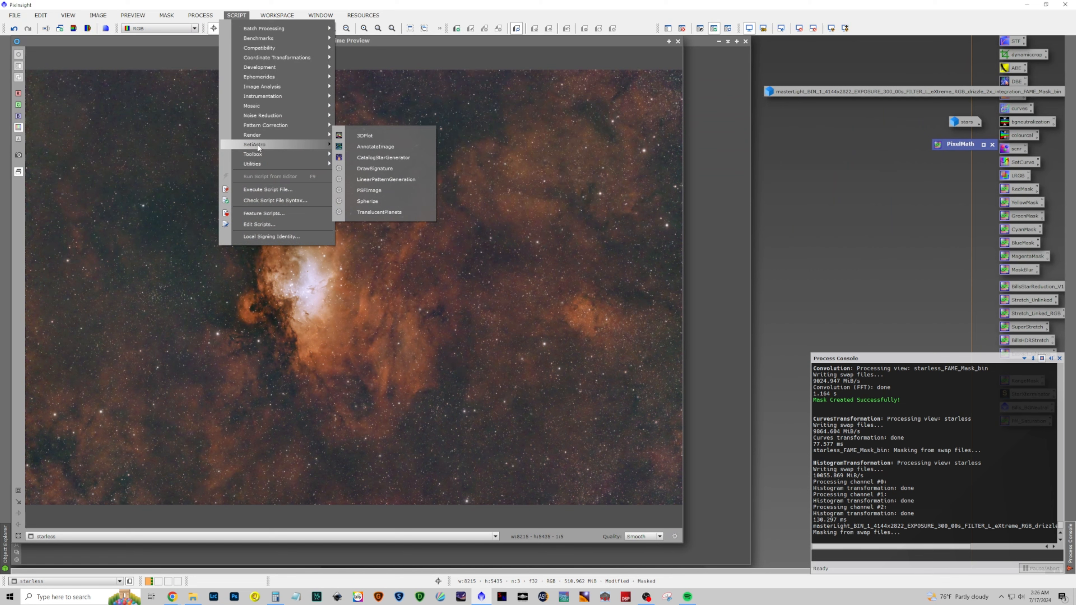
{"action": "left_click", "coordinate": [412, 167]}
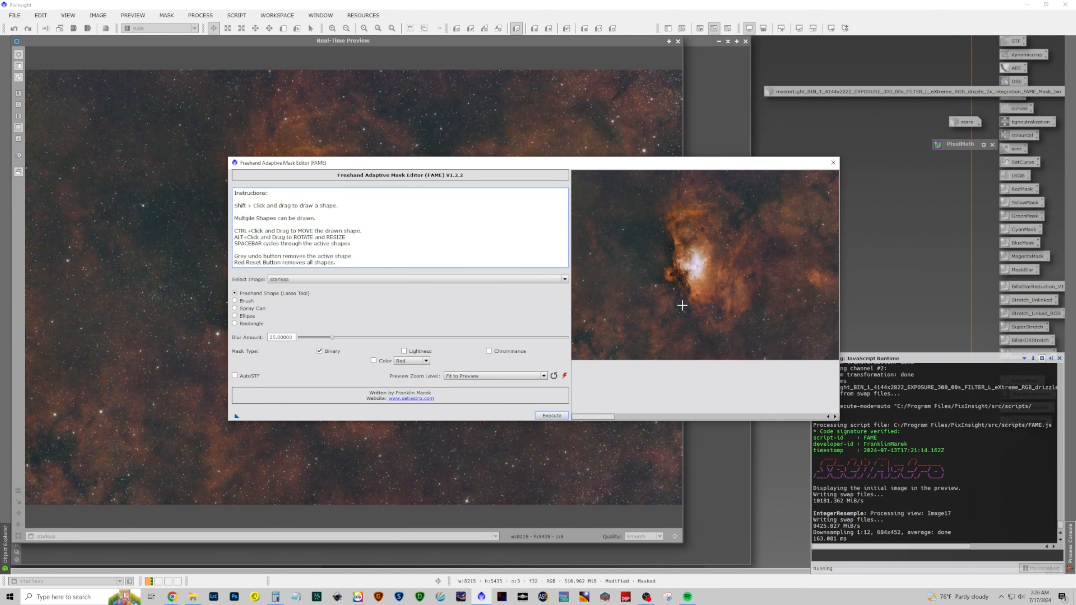
{"action": "mouse_move", "coordinate": [679, 294]}
{"action": "left_mouse_down"}
{"action": "mouse_move", "coordinate": [693, 292]}
{"action": "mouse_move", "coordinate": [668, 217]}
{"action": "mouse_move", "coordinate": [659, 224]}
{"action": "mouse_move", "coordinate": [661, 274]}
{"action": "mouse_move", "coordinate": [679, 294]}
{"action": "left_mouse_up"}
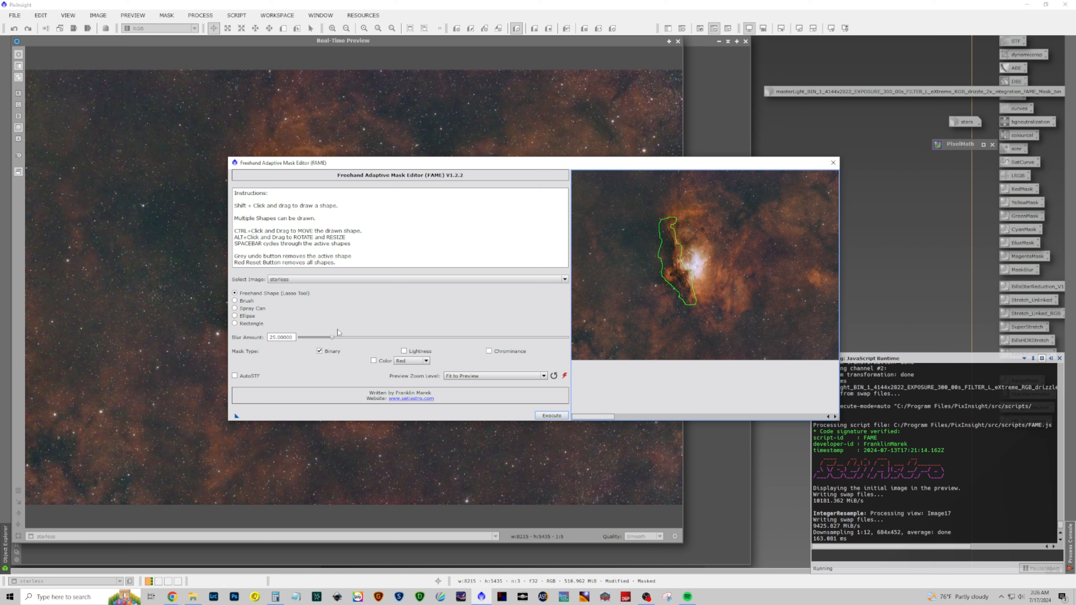
Set the FAME blur amount to 140, create the mask, and close FAME
{"action": "left_click_drag", "start_coordinate": [333, 336], "coordinate": [483, 336]}
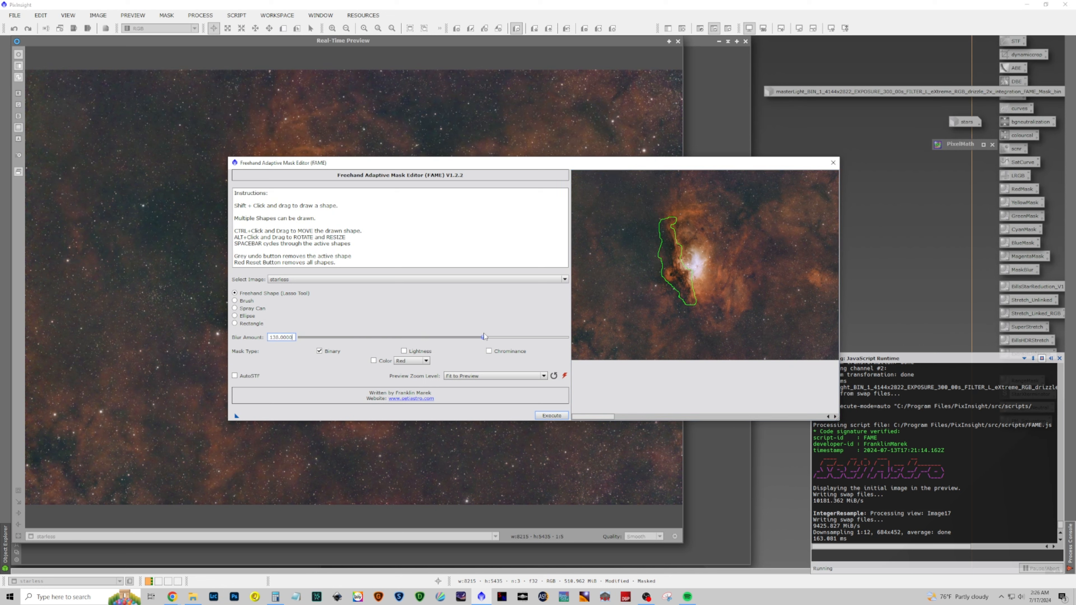
{"action": "left_click", "coordinate": [552, 415]}
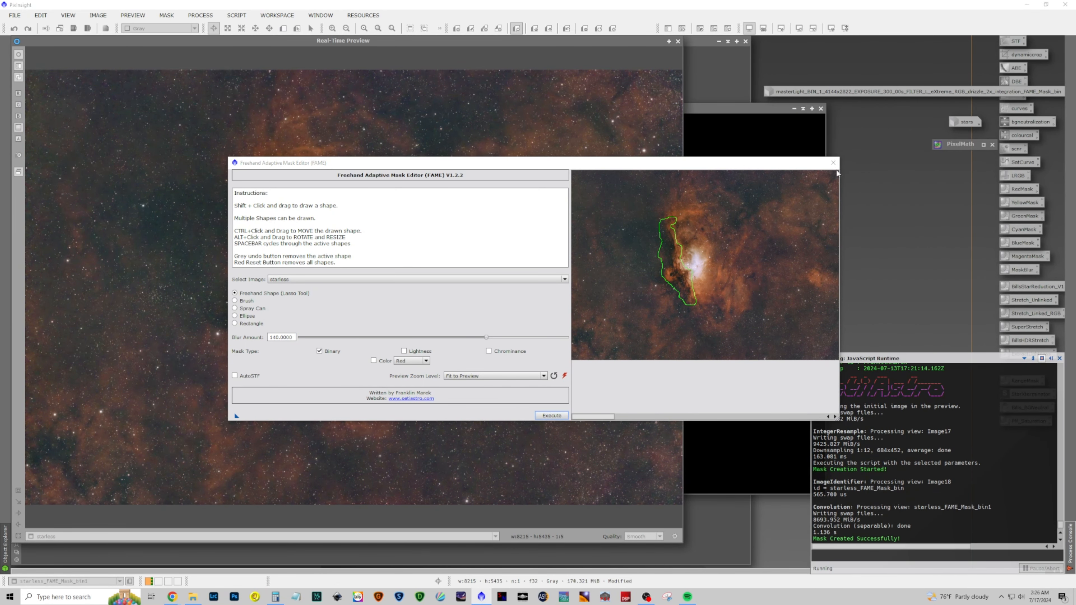
{"action": "left_click", "coordinate": [832, 163]}
Replace the starless image's mask with a copy of the new FAME mask
{"action": "left_click_drag", "start_coordinate": [749, 115], "coordinate": [796, 143]}
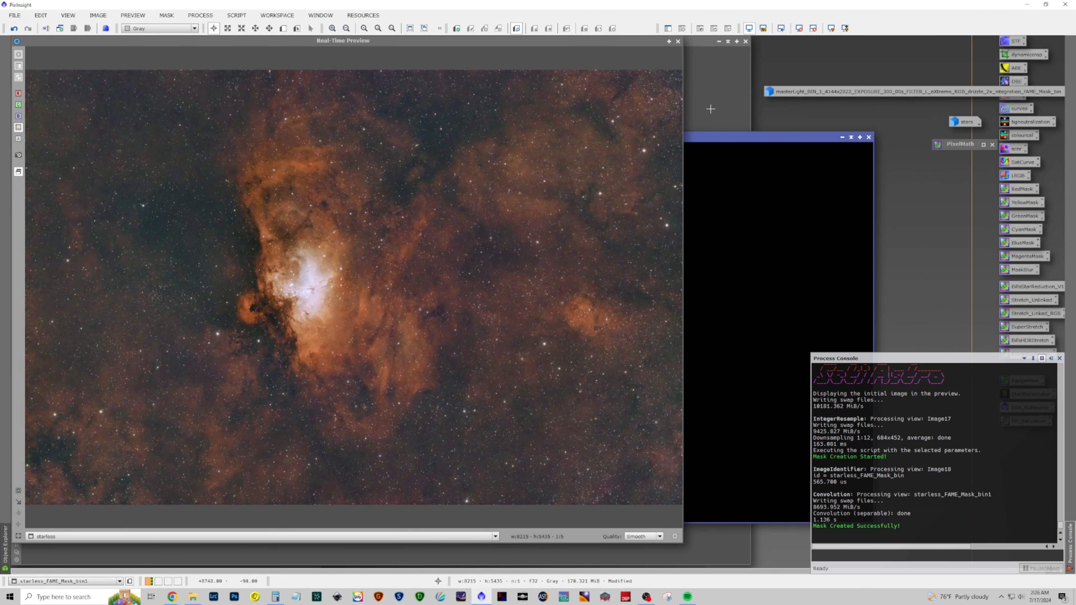
{"action": "left_click", "coordinate": [677, 41]}
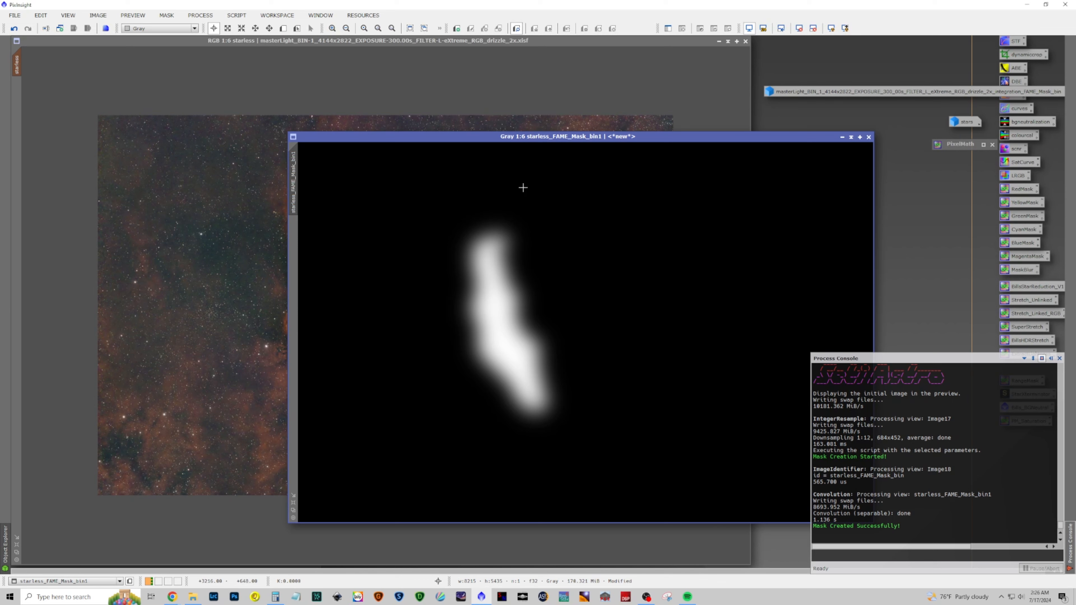
{"action": "left_click_drag", "start_coordinate": [293, 192], "coordinate": [248, 191]}
{"action": "left_click", "coordinate": [24, 65]}
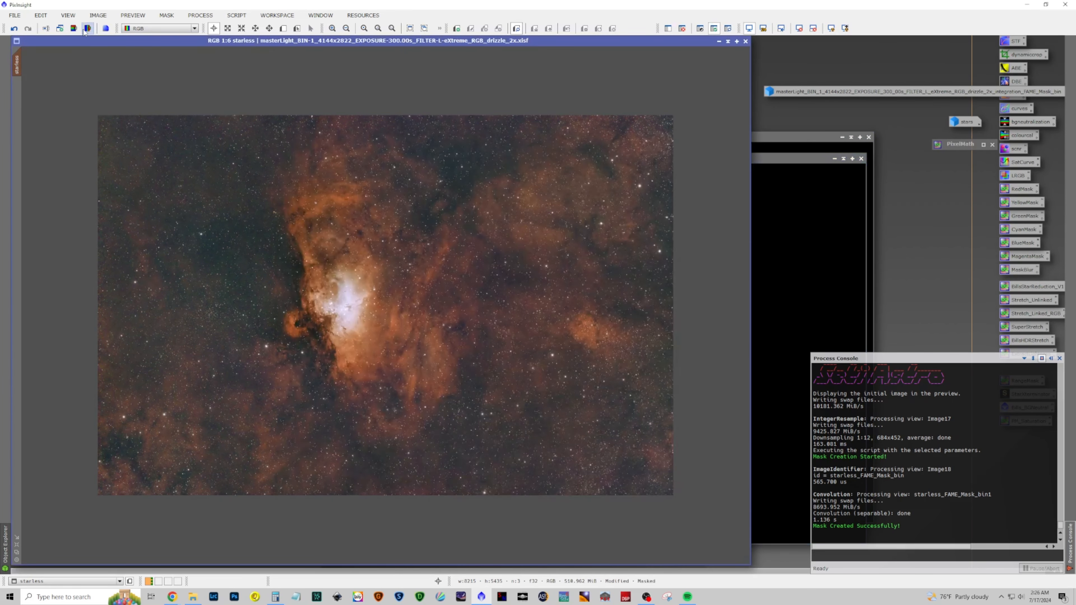
{"action": "left_click", "coordinate": [169, 20]}
{"action": "left_click", "coordinate": [180, 40]}
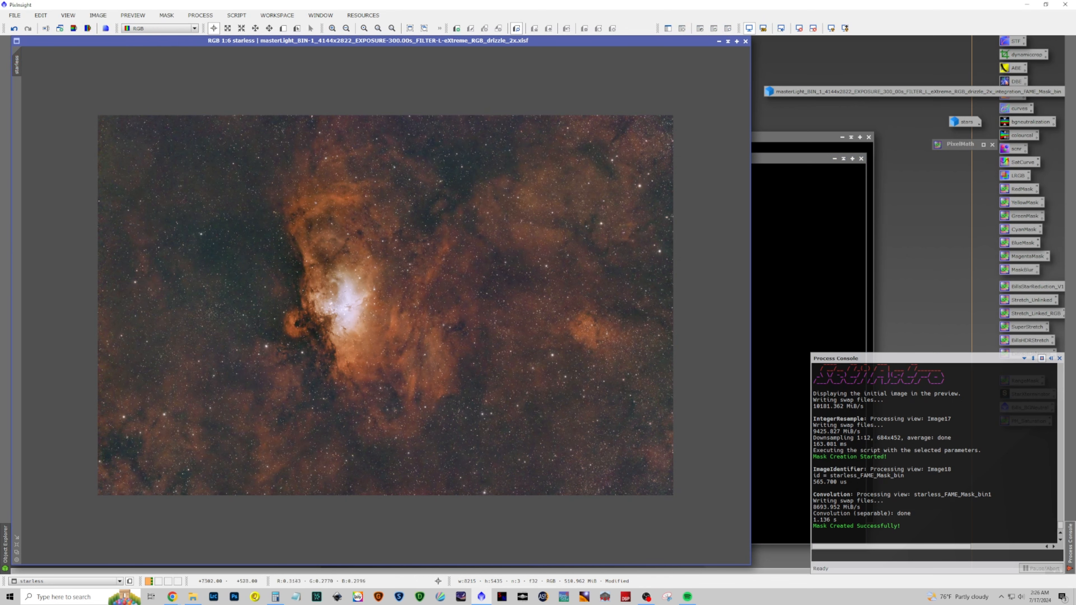
{"action": "left_click", "coordinate": [819, 163]}
{"action": "mouse_move", "coordinate": [287, 197]}
{"action": "left_mouse_down"}
{"action": "mouse_move", "coordinate": [88, 172]}
{"action": "mouse_move", "coordinate": [25, 127]}
{"action": "mouse_move", "coordinate": [17, 65]}
{"action": "left_mouse_up"}
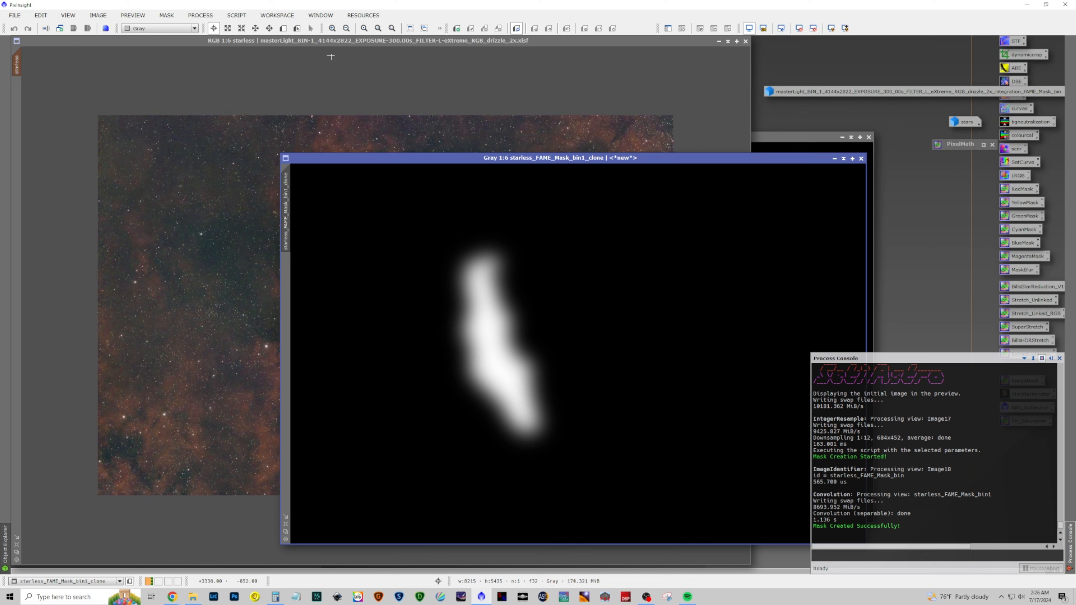
{"action": "left_click", "coordinate": [342, 41]}
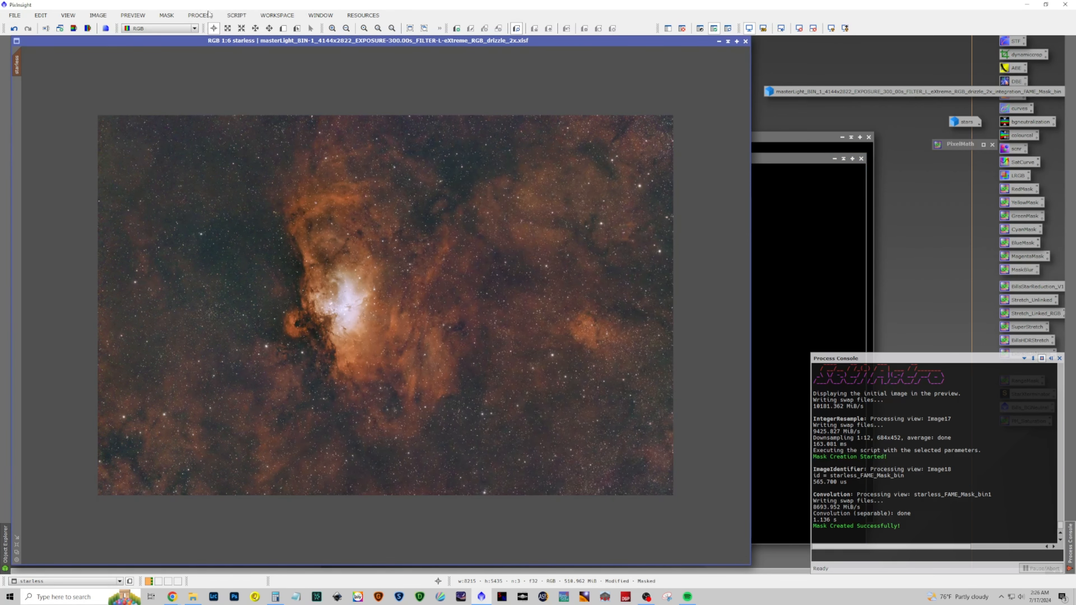
Open CurvesTransformation with real-time preview and add an RGB/K point at about 0.08/0.11
{"action": "left_click", "coordinate": [236, 15]}
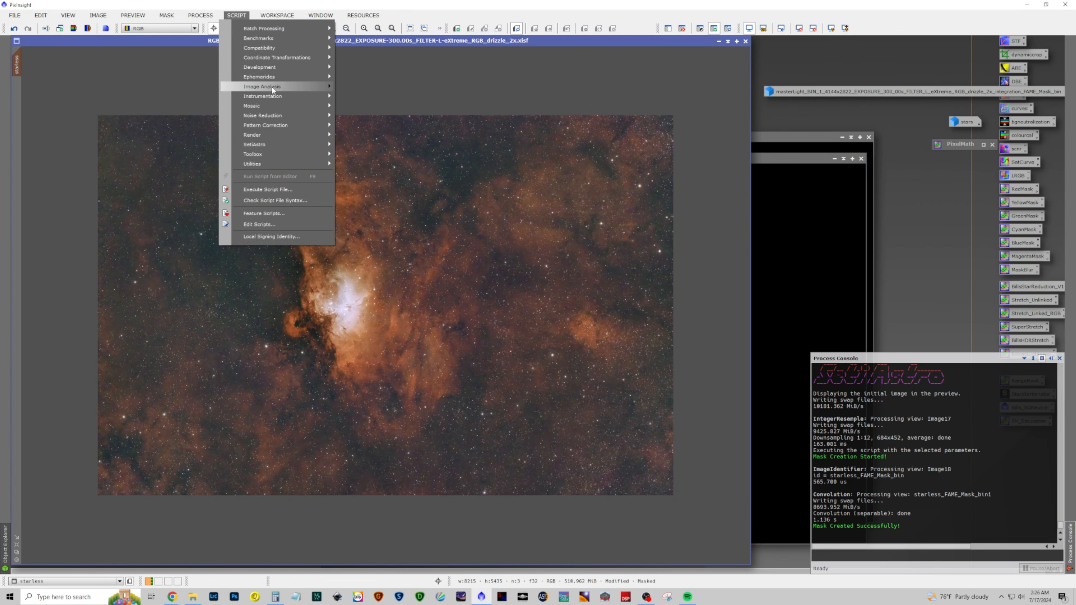
{"action": "mouse_move", "coordinate": [200, 16]}
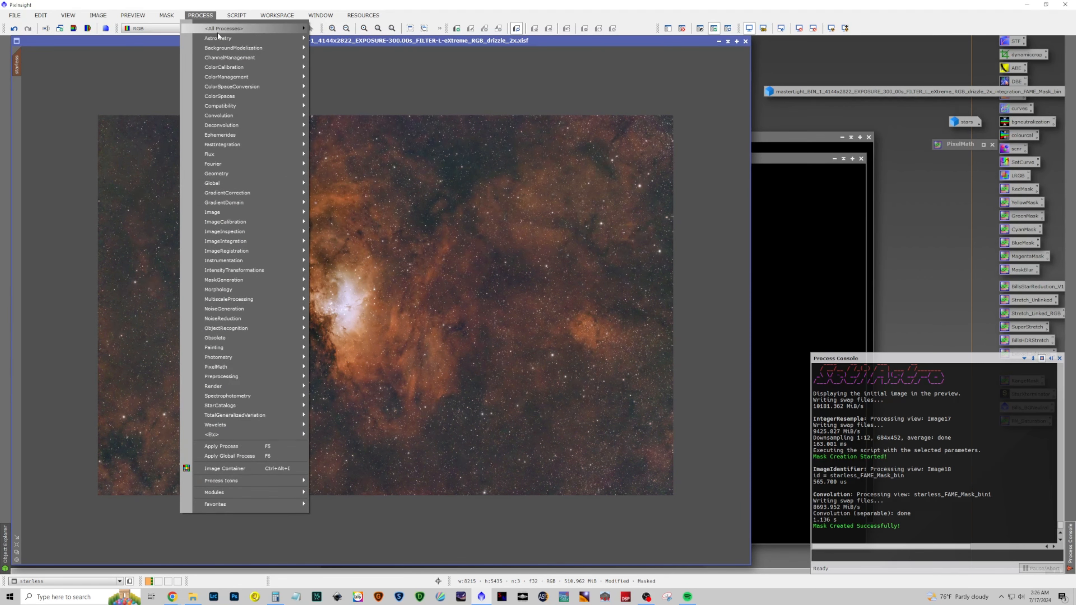
{"action": "mouse_move", "coordinate": [217, 32]}
{"action": "left_click", "coordinate": [381, 337]}
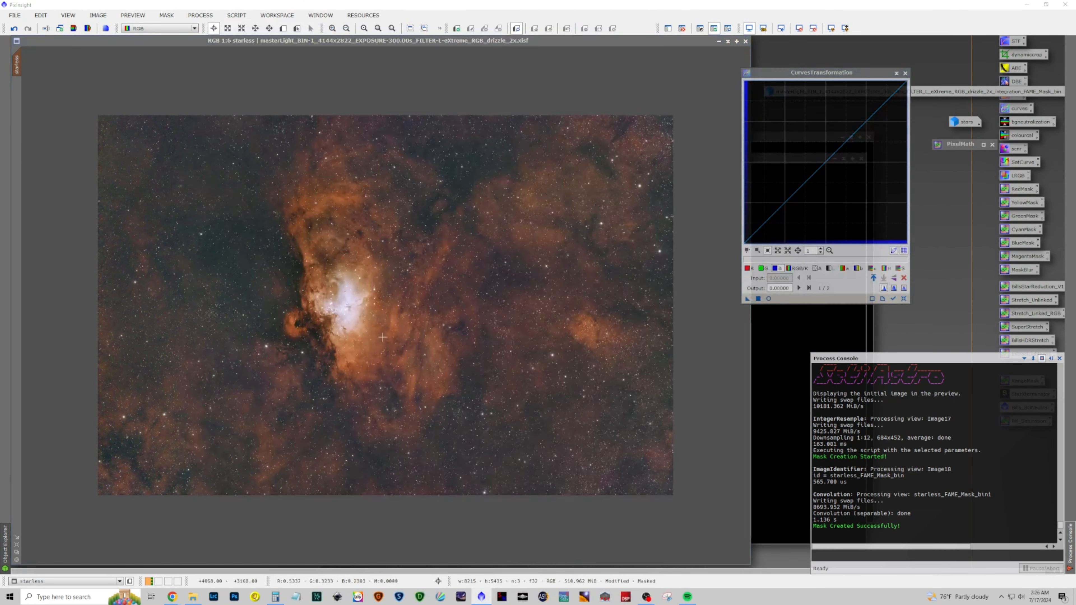
{"action": "left_click", "coordinate": [800, 268]}
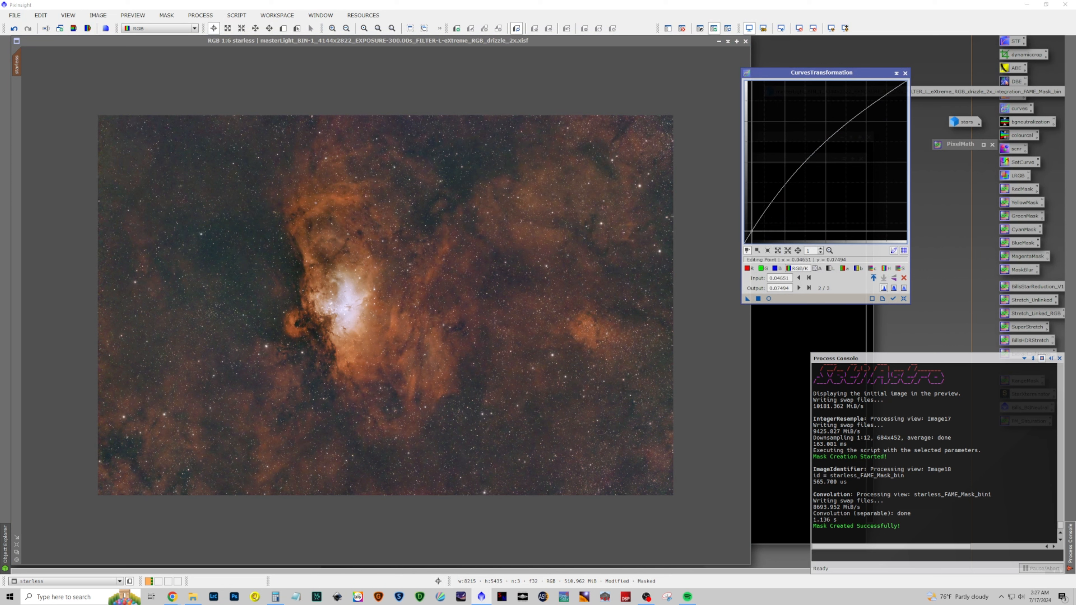
{"action": "left_click", "coordinate": [769, 298]}
{"action": "left_click_drag", "start_coordinate": [752, 231], "coordinate": [759, 224]}
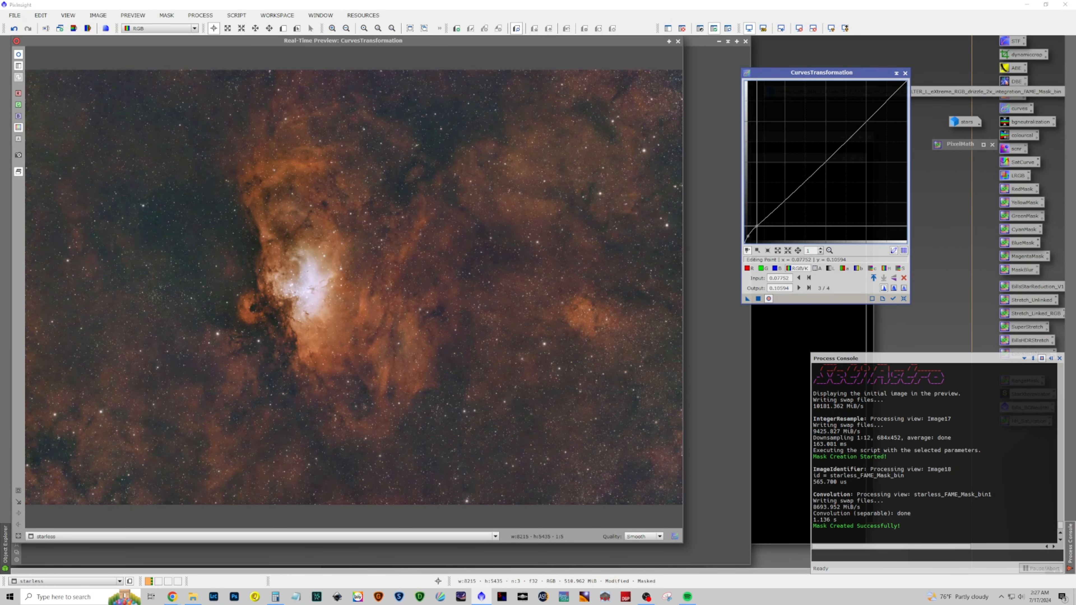
Apply the curve to the masked starless image
{"action": "left_click", "coordinate": [769, 298]}
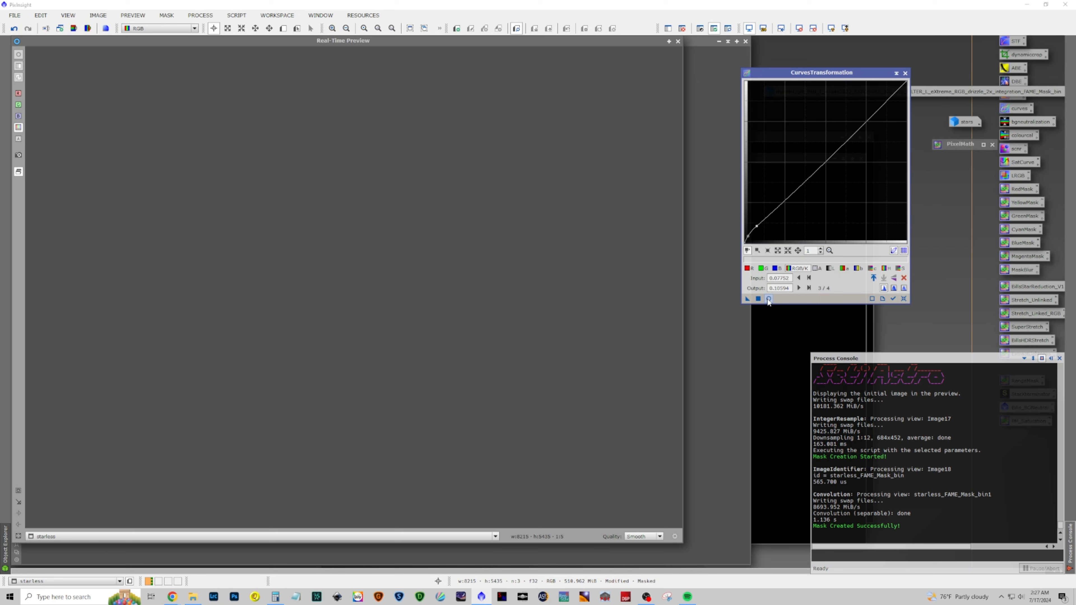
{"action": "left_click", "coordinate": [768, 298]}
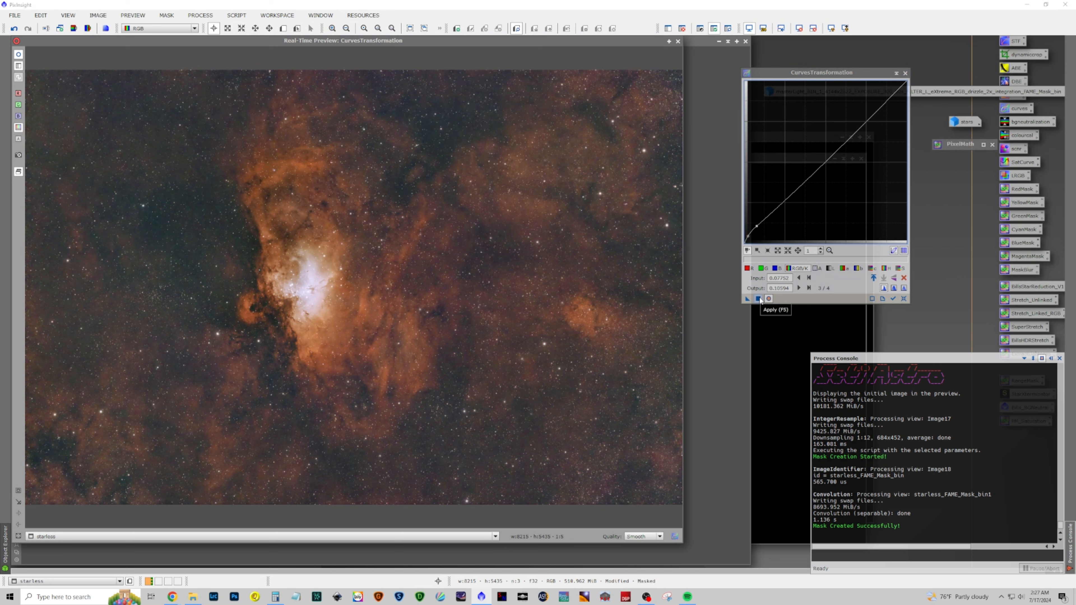
{"action": "left_click", "coordinate": [758, 299]}
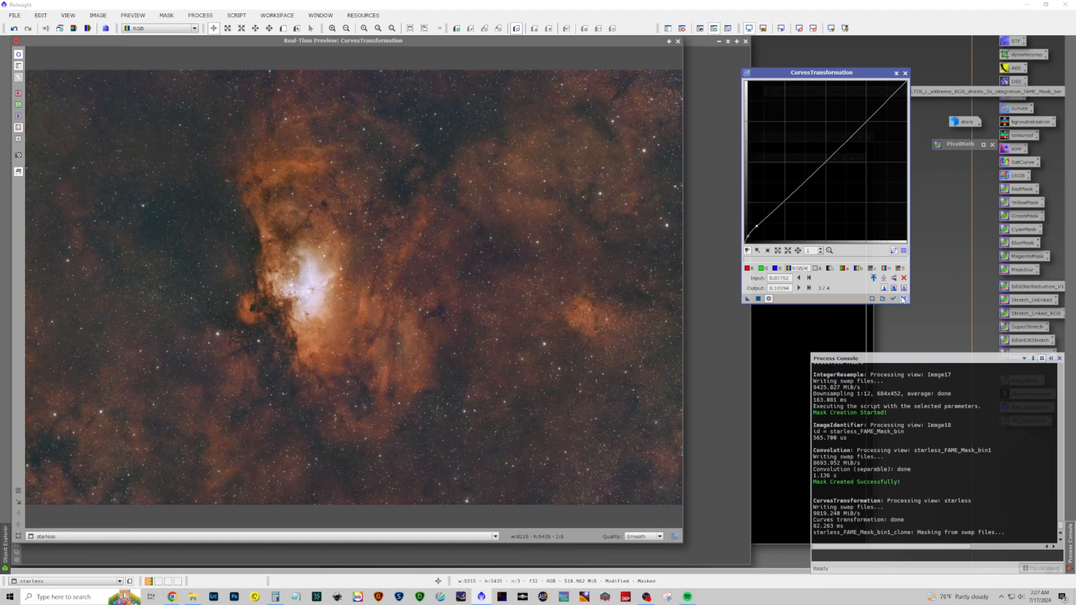
Move the curve point to about 0.085/0.111 and apply the curve to the starless image again
{"action": "left_click", "coordinate": [769, 298]}
{"action": "left_click", "coordinate": [768, 299]}
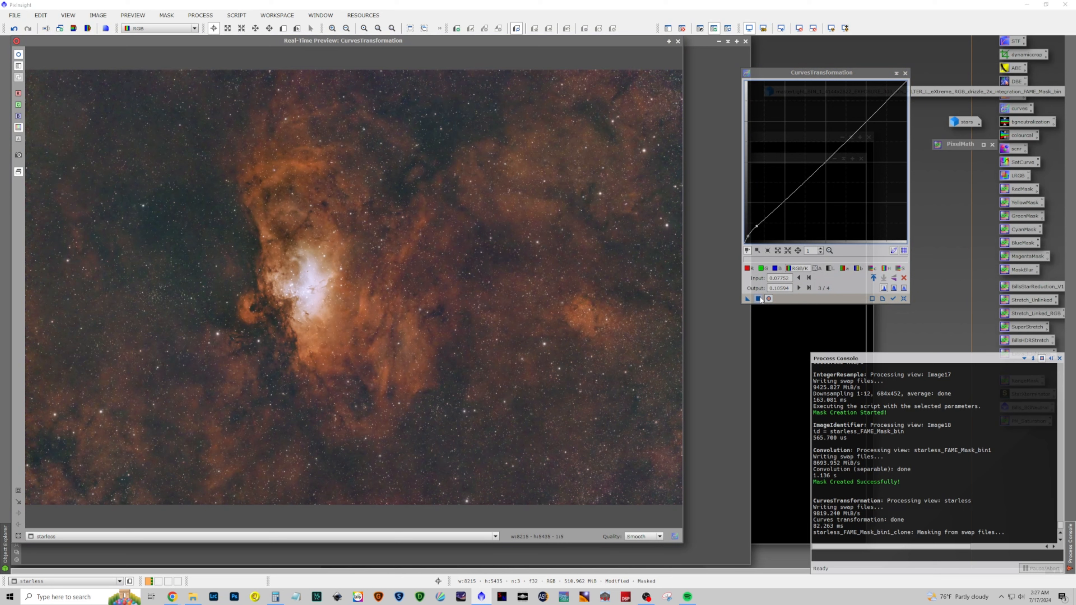
{"action": "left_click_drag", "start_coordinate": [757, 226], "coordinate": [758, 225]}
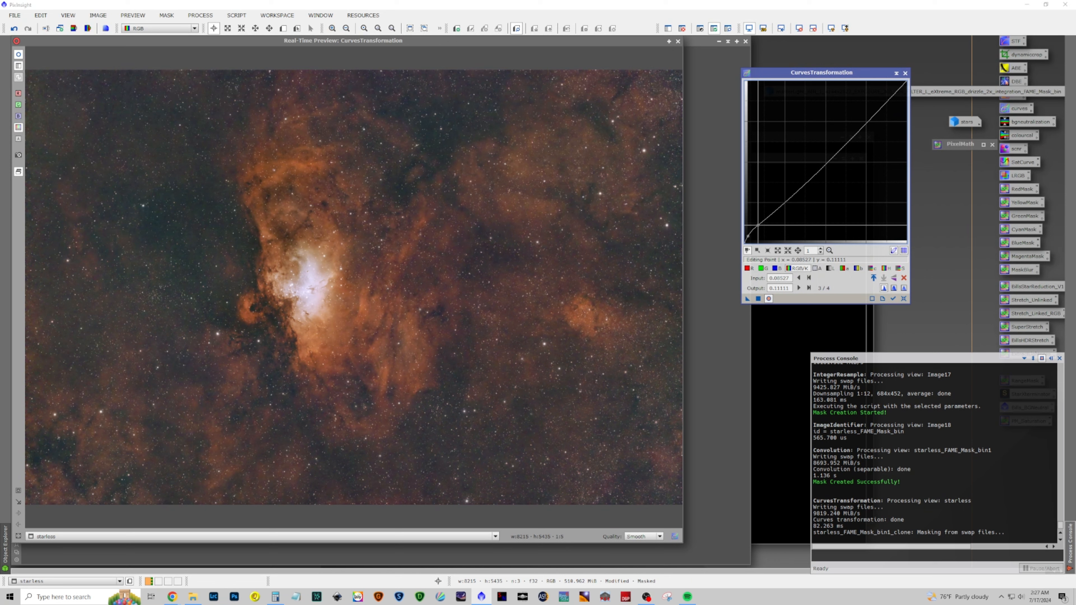
{"action": "left_click_drag", "start_coordinate": [748, 298], "coordinate": [758, 300]}
{"action": "left_click", "coordinate": [758, 299]}
Reset CurvesTransformation, close it and close the real-time preview
{"action": "left_click", "coordinate": [903, 298]}
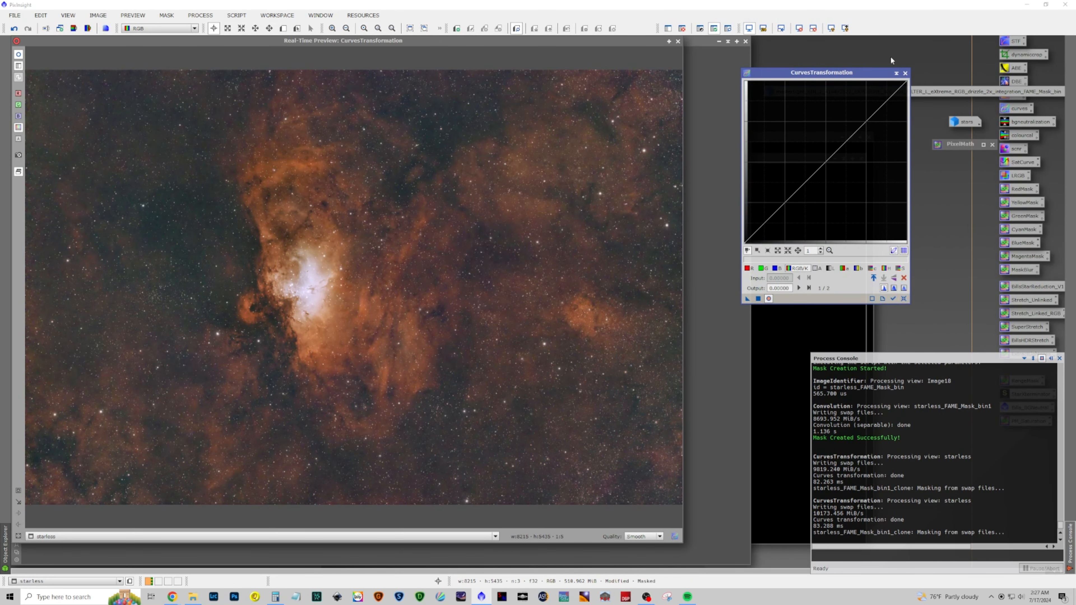
{"action": "left_click", "coordinate": [904, 73]}
{"action": "left_click", "coordinate": [678, 41]}
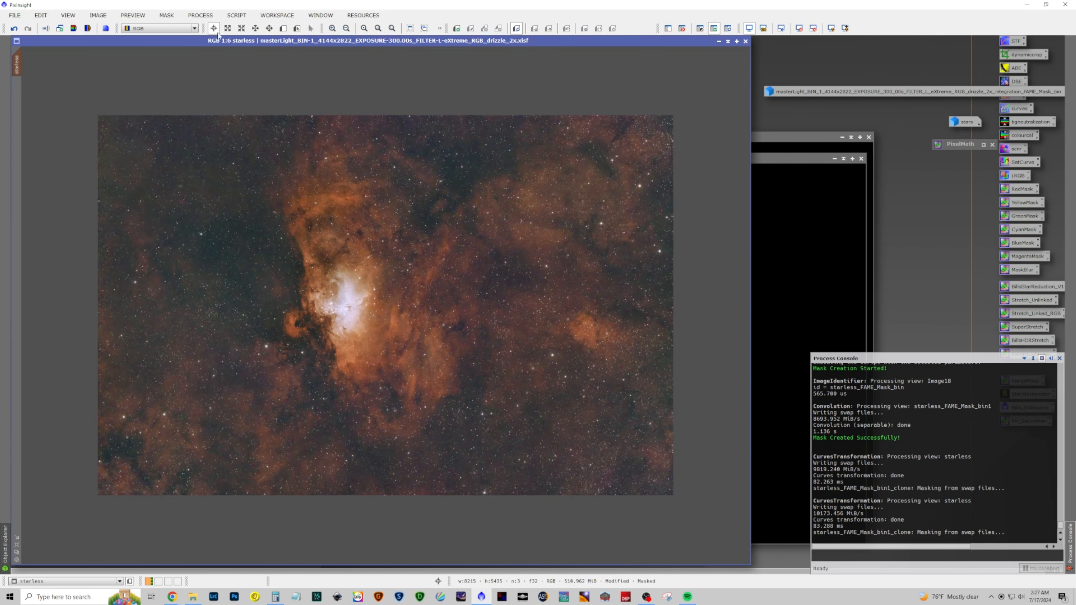
Remove the mask from the starless image
{"action": "left_click", "coordinate": [200, 15]}
{"action": "left_click", "coordinate": [180, 40]}
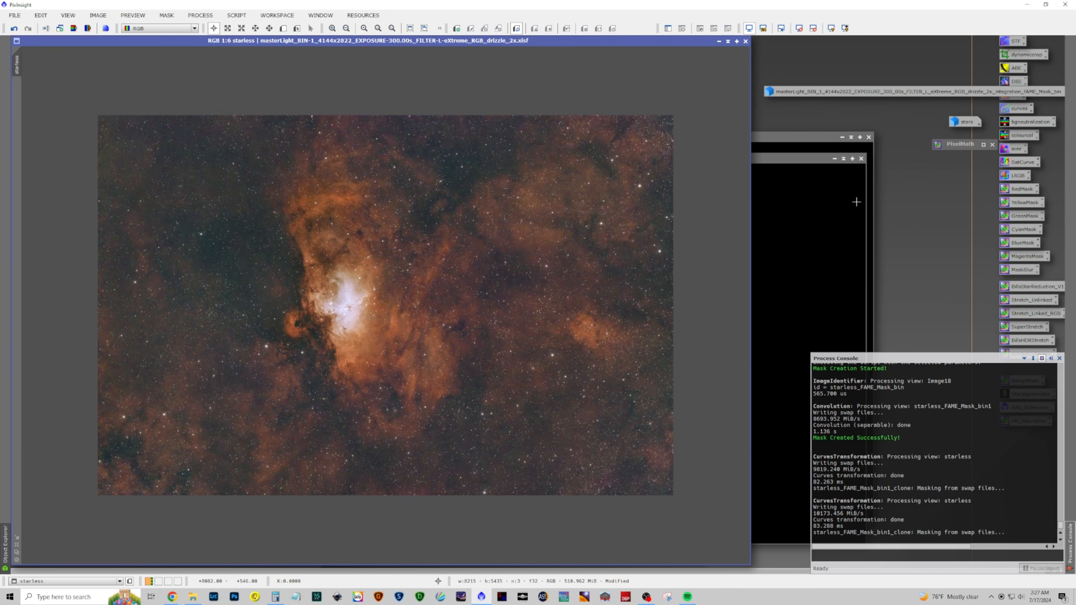
{"action": "scroll", "coordinate": [643, 280], "scroll_direction": "up", "scroll_amount": 1}
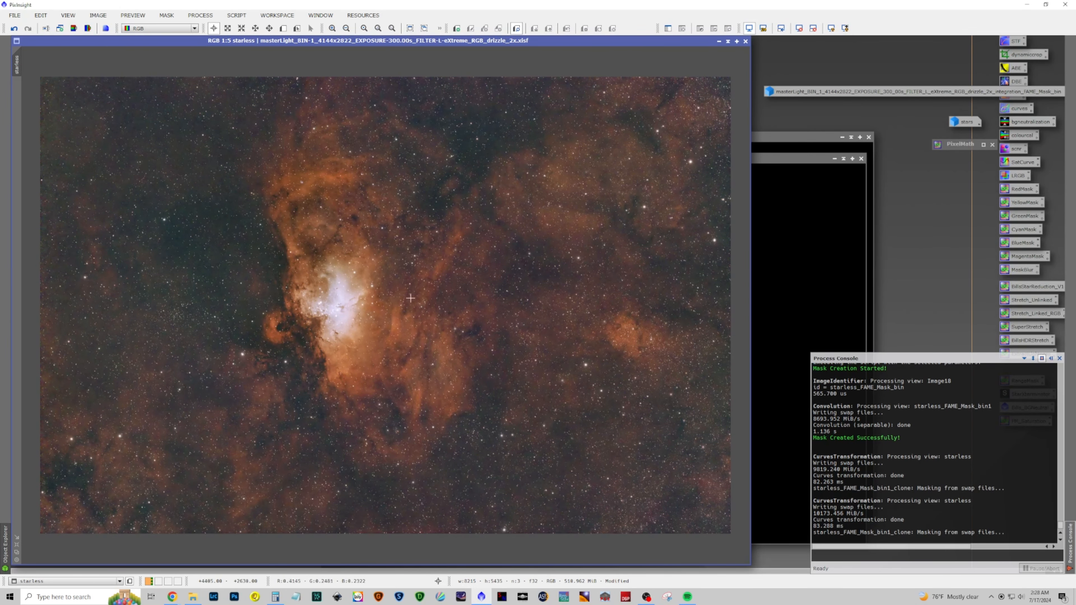
{"action": "scroll", "coordinate": [356, 299], "scroll_direction": "up", "scroll_amount": 4}
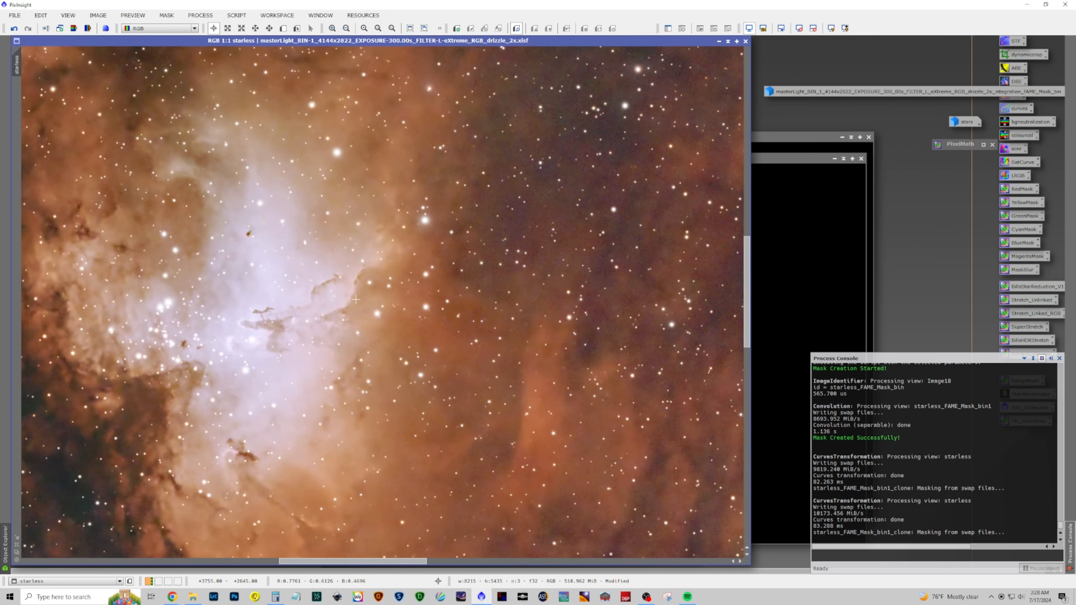
{"action": "scroll", "coordinate": [356, 299], "scroll_direction": "down", "scroll_amount": 4}
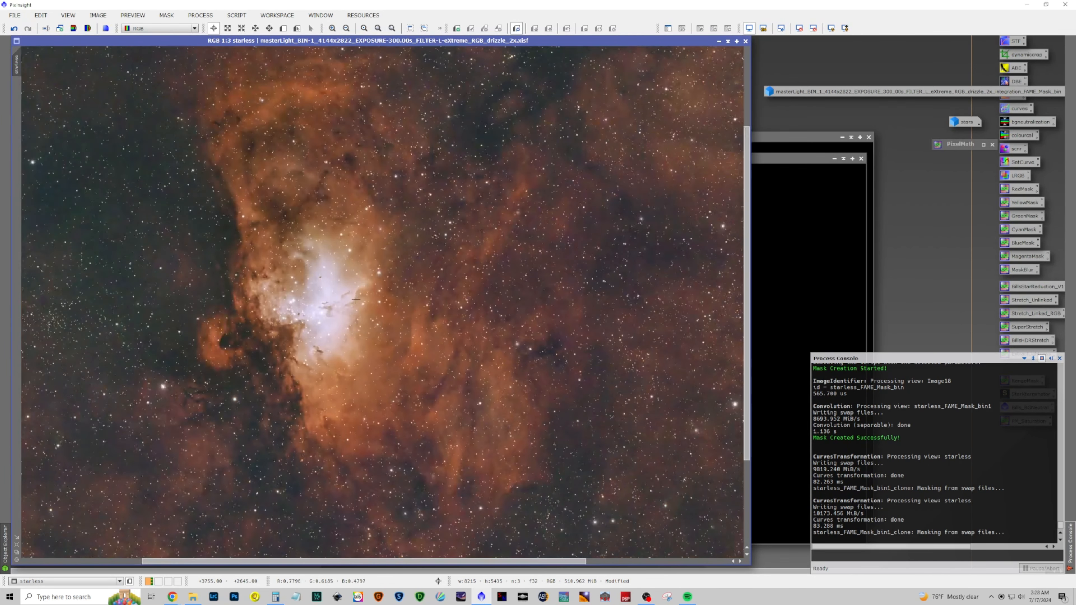